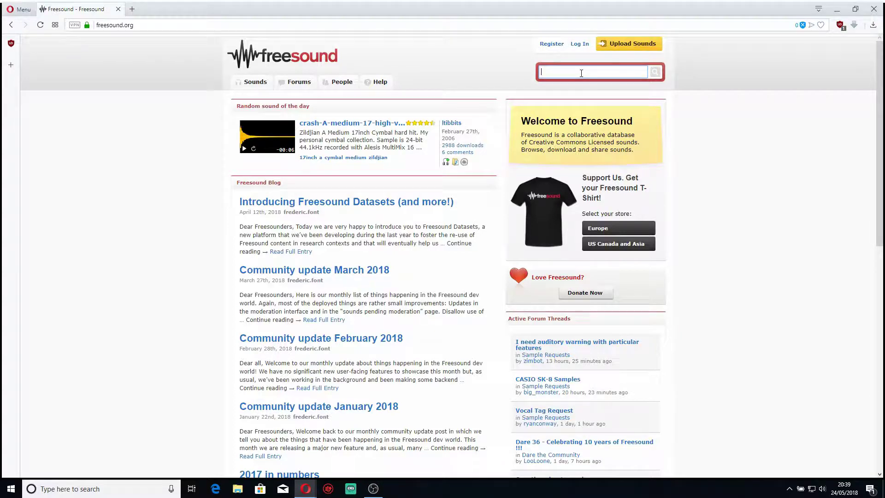
Search the sound library for "crowd noise" and preview the Crowd Noise recording from the results.
{"action": "type", "text": "rowd noise"}
{"action": "key", "text": "Return"}
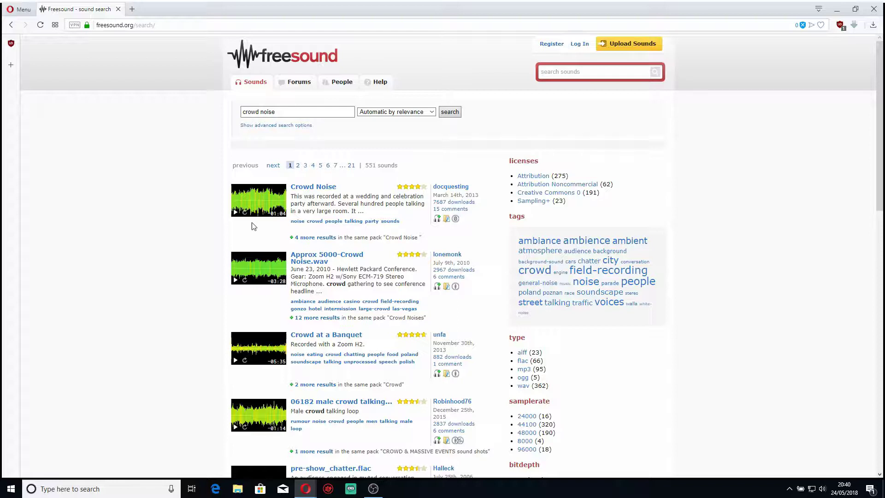
{"action": "left_click", "coordinate": [236, 213]}
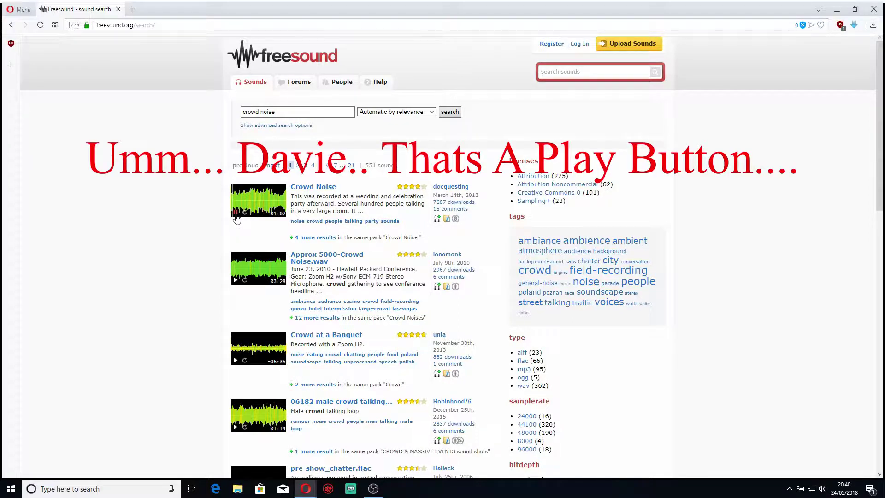
{"action": "left_click", "coordinate": [235, 213]}
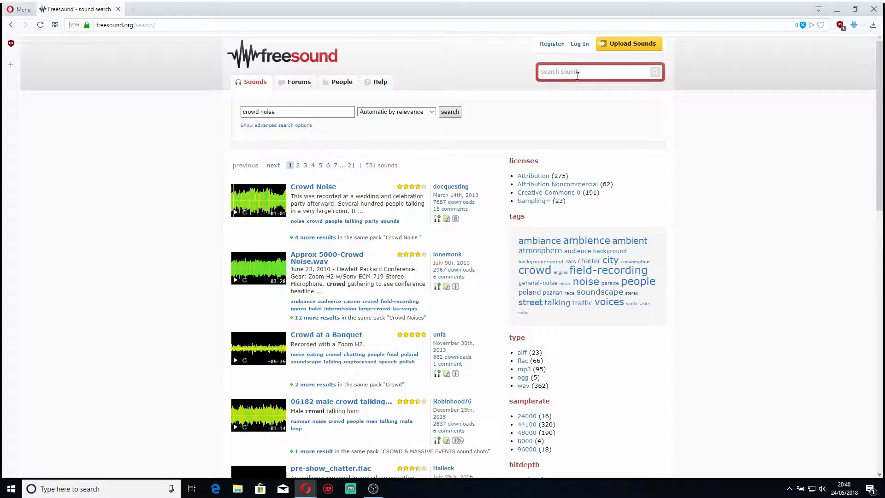
Search the sound library for "concert crowd".
{"action": "left_click", "coordinate": [599, 69]}
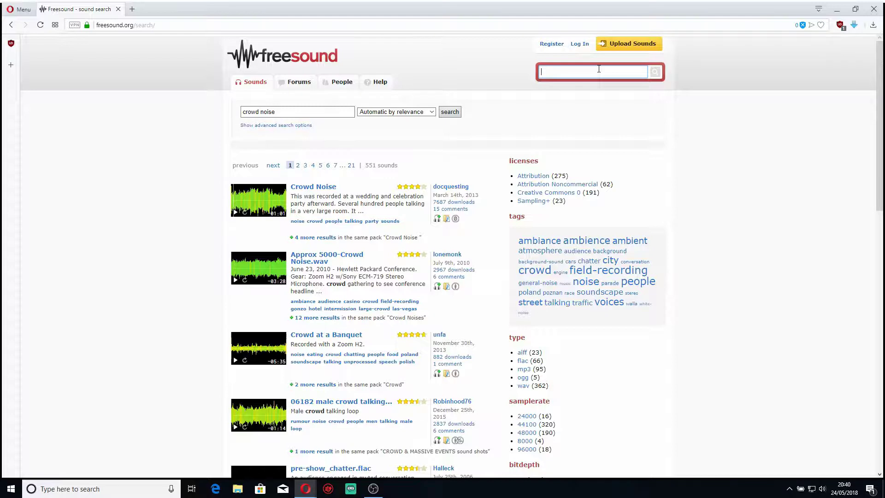
{"action": "type", "text": "conert"}
{"action": "double_click", "coordinate": [599, 69]}
{"action": "type", "text": "concert crowd"}
{"action": "key", "text": "Return"}
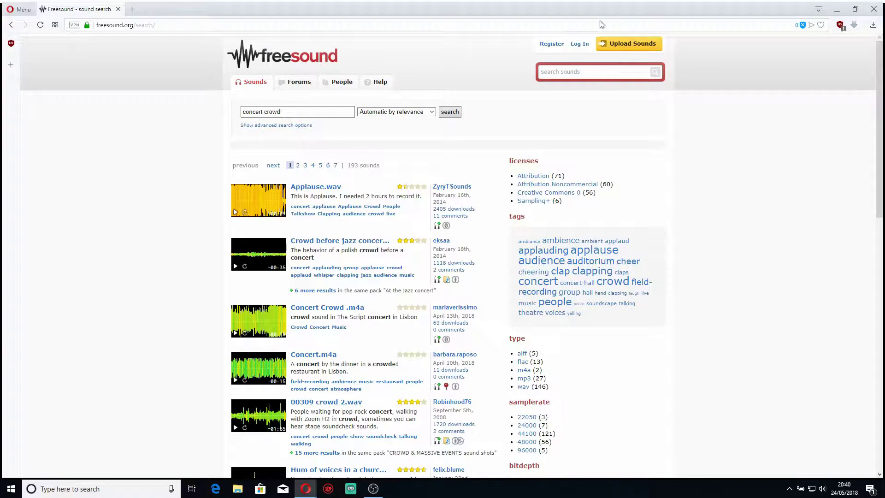
Preview the Applause.wav and Concert Crowd .m4a sounds from the concert crowd results.
{"action": "left_click", "coordinate": [237, 213]}
{"action": "left_click", "coordinate": [237, 213]}
{"action": "left_click", "coordinate": [236, 338]}
{"action": "left_click", "coordinate": [237, 338]}
{"action": "scroll", "coordinate": [370, 353], "scroll_direction": "down", "scroll_amount": 1}
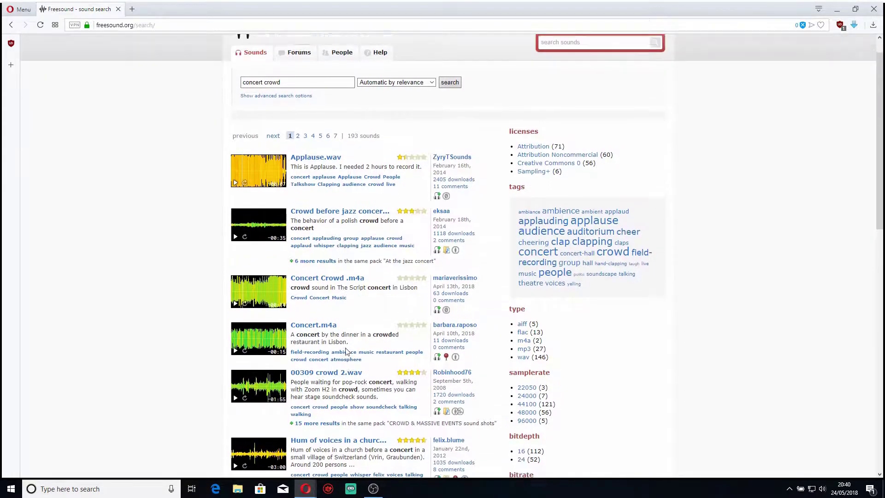
{"action": "scroll", "coordinate": [347, 351], "scroll_direction": "up", "scroll_amount": 1}
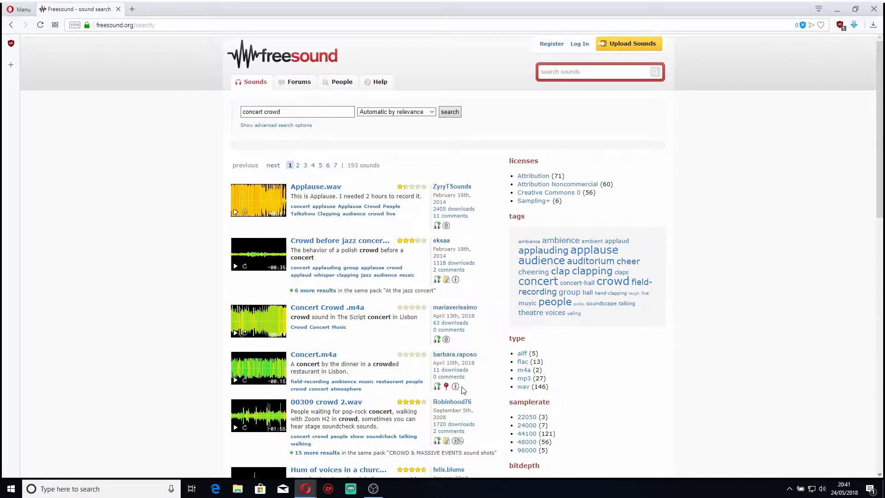
Preview the 00309 crowd 2.wav and crowd01.wav sounds further down the results.
{"action": "scroll", "coordinate": [461, 389], "scroll_direction": "down", "scroll_amount": 4}
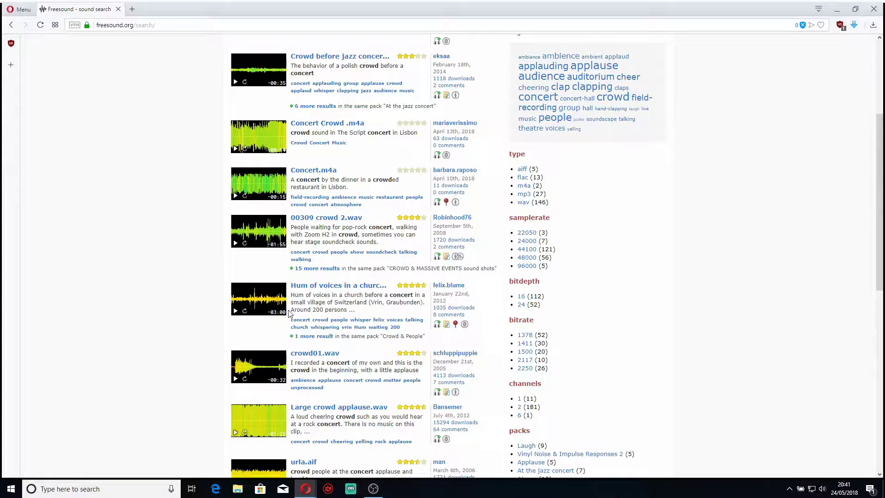
{"action": "left_click", "coordinate": [237, 244]}
{"action": "left_click", "coordinate": [240, 250]}
{"action": "left_click", "coordinate": [235, 379]}
{"action": "left_click", "coordinate": [236, 380]}
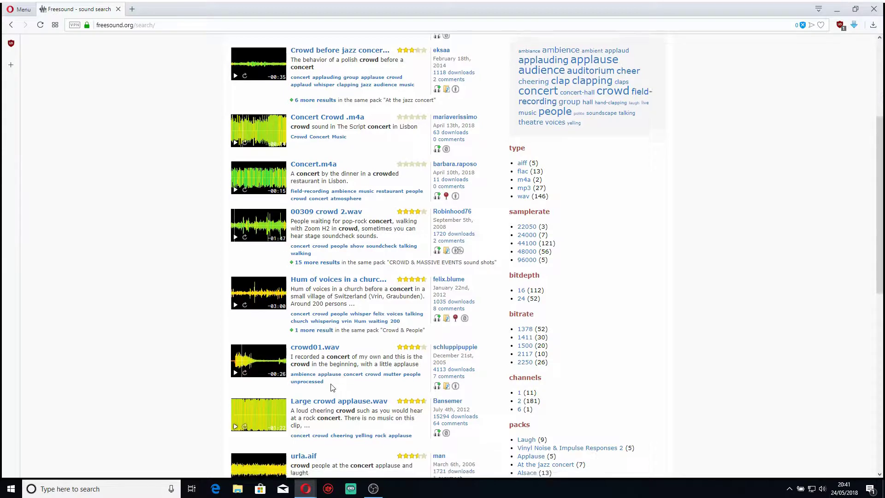
Preview the symphony orchestra "Applause in the Concert" recording, and replay Applause.wav from the first result.
{"action": "scroll", "coordinate": [339, 387], "scroll_direction": "down", "scroll_amount": 3}
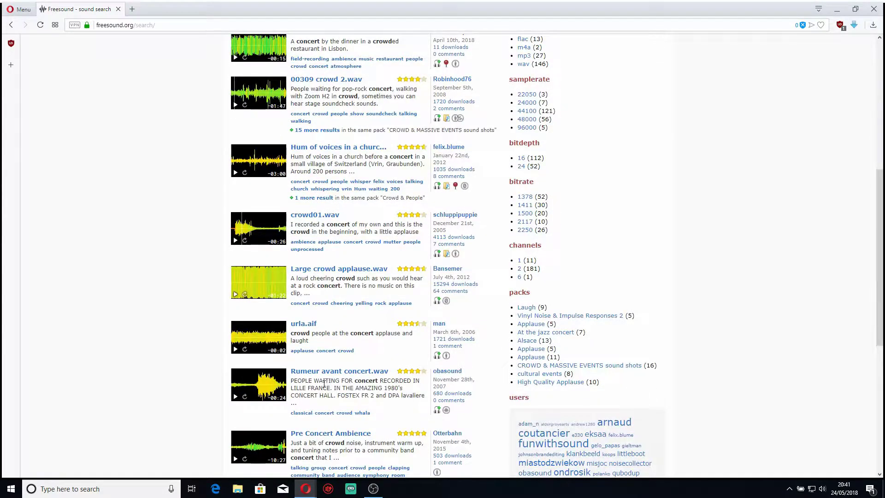
{"action": "scroll", "coordinate": [325, 381], "scroll_direction": "down", "scroll_amount": 4}
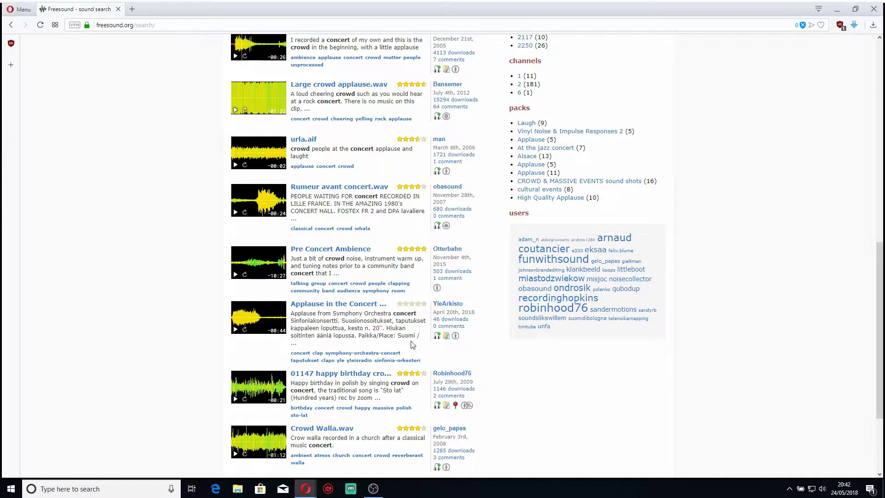
{"action": "left_click", "coordinate": [235, 332]}
{"action": "scroll", "coordinate": [336, 362], "scroll_direction": "up", "scroll_amount": 12}
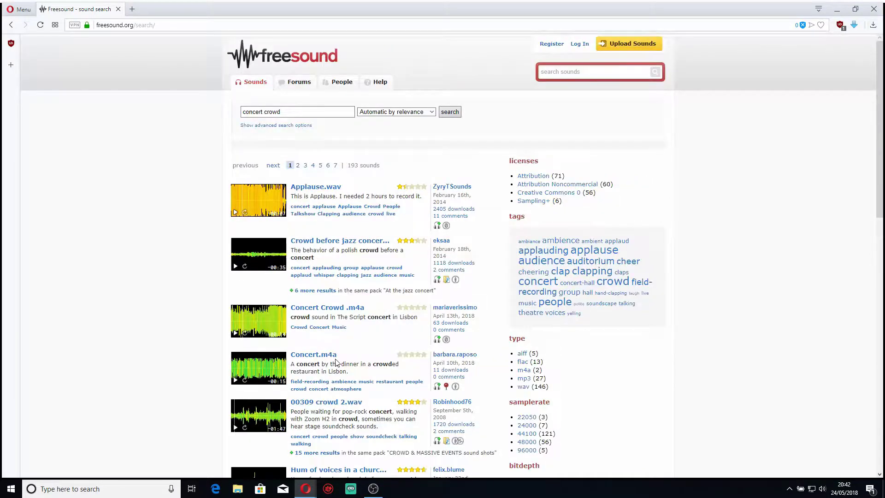
{"action": "left_click", "coordinate": [235, 212]}
{"action": "left_click", "coordinate": [234, 213]}
Open the Applause.wav sound page, log in to the account and download the file.
{"action": "left_click", "coordinate": [315, 188]}
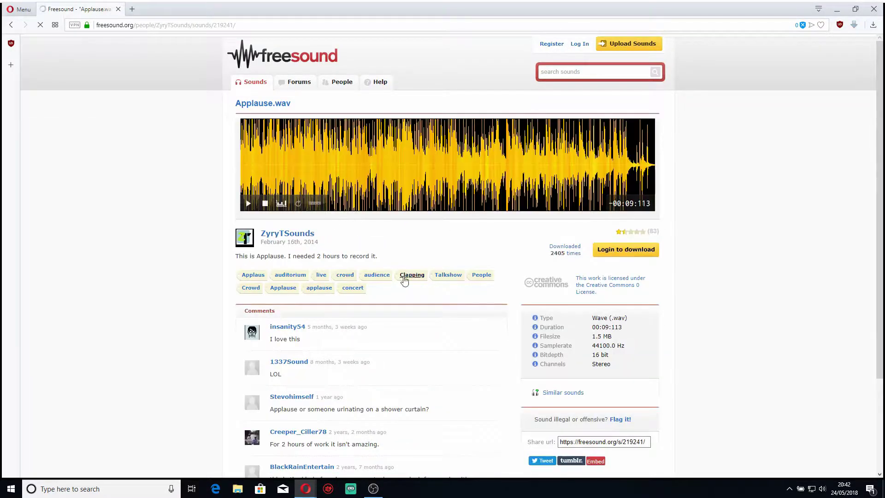
{"action": "left_click", "coordinate": [611, 255]}
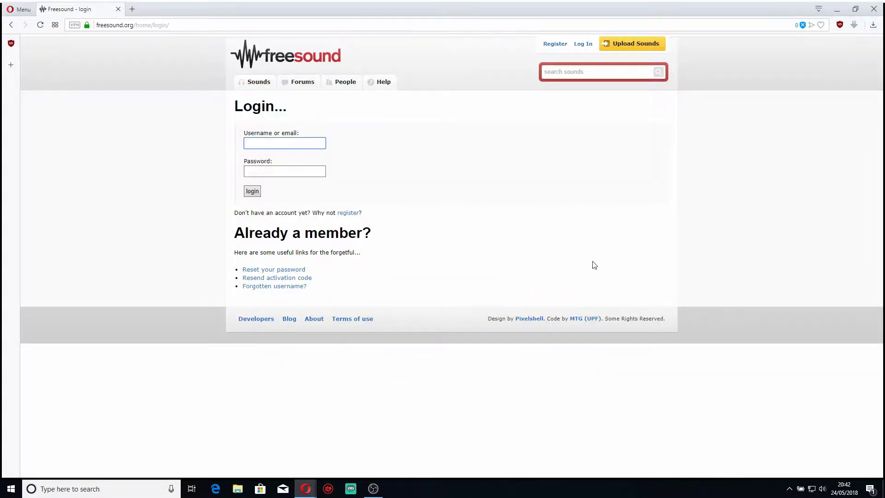
{"action": "left_click", "coordinate": [271, 145]}
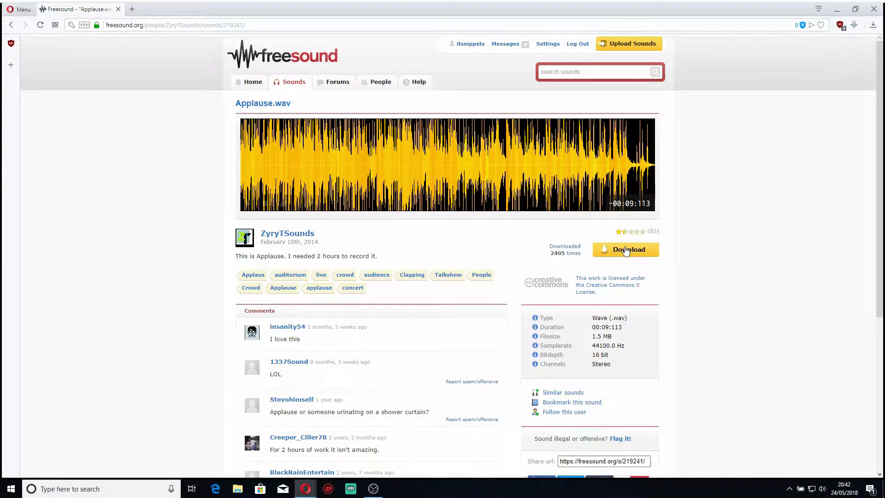
{"action": "left_click", "coordinate": [626, 250]}
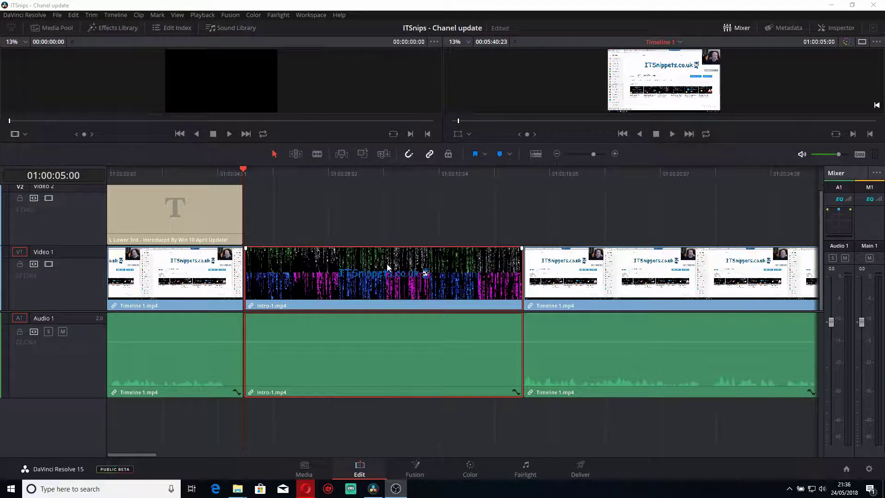
Switch to DaVinci Resolve and import all four audio files from the Desktop's Sounds folder into the Master bin.
{"action": "left_click", "coordinate": [316, 467]}
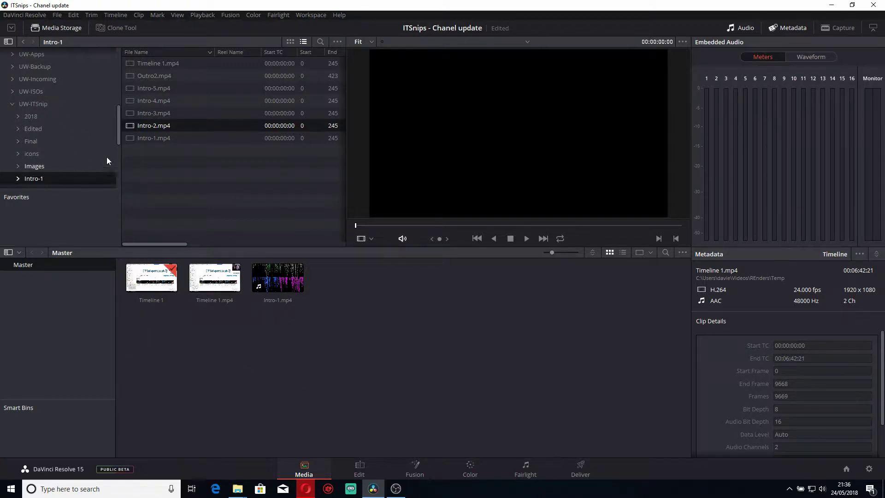
{"action": "left_click_drag", "start_coordinate": [118, 129], "coordinate": [119, 54]}
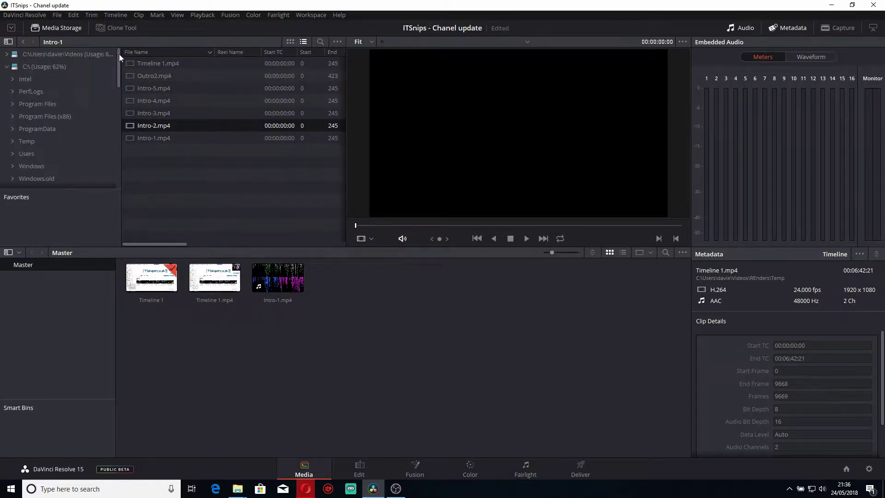
{"action": "left_click", "coordinate": [32, 64]}
{"action": "double_click", "coordinate": [169, 99]}
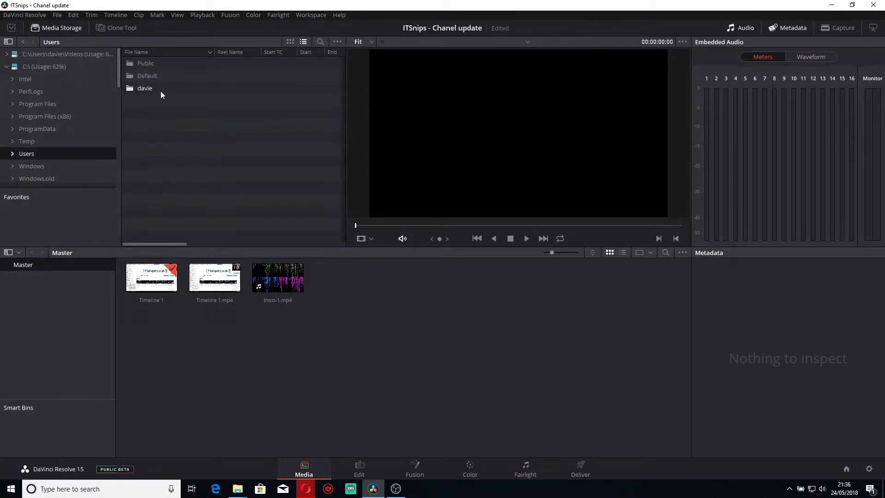
{"action": "double_click", "coordinate": [161, 89]}
{"action": "double_click", "coordinate": [160, 213]}
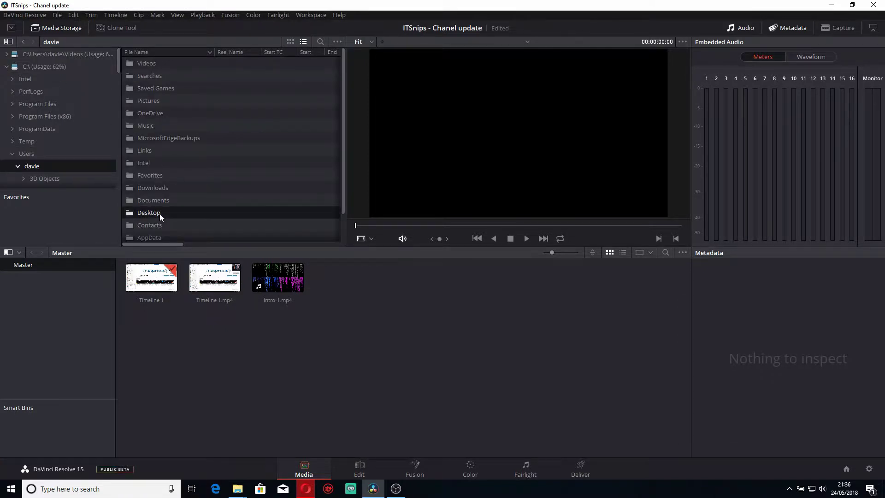
{"action": "double_click", "coordinate": [157, 76]}
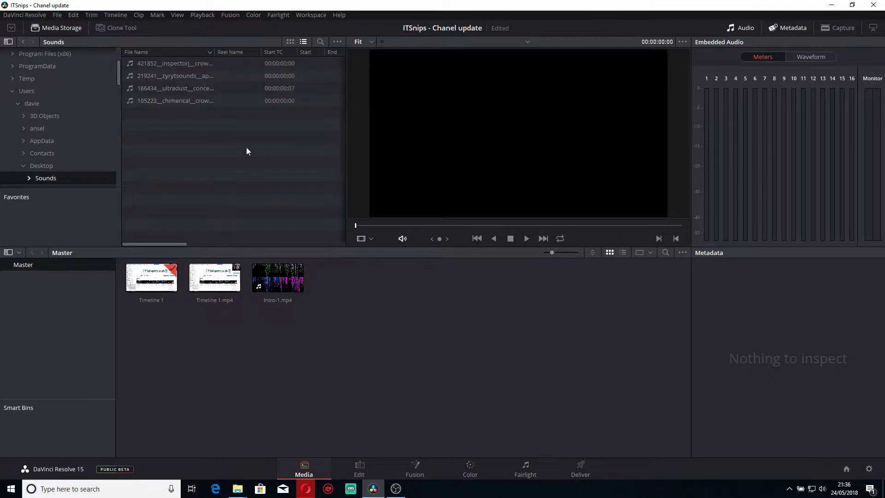
{"action": "left_click_drag", "start_coordinate": [246, 148], "coordinate": [162, 59]}
{"action": "left_click_drag", "start_coordinate": [175, 75], "coordinate": [415, 298]}
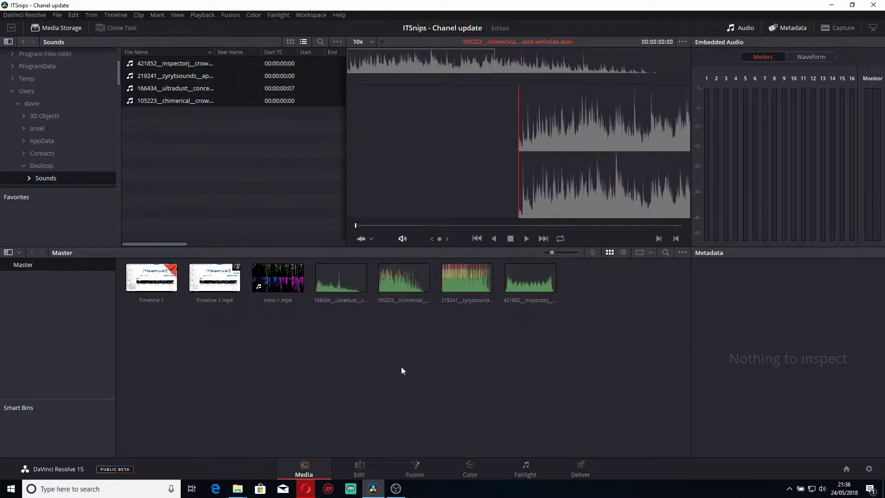
Place the 166434 ultradust concert-applause clip on a new audio track in the Edit timeline, aligned with the start of Intro-1.mp4.
{"action": "left_click", "coordinate": [371, 466]}
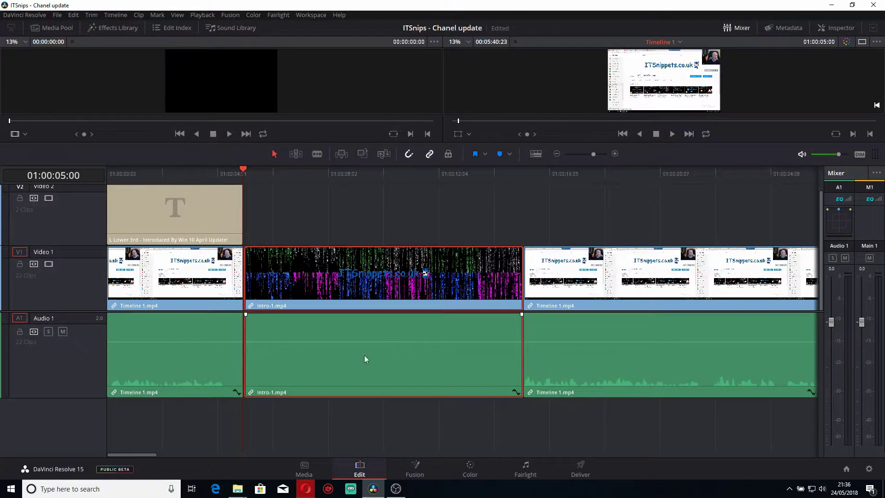
{"action": "left_click", "coordinate": [65, 29]}
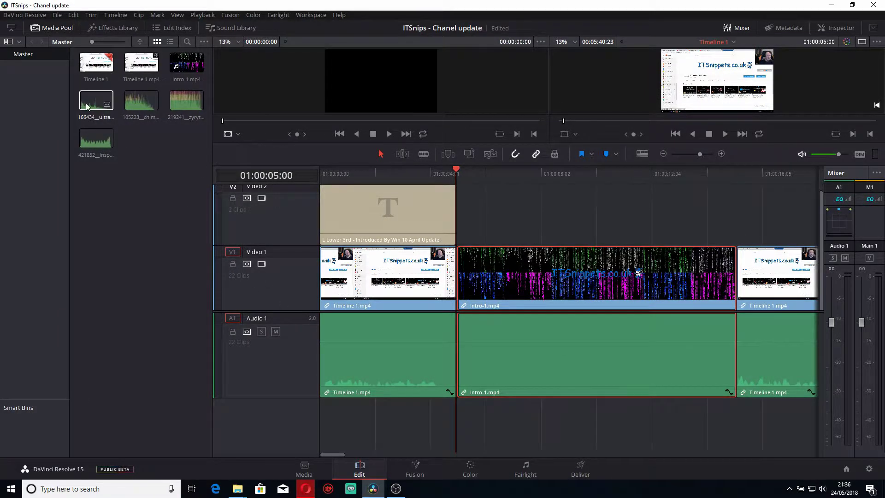
{"action": "left_click_drag", "start_coordinate": [87, 107], "coordinate": [461, 430]}
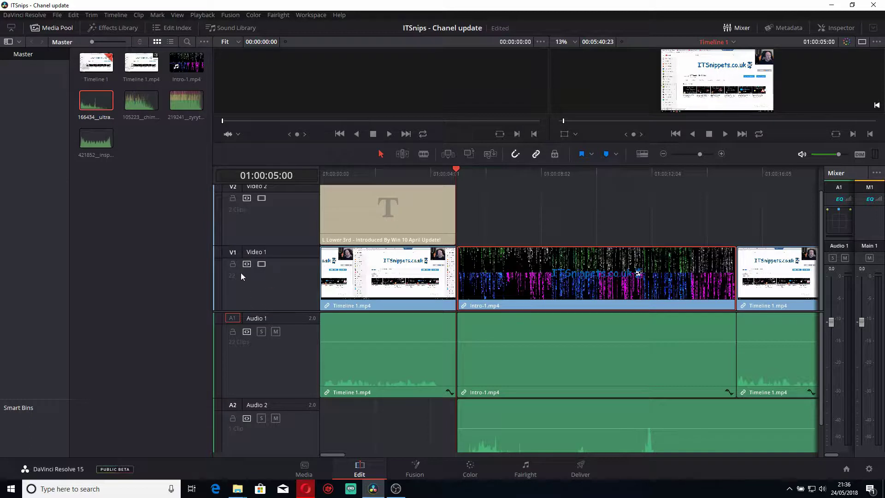
Reduce the timeline's video and audio track heights to about half so both audio tracks fit in view.
{"action": "left_click", "coordinate": [642, 154]}
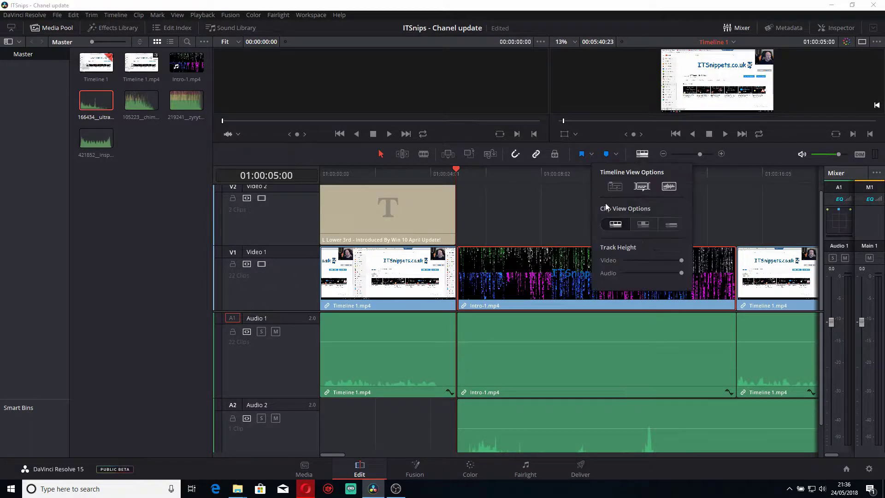
{"action": "left_click", "coordinate": [653, 259]}
{"action": "left_click", "coordinate": [651, 271]}
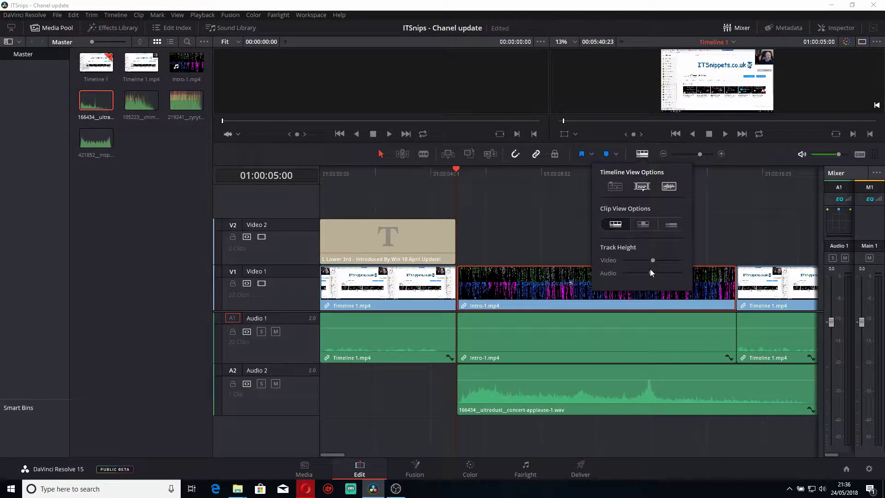
{"action": "left_click", "coordinate": [429, 425]}
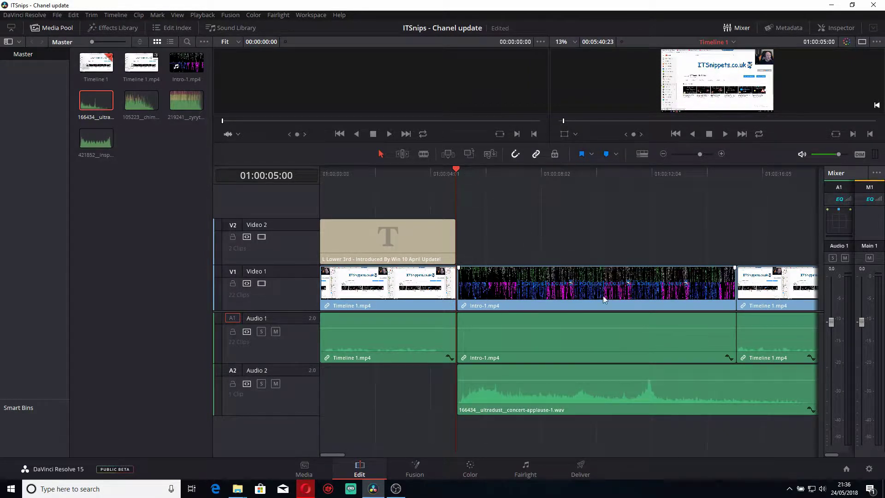
Play back part of the intro with the applause, and trim the applause clip's end to the end of Intro-1.mp4.
{"action": "key", "text": "space"}
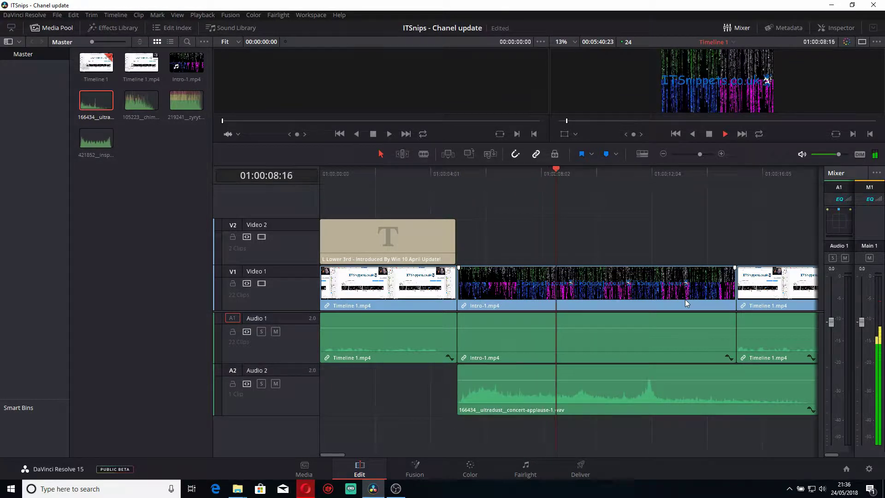
{"action": "key", "text": "space"}
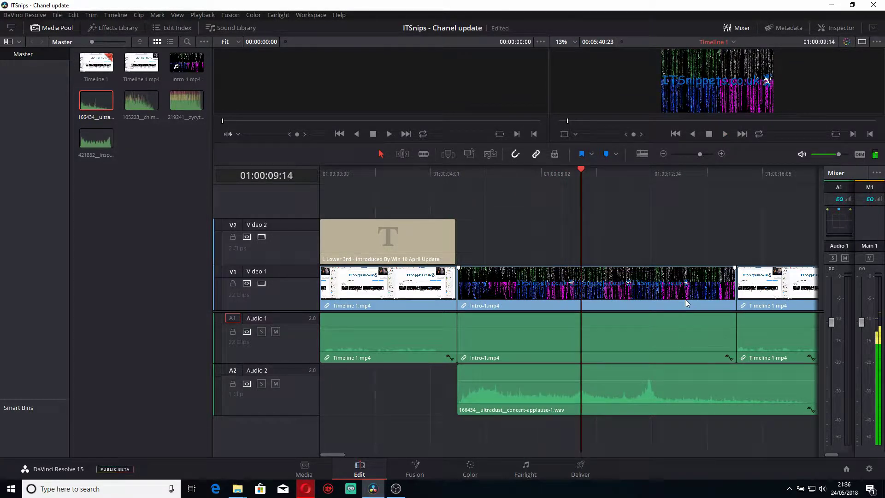
{"action": "left_click", "coordinate": [742, 377]}
{"action": "left_click_drag", "start_coordinate": [331, 457], "coordinate": [344, 455]}
{"action": "left_click_drag", "start_coordinate": [621, 385], "coordinate": [501, 389]}
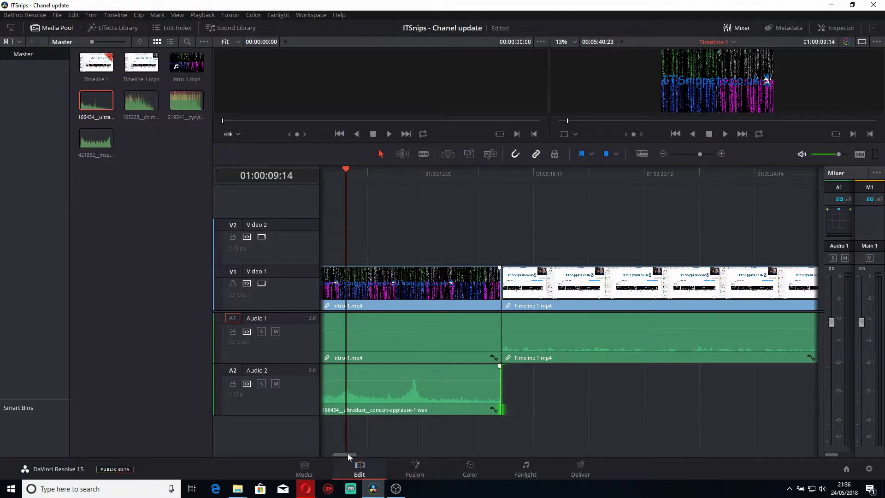
{"action": "left_click_drag", "start_coordinate": [348, 455], "coordinate": [342, 455]}
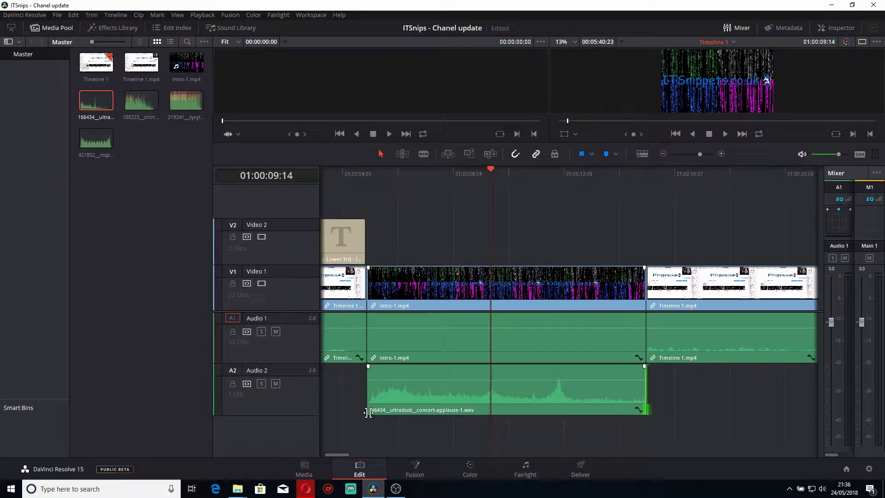
Add a fade-in and a fade-out of about one second each to the concert-applause clip on Audio 2.
{"action": "left_click", "coordinate": [375, 374]}
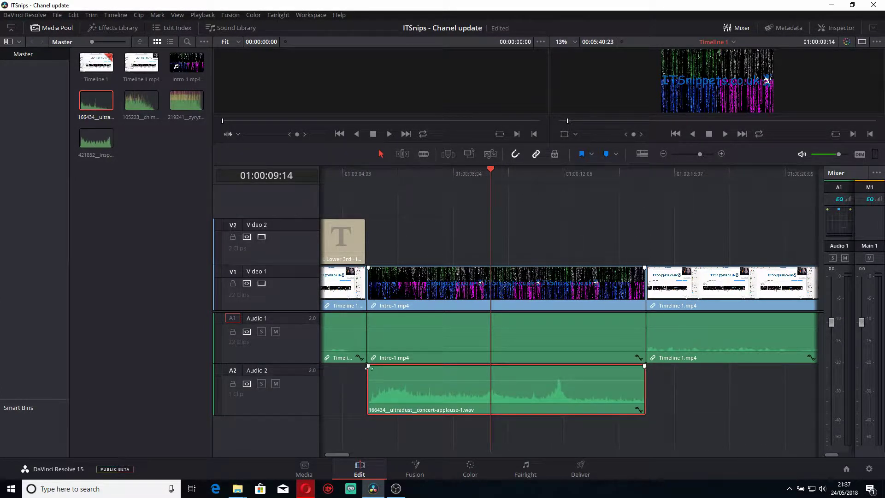
{"action": "left_click_drag", "start_coordinate": [368, 367], "coordinate": [396, 367]}
{"action": "left_click_drag", "start_coordinate": [644, 366], "coordinate": [620, 369]}
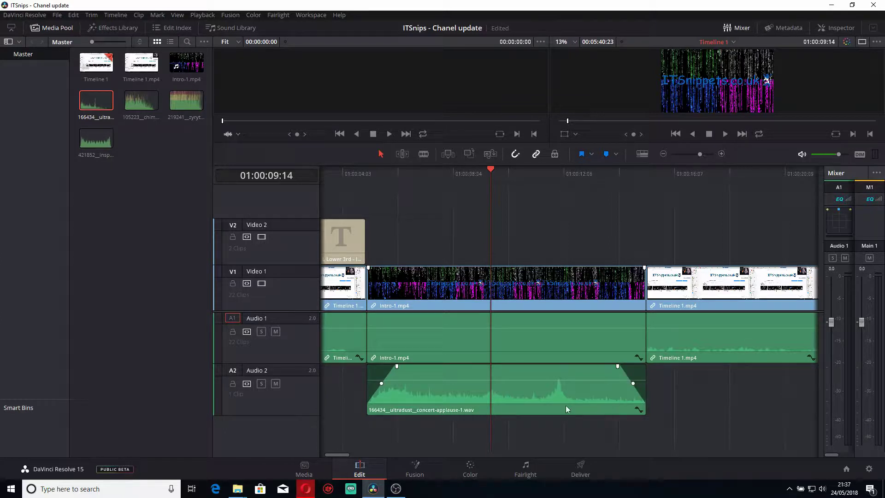
Play back the intro with the applause, starting just before Intro-1.mp4 begins.
{"action": "left_click", "coordinate": [352, 187]}
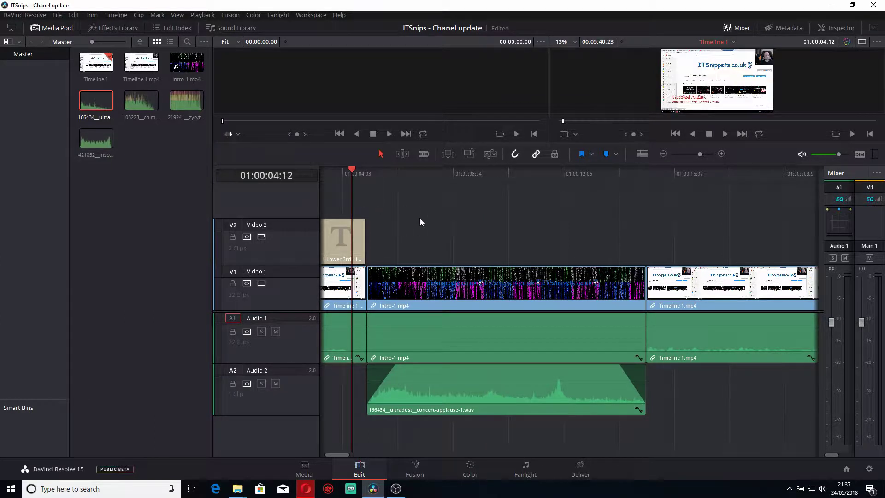
{"action": "key", "text": "space"}
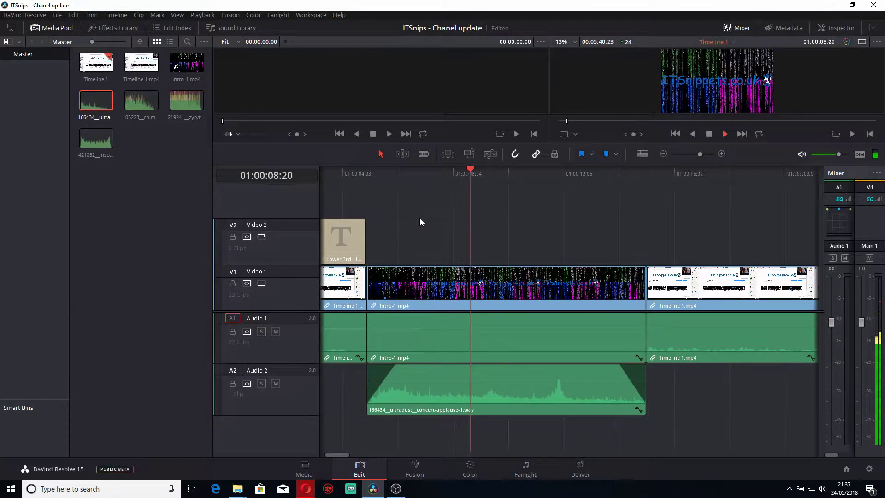
{"action": "key", "text": "space"}
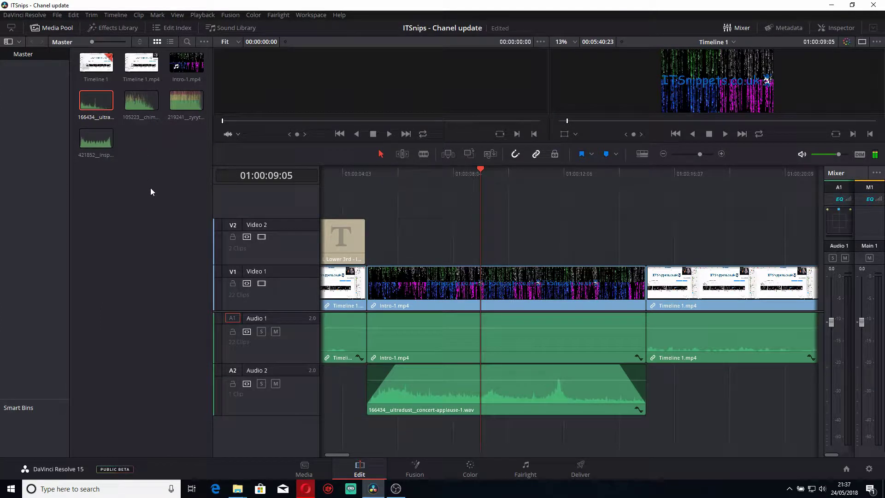
Place the 421852 inspectorj crowd-screaming clip on a new audio track below Audio 2, near the start of the timeline.
{"action": "left_click", "coordinate": [98, 140]}
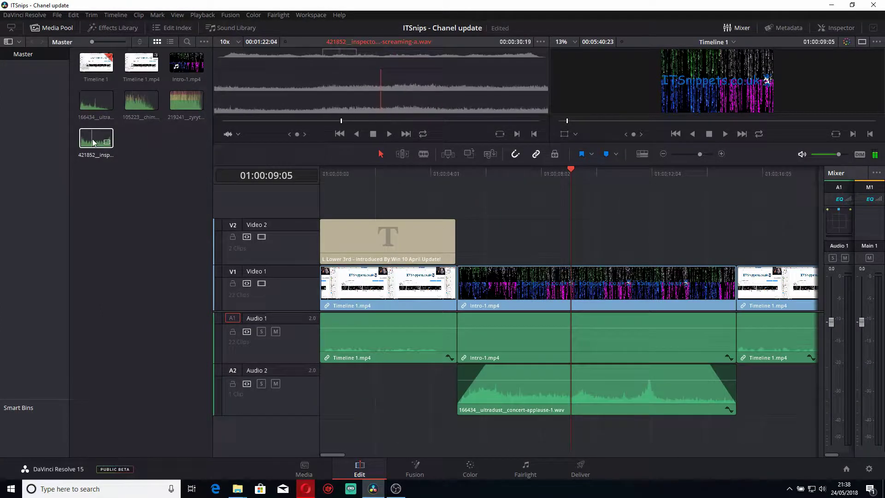
{"action": "left_click_drag", "start_coordinate": [95, 140], "coordinate": [333, 445]}
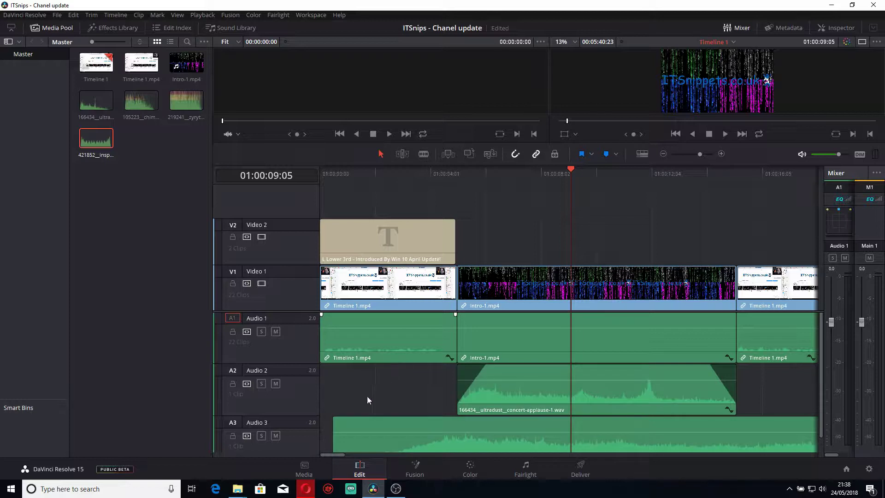
{"action": "scroll", "coordinate": [367, 397], "scroll_direction": "down", "scroll_amount": 1}
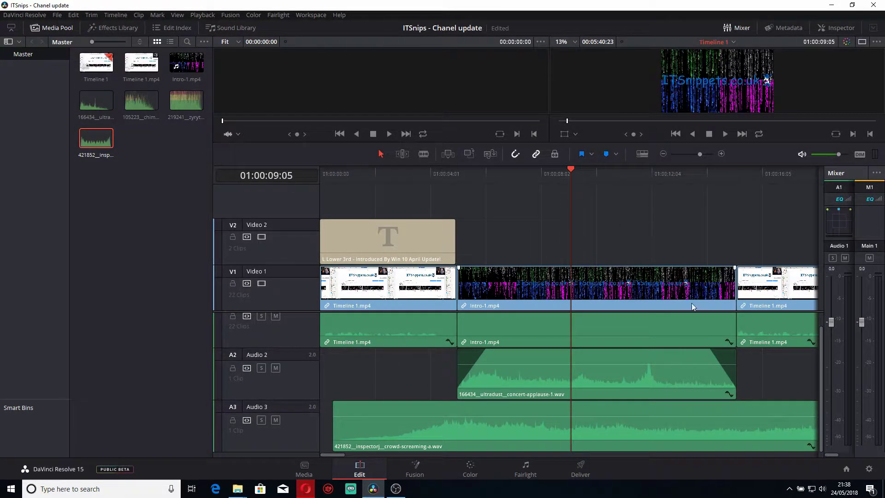
Trim both ends of the crowd-screaming clip on Audio 3 to match the start and end of Intro-1.mp4.
{"action": "left_click", "coordinate": [664, 156]}
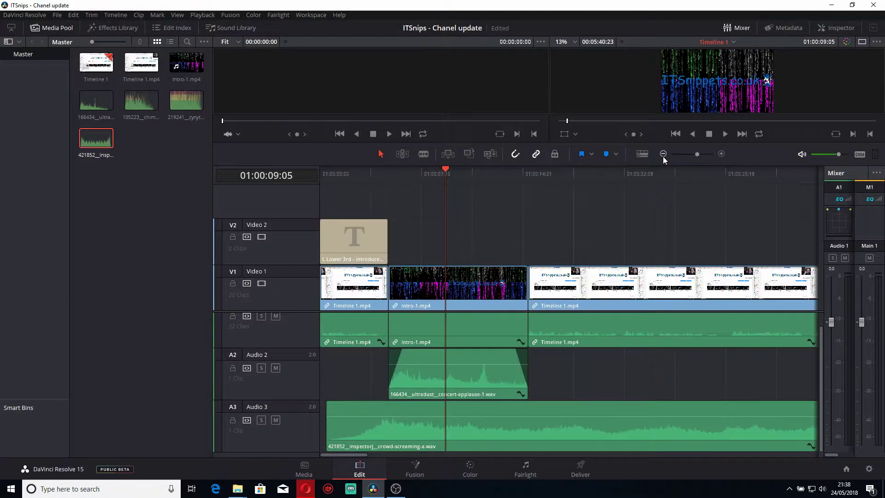
{"action": "left_click", "coordinate": [663, 155]}
{"action": "left_click", "coordinate": [663, 155]}
{"action": "left_click", "coordinate": [663, 155]}
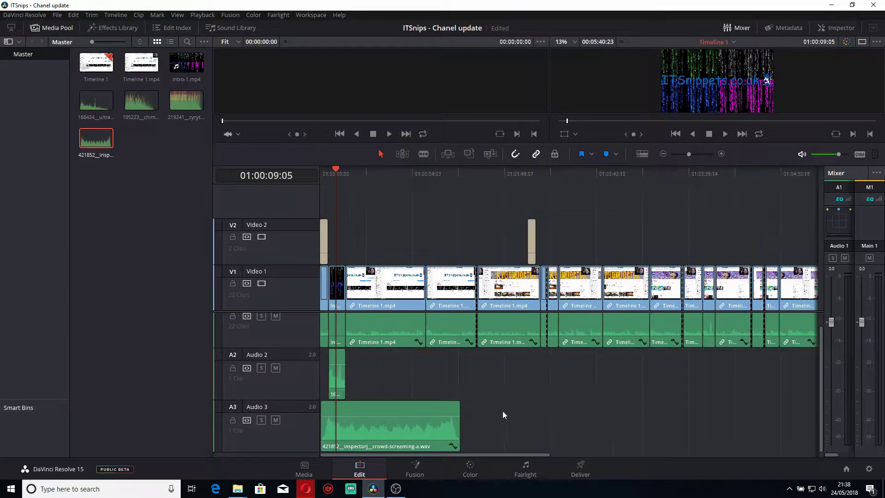
{"action": "left_click_drag", "start_coordinate": [459, 420], "coordinate": [346, 420]}
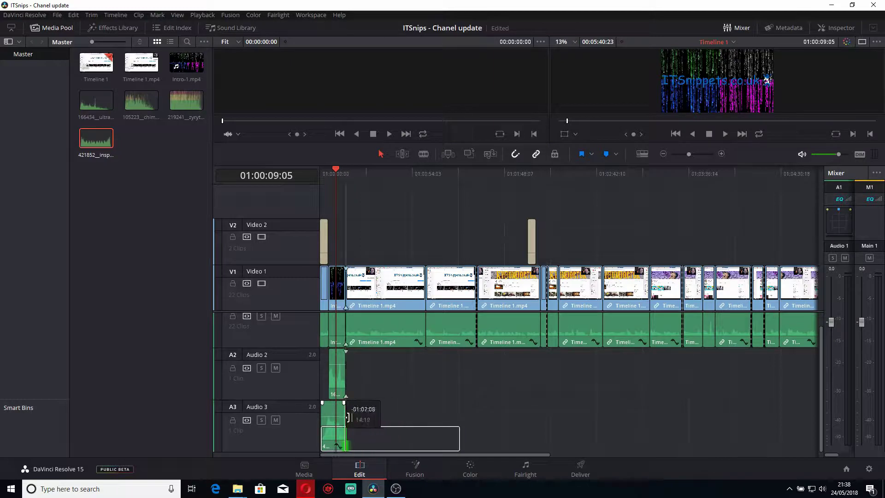
{"action": "left_click", "coordinate": [722, 154]}
{"action": "left_click", "coordinate": [722, 154]}
{"action": "left_click", "coordinate": [721, 154]}
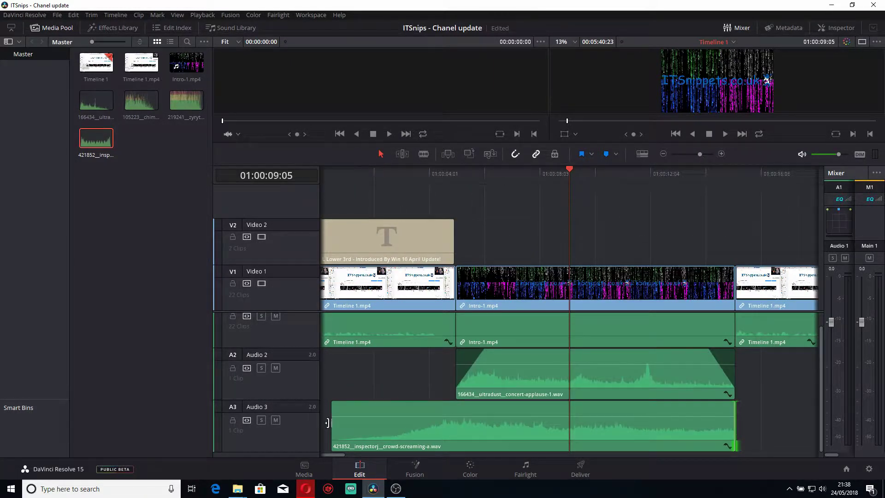
{"action": "left_click_drag", "start_coordinate": [327, 423], "coordinate": [454, 421]}
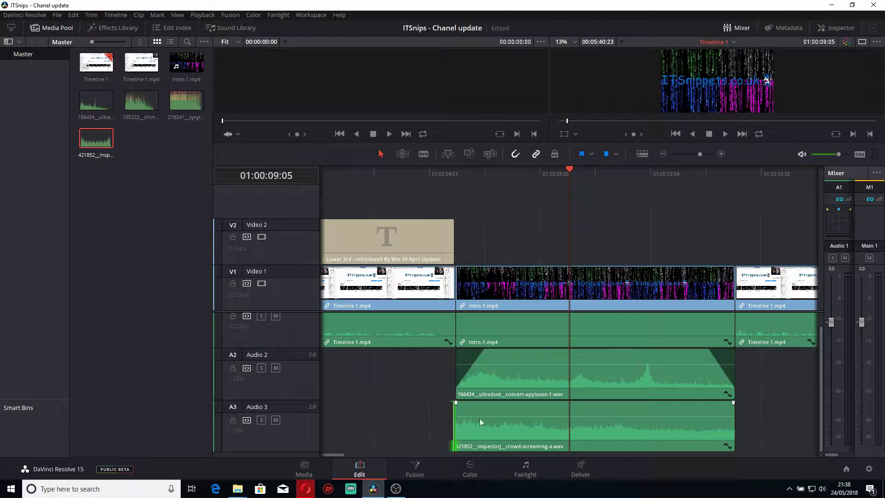
Play back the start of the intro with both crowd sounds, and lower the crowd-screaming clip's volume on Audio 3.
{"action": "left_click", "coordinate": [442, 173]}
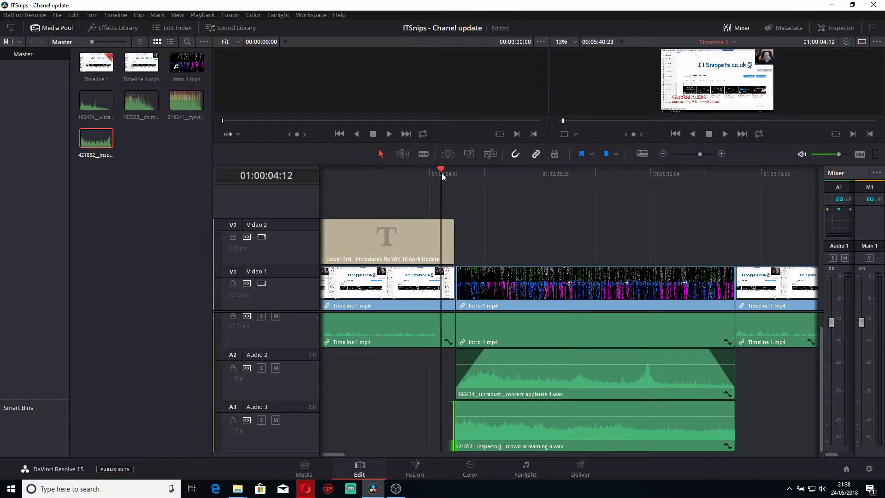
{"action": "key", "text": "space"}
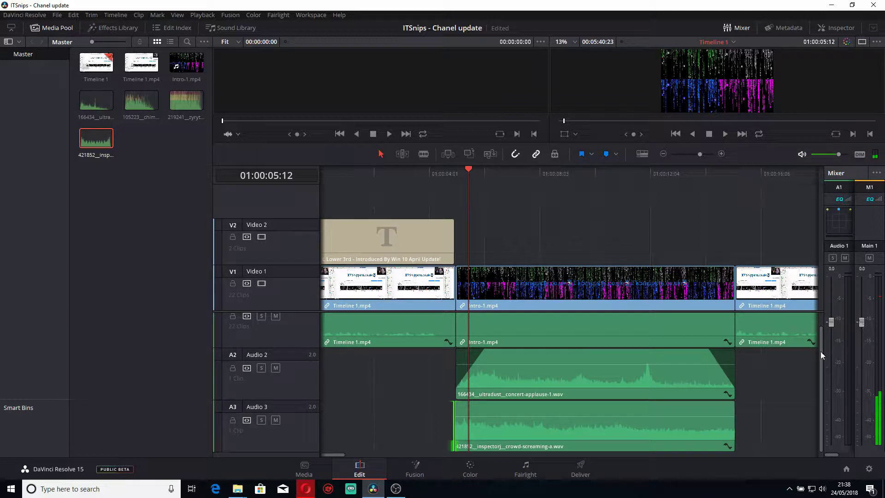
{"action": "left_click_drag", "start_coordinate": [577, 417], "coordinate": [570, 417]}
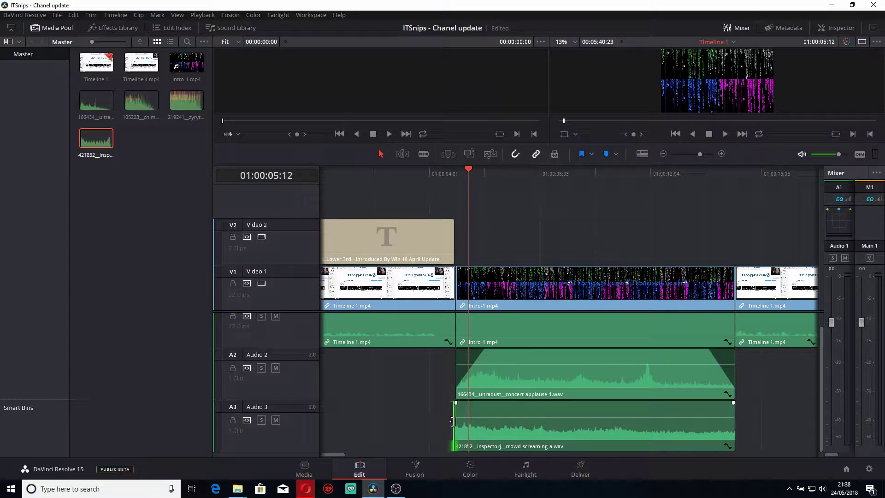
Trim the crowd-screaming clip about one second inward at each end, and give it a fade-in and fade-out of about half a second.
{"action": "left_click_drag", "start_coordinate": [452, 421], "coordinate": [484, 421]}
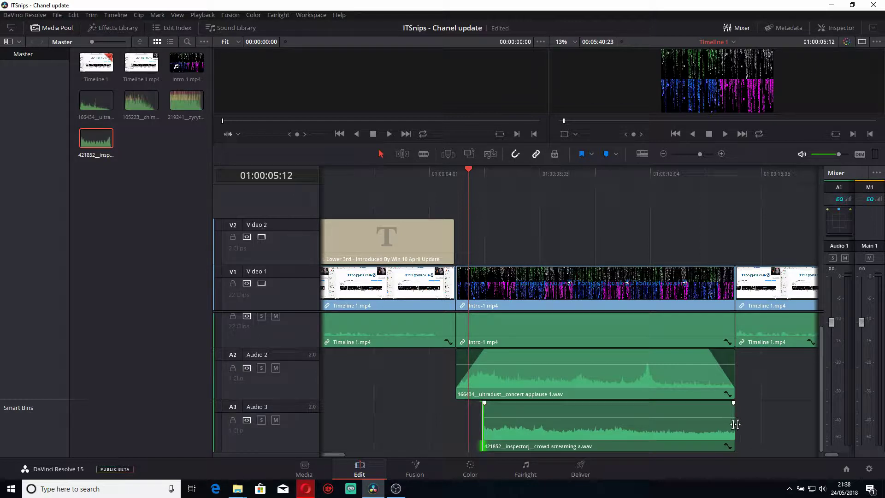
{"action": "left_click_drag", "start_coordinate": [735, 419], "coordinate": [712, 421]}
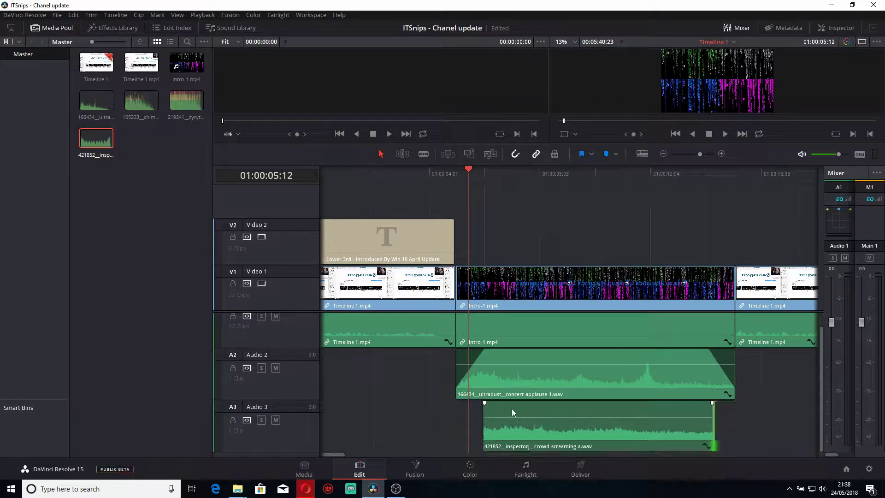
{"action": "mouse_move", "coordinate": [484, 404]}
{"action": "left_mouse_down"}
{"action": "mouse_move", "coordinate": [461, 403]}
{"action": "mouse_move", "coordinate": [499, 402]}
{"action": "left_mouse_up"}
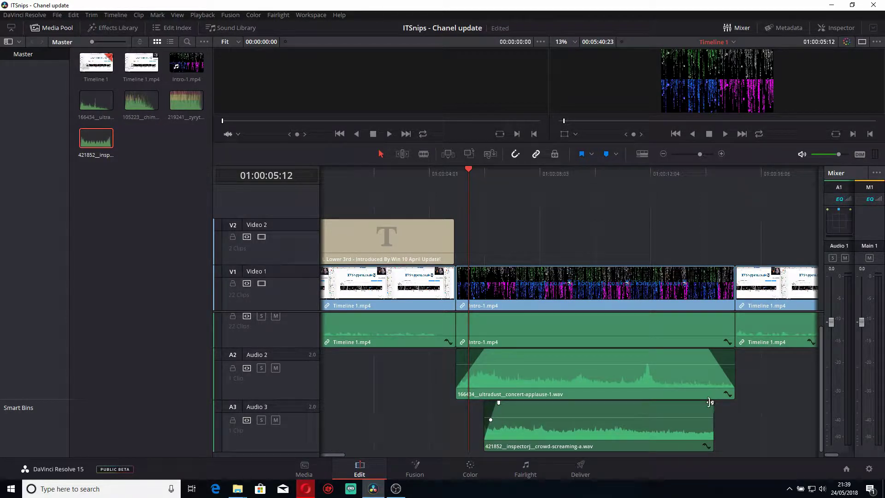
{"action": "left_click_drag", "start_coordinate": [712, 402], "coordinate": [698, 403]}
Play back Intro-1.mp4 from its beginning to hear the applause and crowd-screaming clips mixed together.
{"action": "left_click", "coordinate": [450, 173]}
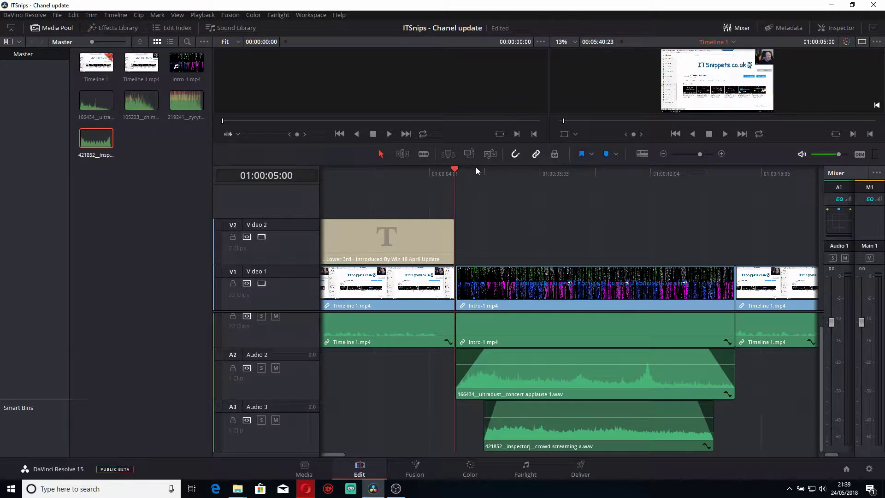
{"action": "key", "text": "space"}
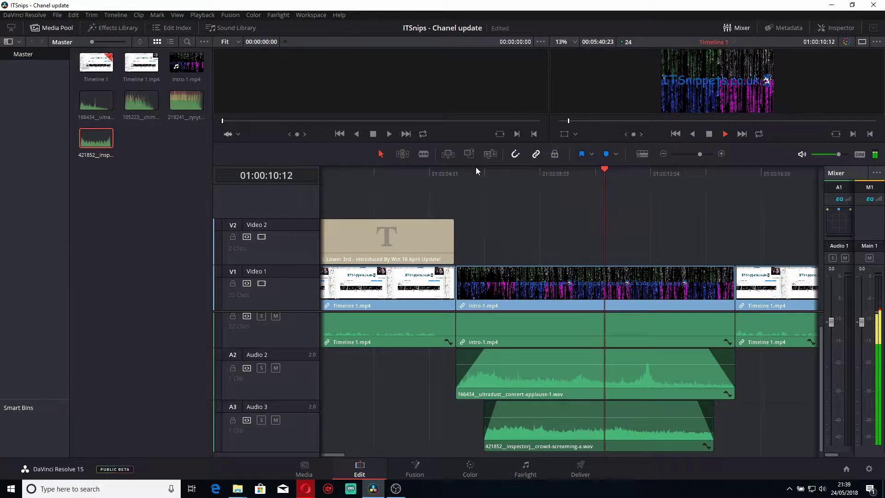
{"action": "key", "text": "space"}
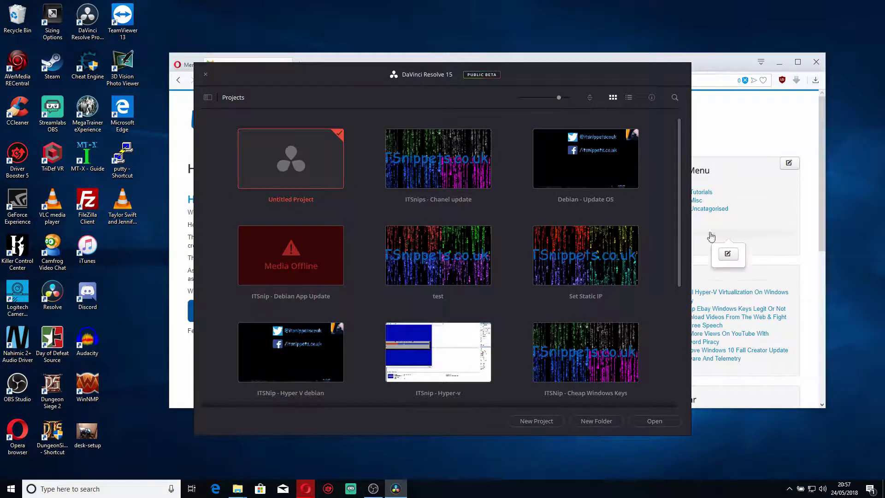
Look through the saved projects, open "ITSnips - Chanel update" and bring up its Edit page.
{"action": "left_click_drag", "start_coordinate": [681, 221], "coordinate": [683, 345]}
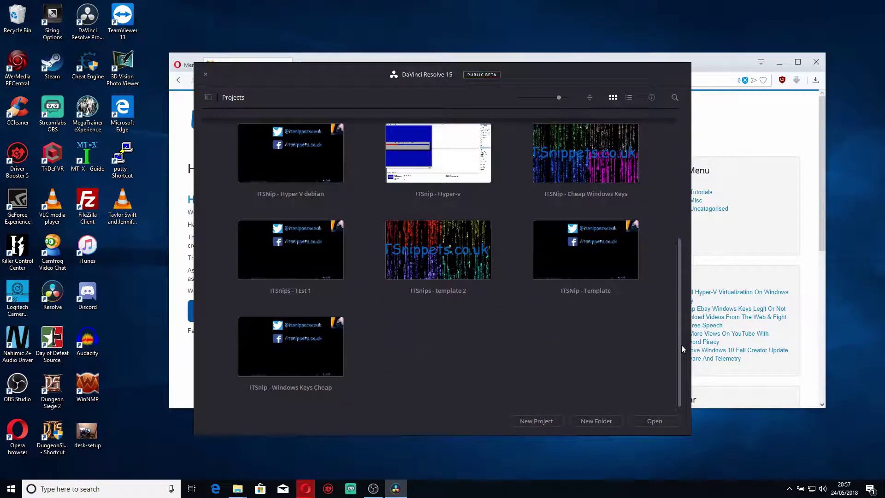
{"action": "left_click_drag", "start_coordinate": [682, 346], "coordinate": [676, 305]}
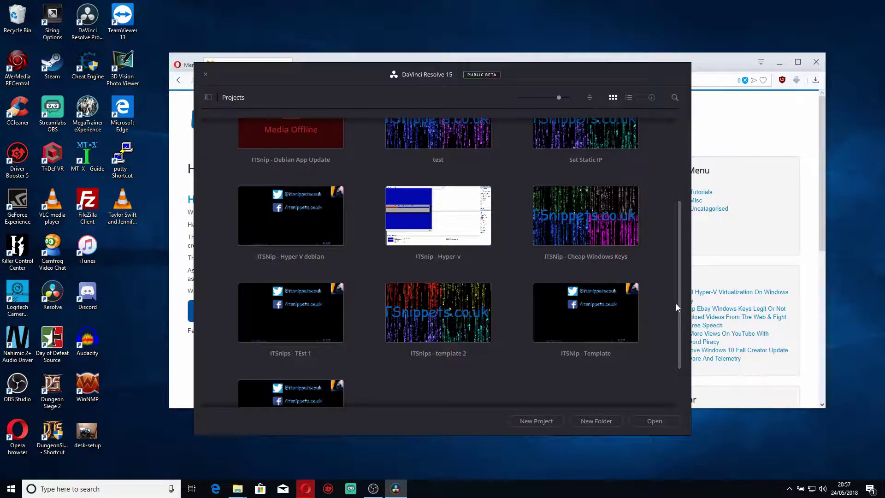
{"action": "left_click_drag", "start_coordinate": [676, 304], "coordinate": [680, 192]}
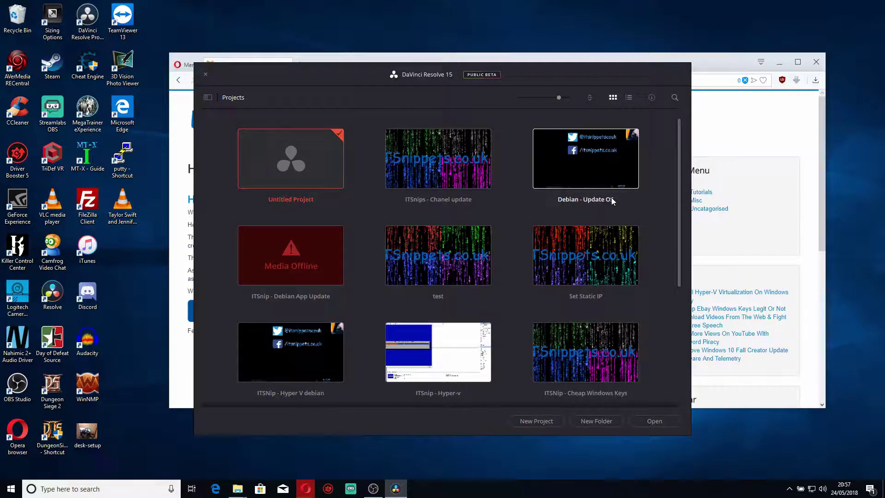
{"action": "double_click", "coordinate": [426, 168]}
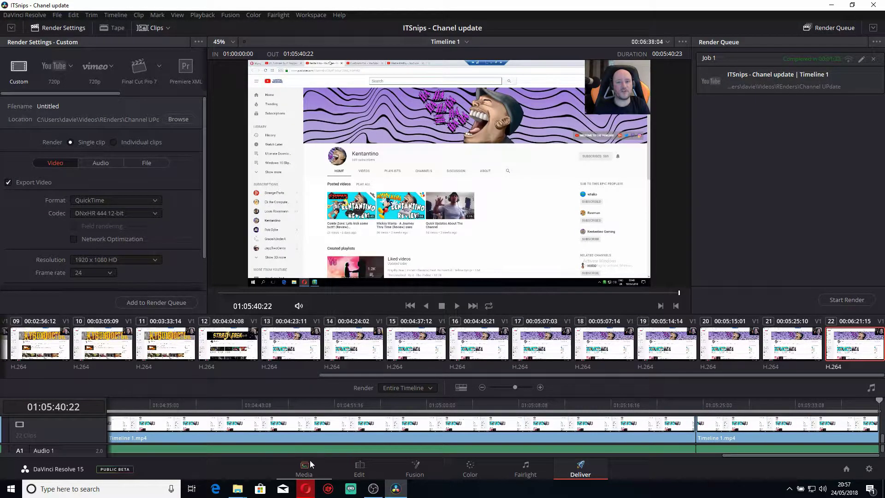
{"action": "left_click", "coordinate": [310, 462]}
{"action": "left_click", "coordinate": [356, 465]}
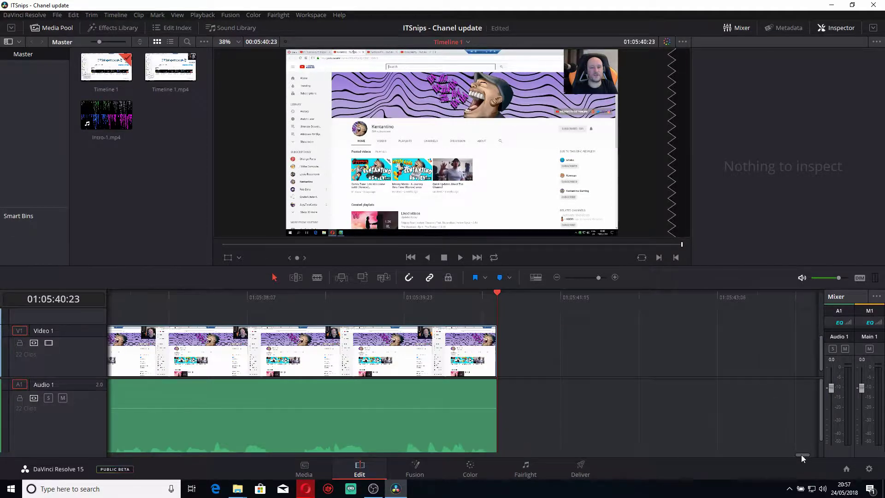
Zoom the timeline out slightly and reduce the video and audio track heights to about half.
{"action": "left_click_drag", "start_coordinate": [801, 454], "coordinate": [108, 457]}
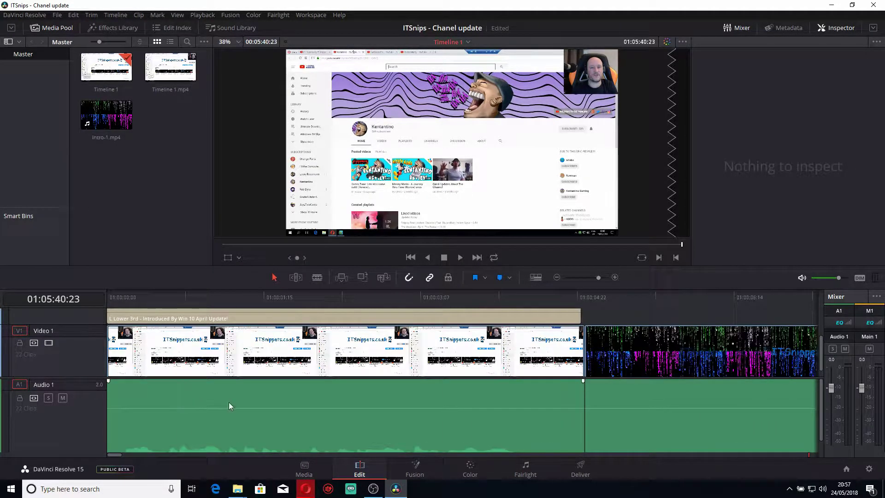
{"action": "left_click_drag", "start_coordinate": [63, 378], "coordinate": [62, 418]}
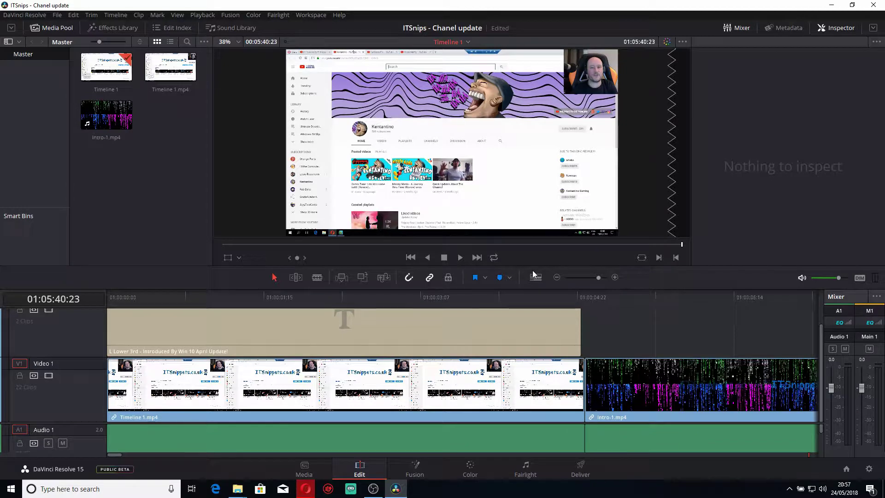
{"action": "left_click_drag", "start_coordinate": [570, 276], "coordinate": [595, 278]}
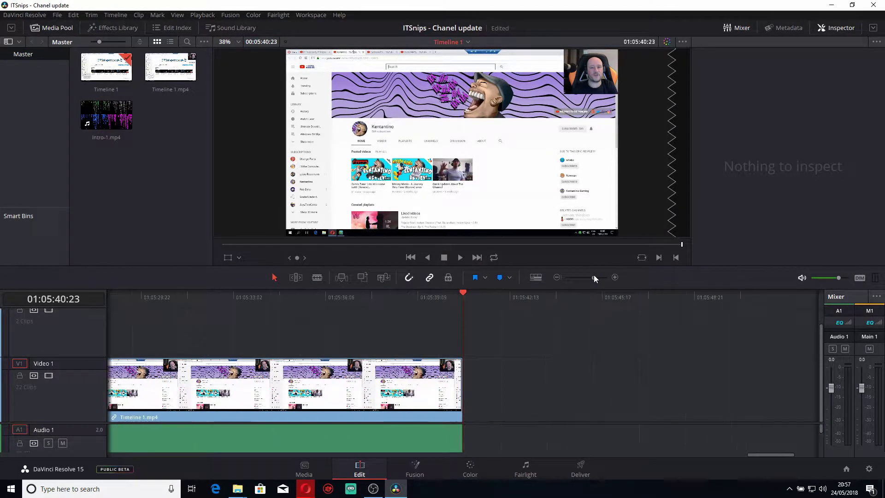
{"action": "left_click", "coordinate": [538, 279]}
{"action": "left_click_drag", "start_coordinate": [532, 383], "coordinate": [543, 384]}
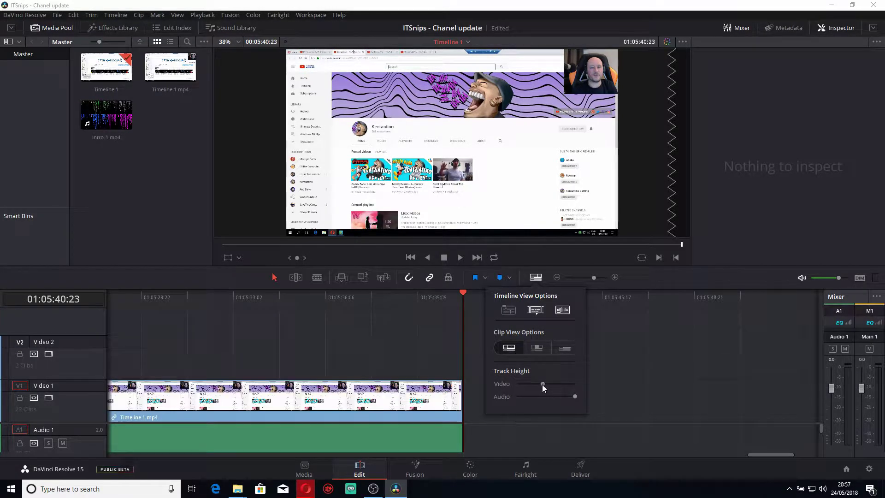
{"action": "left_click", "coordinate": [541, 396]}
{"action": "left_click", "coordinate": [326, 353]}
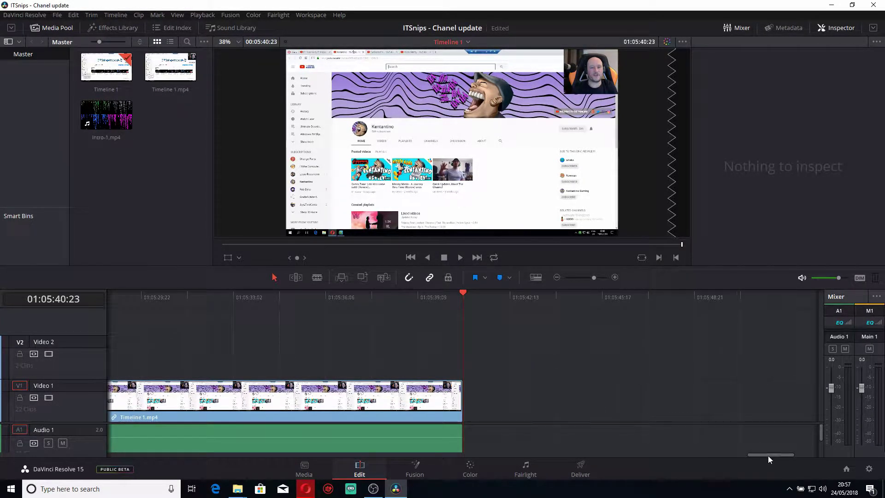
Raise the divider between the video and audio tracks so Audio 1 fits fully in view at the timeline's start.
{"action": "left_click_drag", "start_coordinate": [768, 456], "coordinate": [116, 450]}
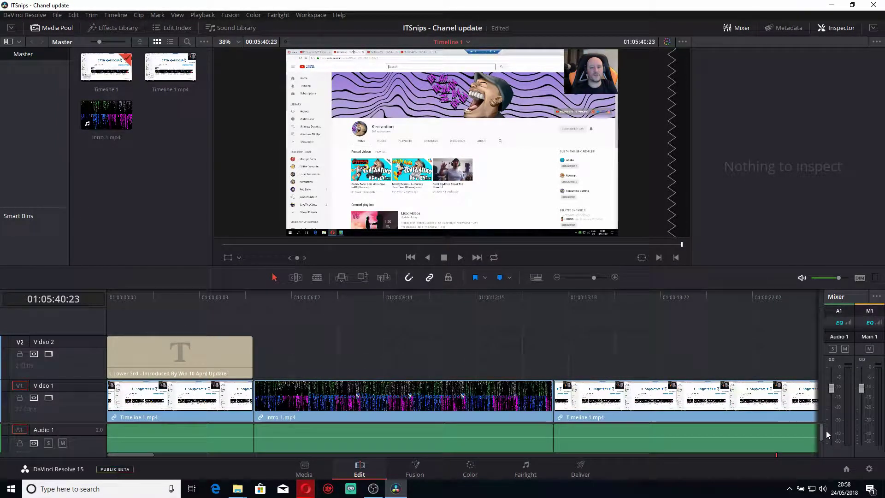
{"action": "left_click_drag", "start_coordinate": [822, 436], "coordinate": [828, 452]}
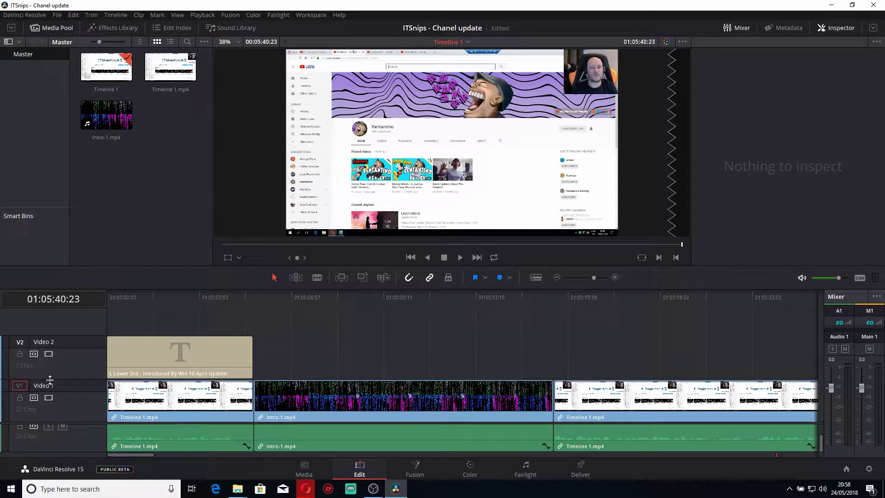
{"action": "mouse_move", "coordinate": [48, 379]}
{"action": "left_mouse_down"}
{"action": "mouse_move", "coordinate": [48, 365]}
{"action": "mouse_move", "coordinate": [57, 384]}
{"action": "left_mouse_up"}
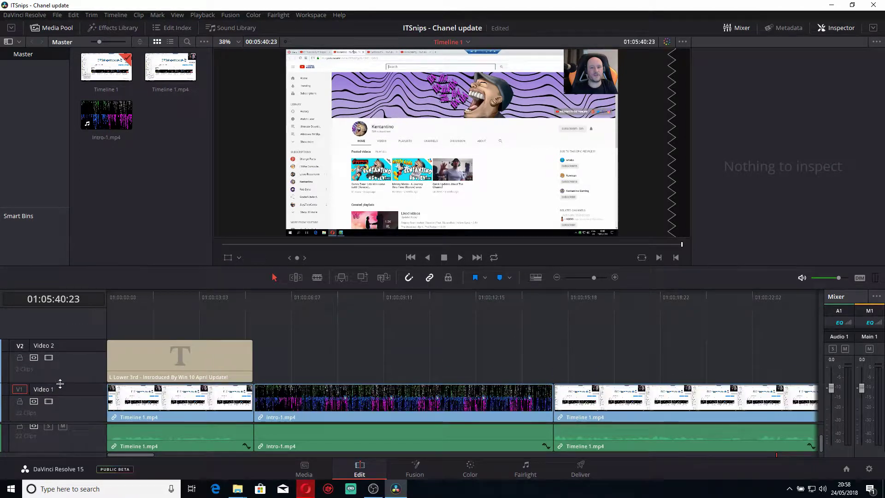
{"action": "left_click_drag", "start_coordinate": [60, 421], "coordinate": [76, 383]}
{"action": "scroll", "coordinate": [77, 383], "scroll_direction": "down", "scroll_amount": 2}
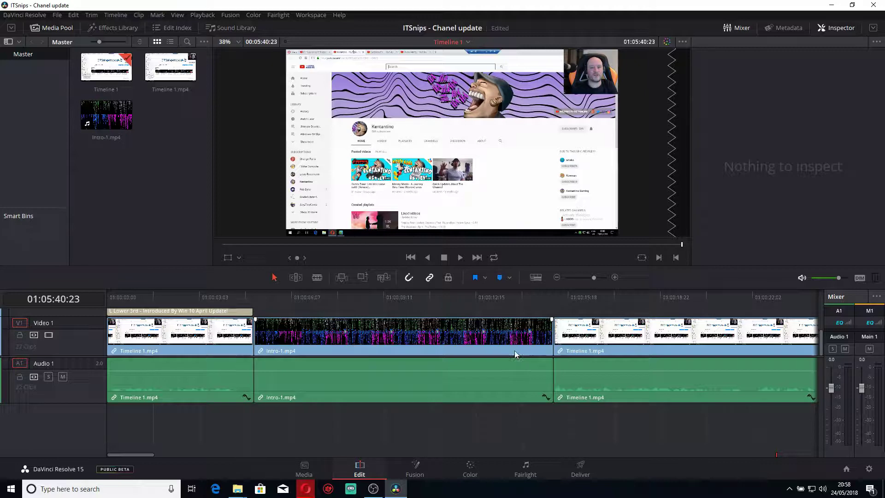
Bring up the Media page and browse the C: drive's user folder to the Sounds folder on the Desktop.
{"action": "left_click", "coordinate": [323, 469]}
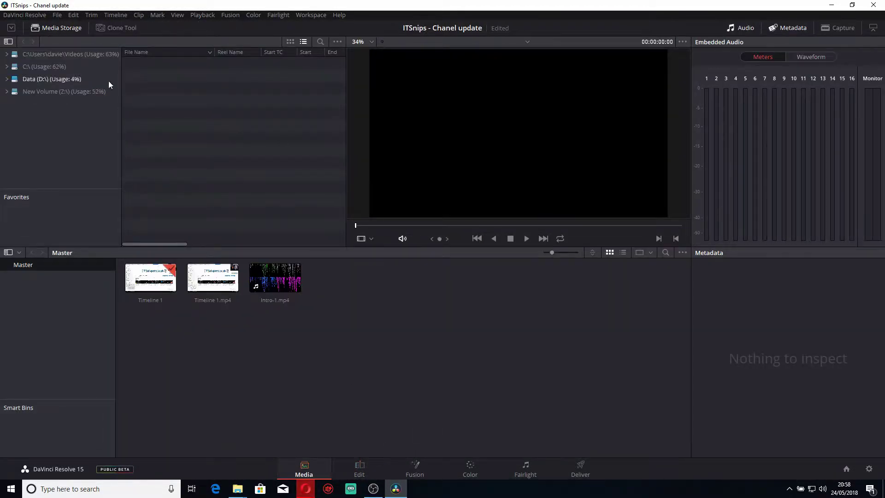
{"action": "left_click", "coordinate": [48, 57]}
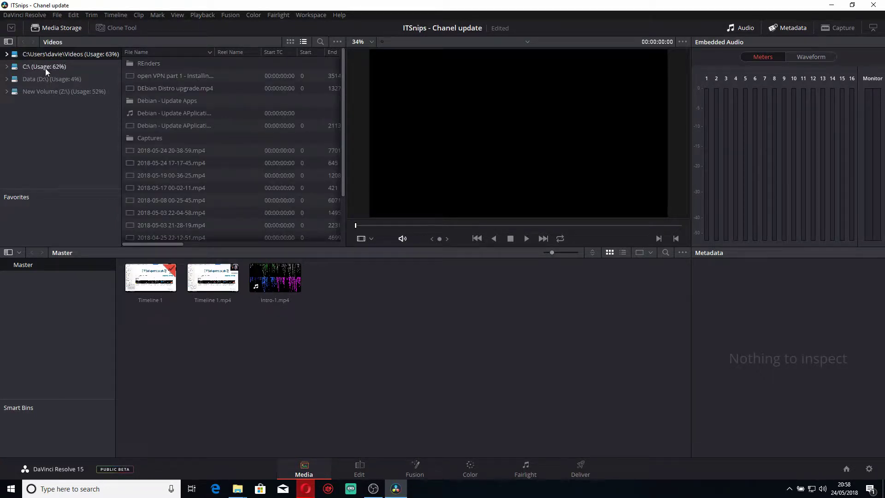
{"action": "left_click", "coordinate": [45, 68]}
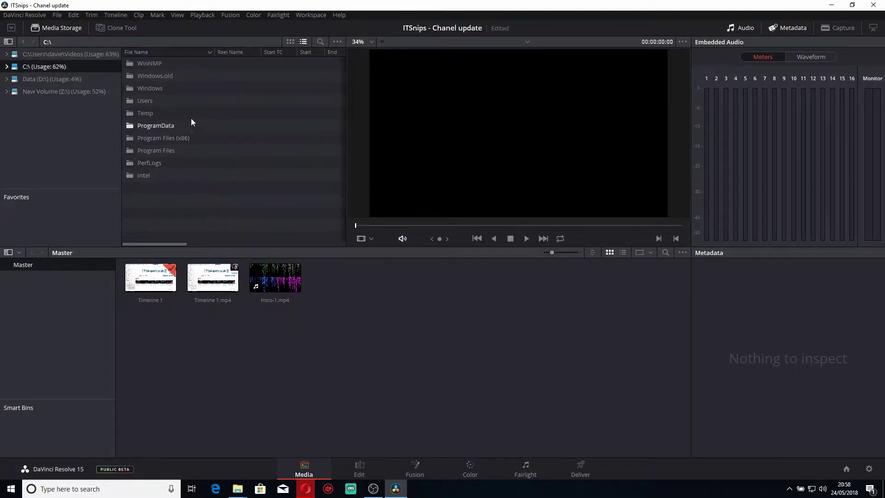
{"action": "double_click", "coordinate": [166, 101]}
{"action": "double_click", "coordinate": [164, 78]}
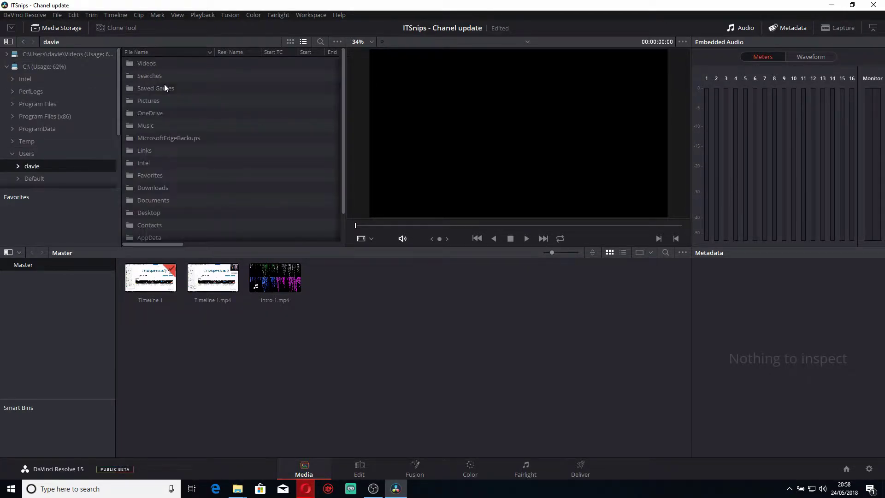
{"action": "left_click", "coordinate": [164, 85]}
{"action": "left_click", "coordinate": [179, 123]}
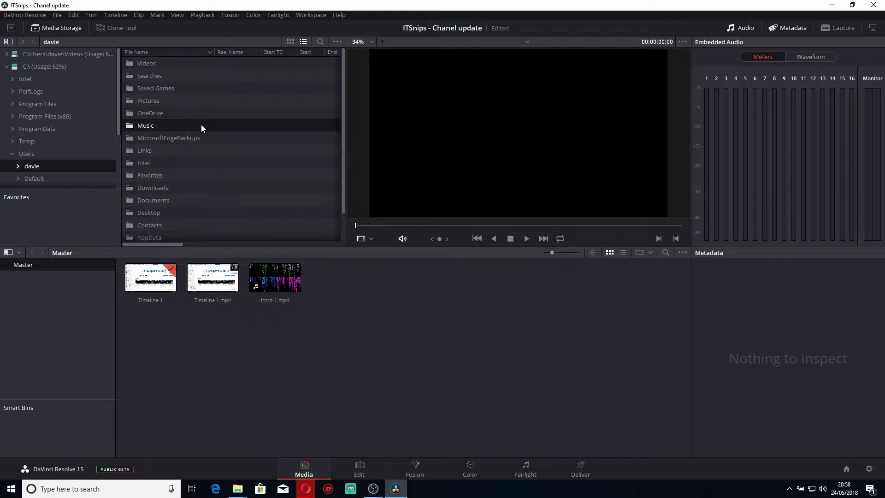
{"action": "double_click", "coordinate": [190, 212]}
{"action": "double_click", "coordinate": [168, 77]}
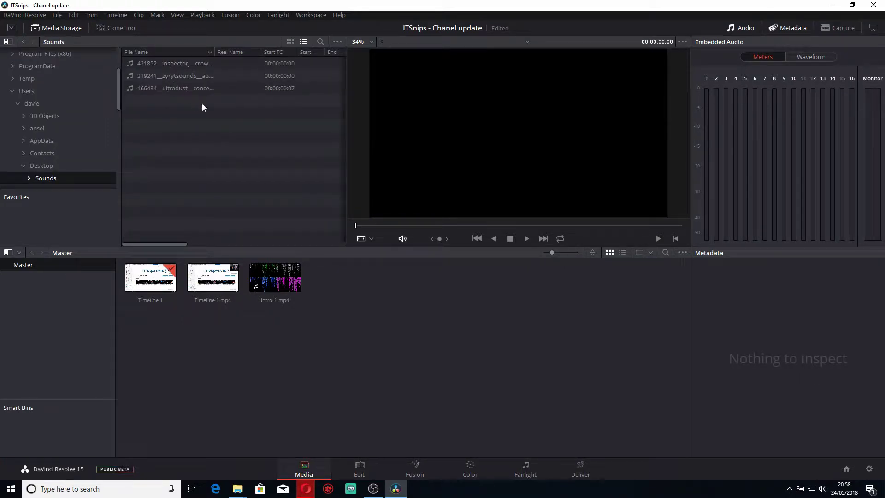
Add all three crowd and applause audio files from the Sounds folder to the Master bin of the media pool.
{"action": "left_click", "coordinate": [184, 64]}
{"action": "left_click", "coordinate": [185, 88], "text": "shift"}
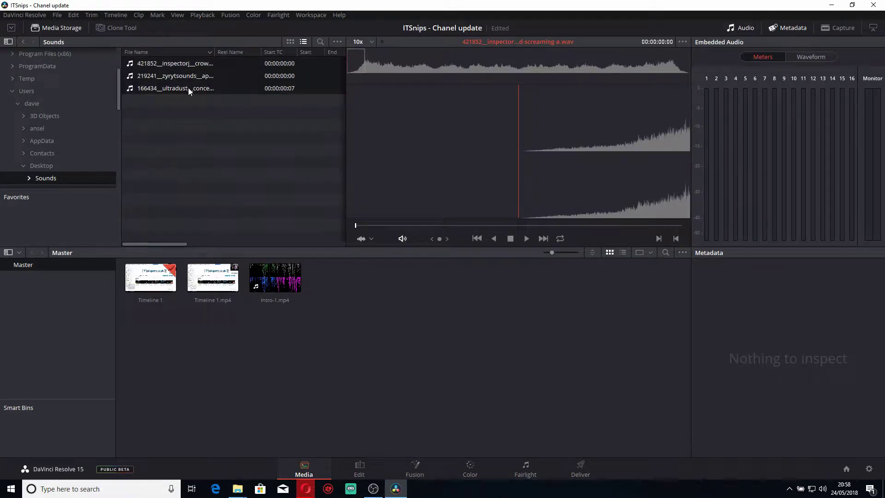
{"action": "left_click_drag", "start_coordinate": [188, 87], "coordinate": [464, 320]}
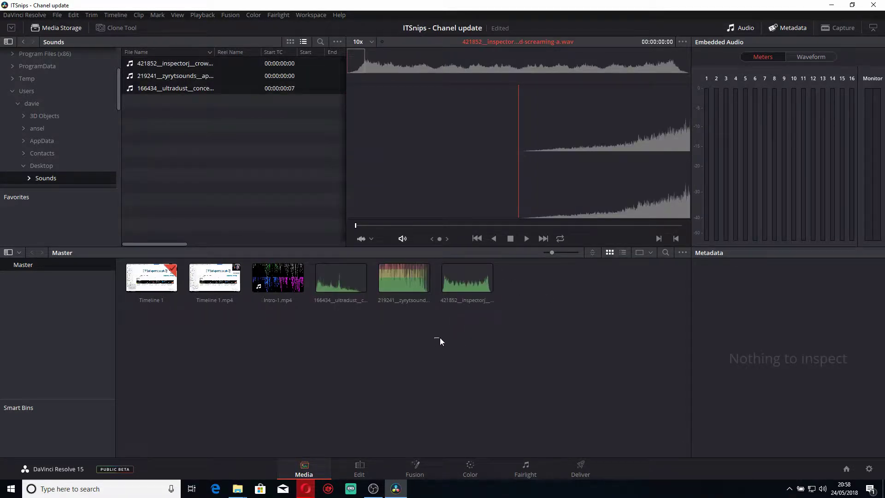
{"action": "left_click", "coordinate": [408, 280]}
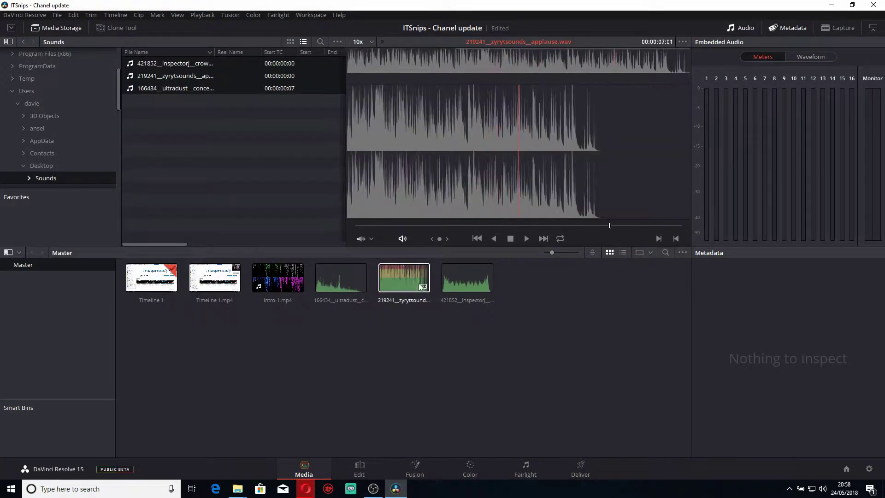
{"action": "left_click", "coordinate": [440, 344]}
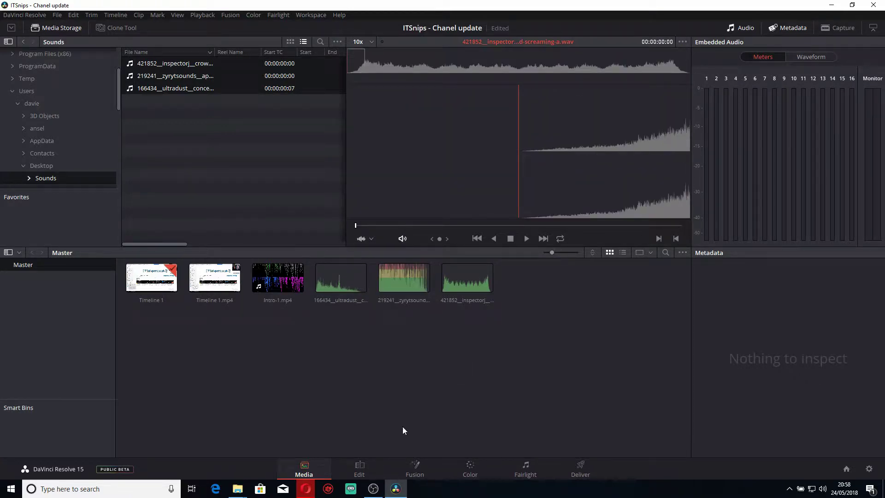
On the Edit page, place the ultradust concert-applause clip on a new audio track below Audio 1, starting where Intro-1.mp4 starts.
{"action": "left_click", "coordinate": [360, 469]}
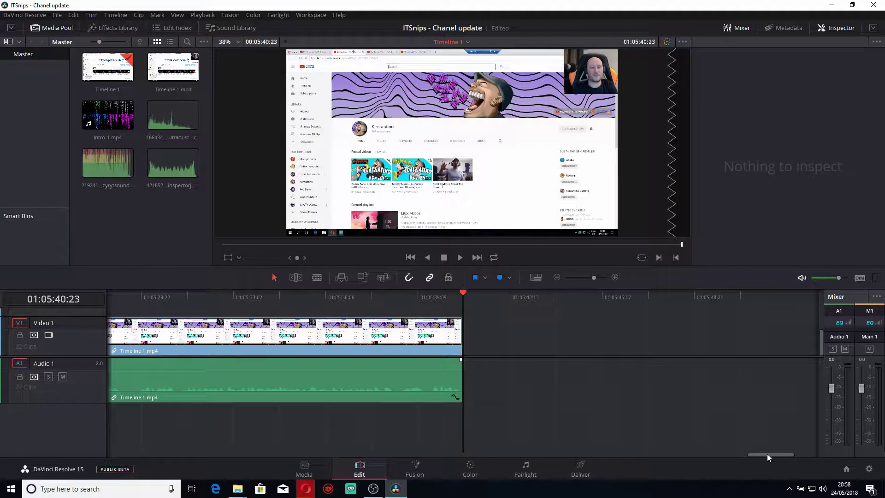
{"action": "left_click_drag", "start_coordinate": [781, 455], "coordinate": [135, 465]}
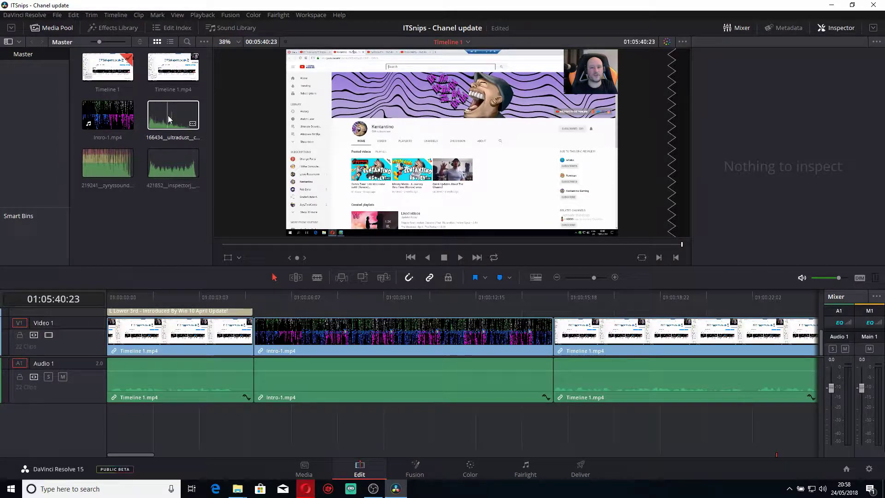
{"action": "left_click_drag", "start_coordinate": [168, 115], "coordinate": [254, 446]}
Play back Intro-1.mp4 with the concert-applause clip from the start of the intro and check the Windows speaker volume.
{"action": "left_click", "coordinate": [250, 292]}
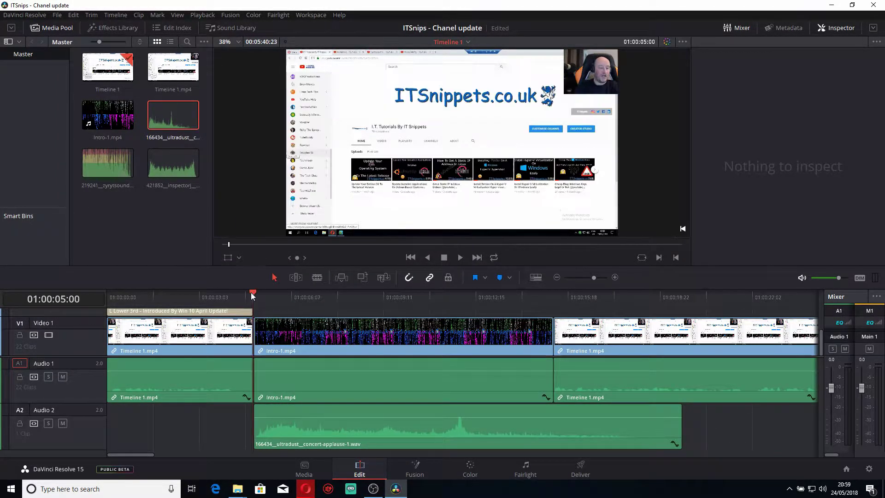
{"action": "key", "text": "space"}
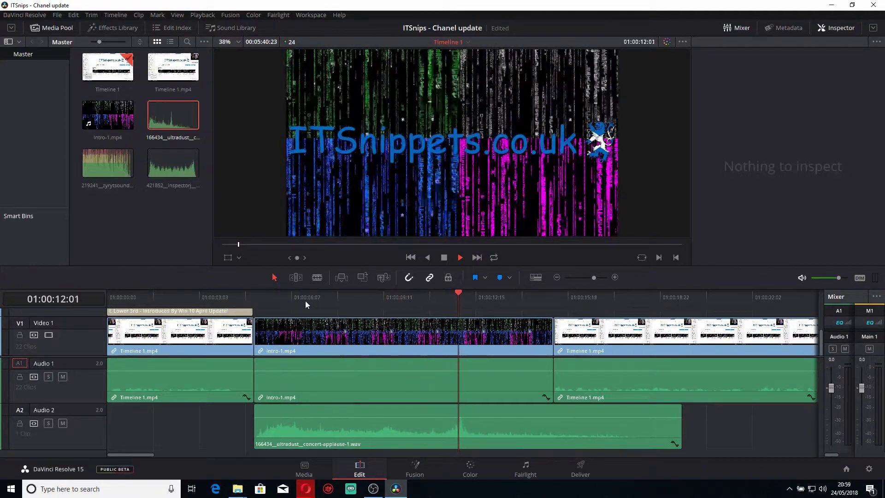
{"action": "key", "text": "space"}
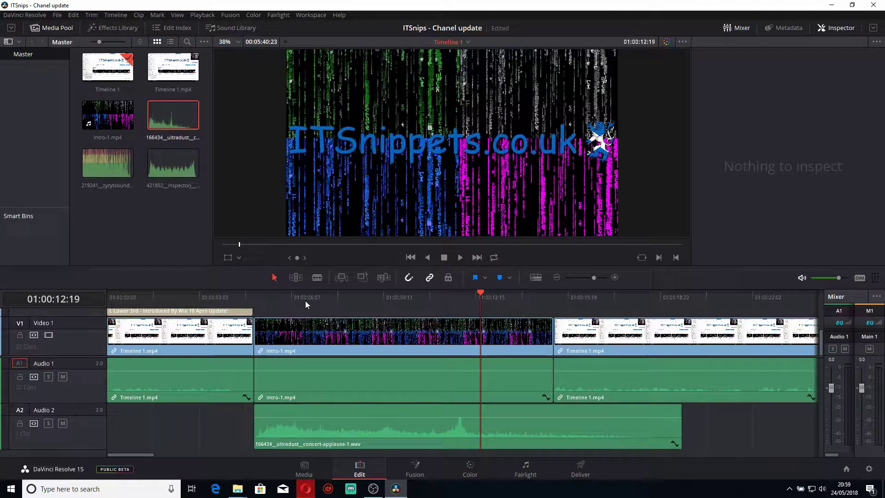
{"action": "left_click", "coordinate": [822, 489]}
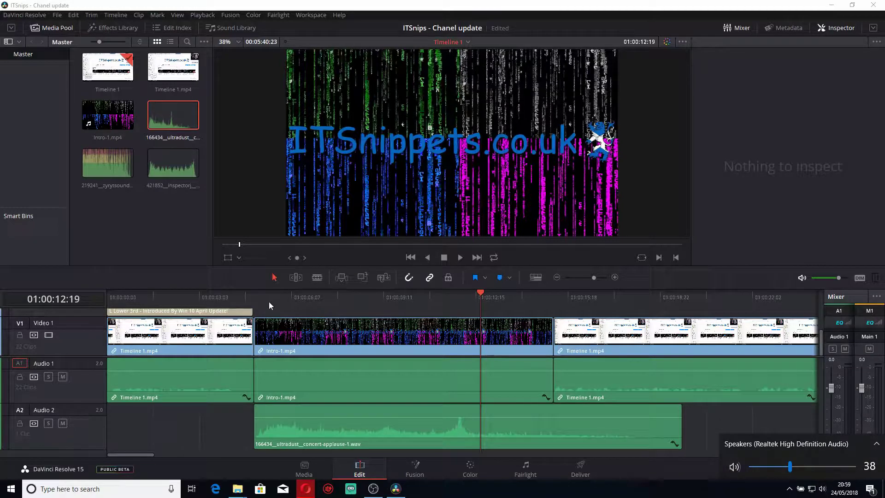
{"action": "left_click", "coordinate": [255, 297]}
{"action": "key", "text": "space"}
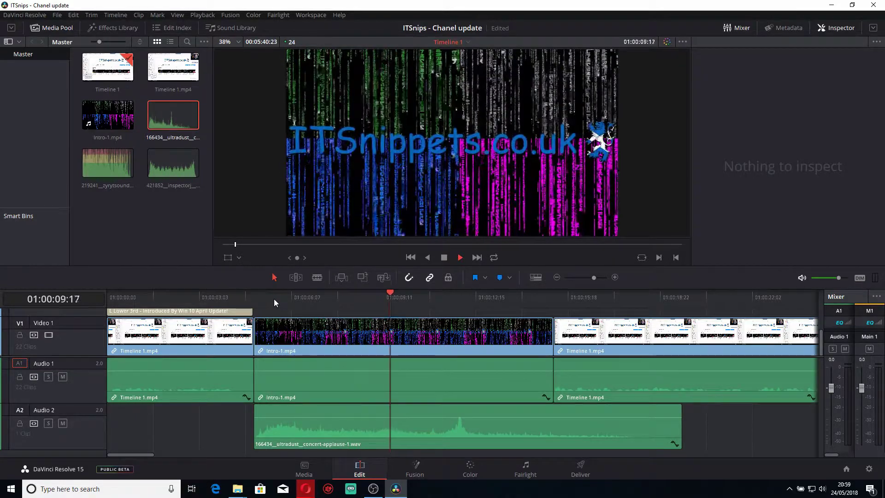
{"action": "key", "text": "space"}
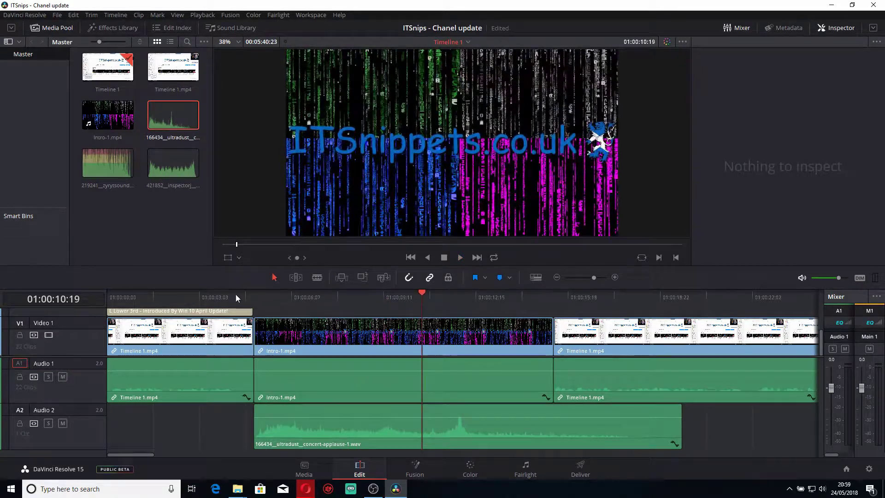
Set the speaker configuration to Use System Setting in the Video and Audio I/O preferences and save them.
{"action": "left_click", "coordinate": [25, 15]}
{"action": "mouse_move", "coordinate": [57, 16]}
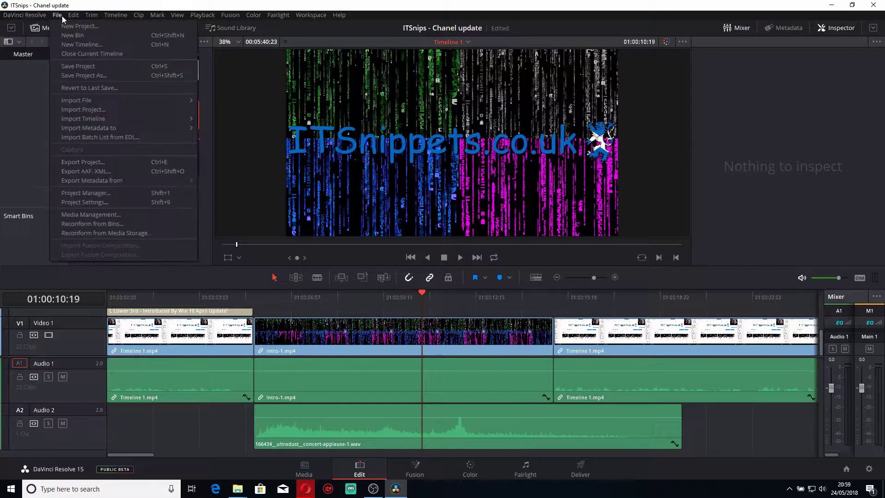
{"action": "mouse_move", "coordinate": [25, 15]}
{"action": "left_click", "coordinate": [34, 40]}
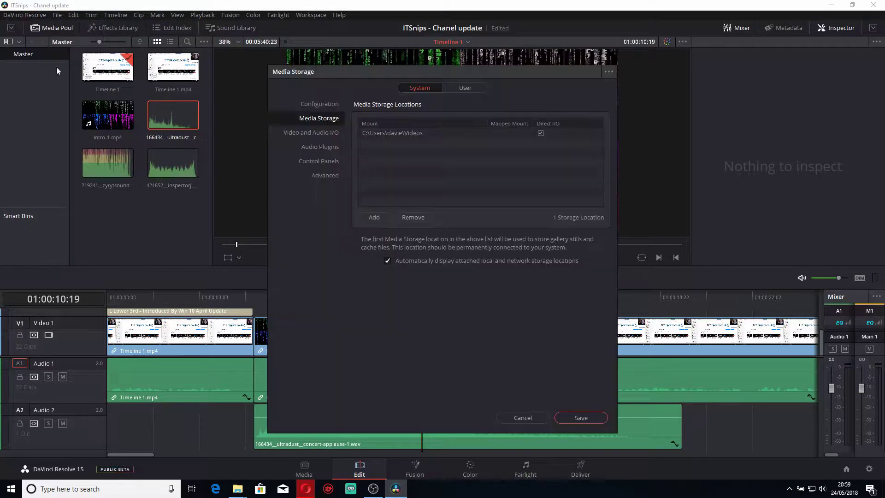
{"action": "left_click", "coordinate": [329, 133]}
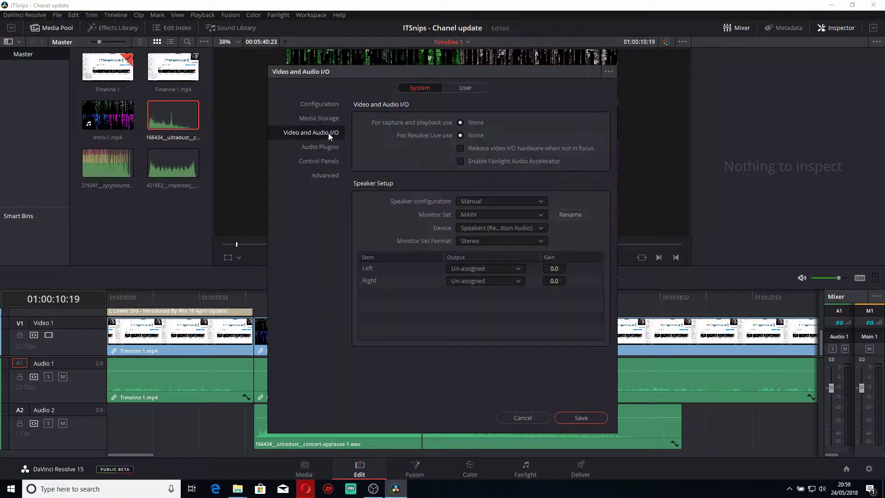
{"action": "left_click", "coordinate": [525, 201]}
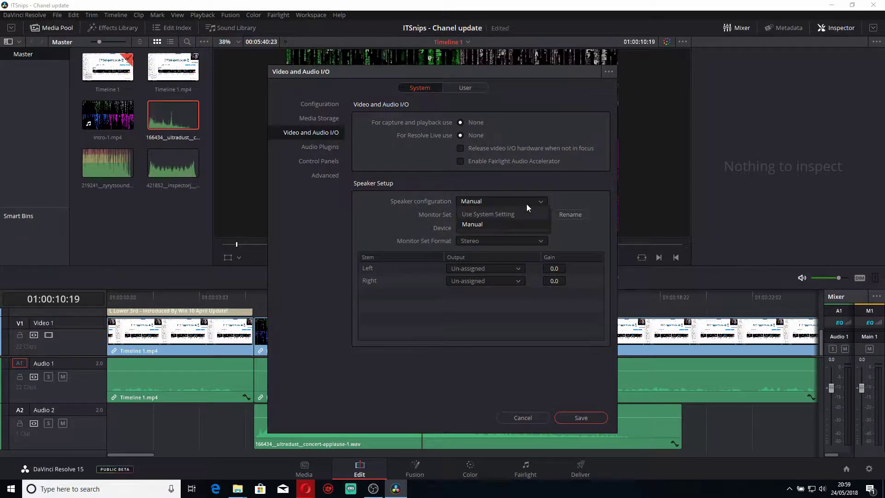
{"action": "left_click", "coordinate": [512, 215]}
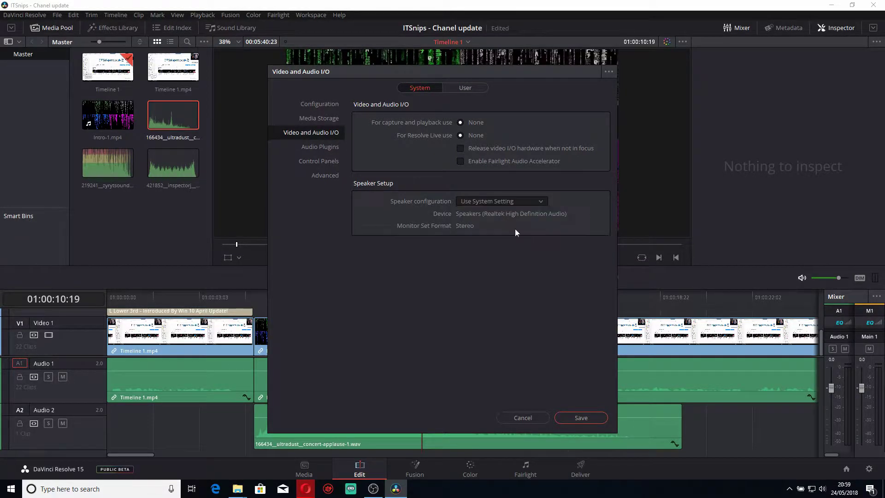
{"action": "left_click", "coordinate": [585, 417]}
Play the timeline from the start of Intro-1.mp4 to its end to test the sound with the new speaker configuration.
{"action": "left_click", "coordinate": [254, 293]}
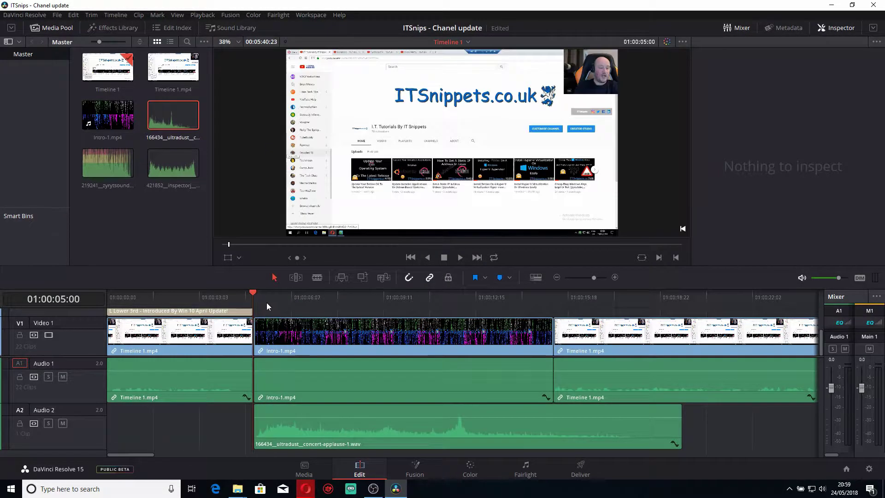
{"action": "key", "text": "space"}
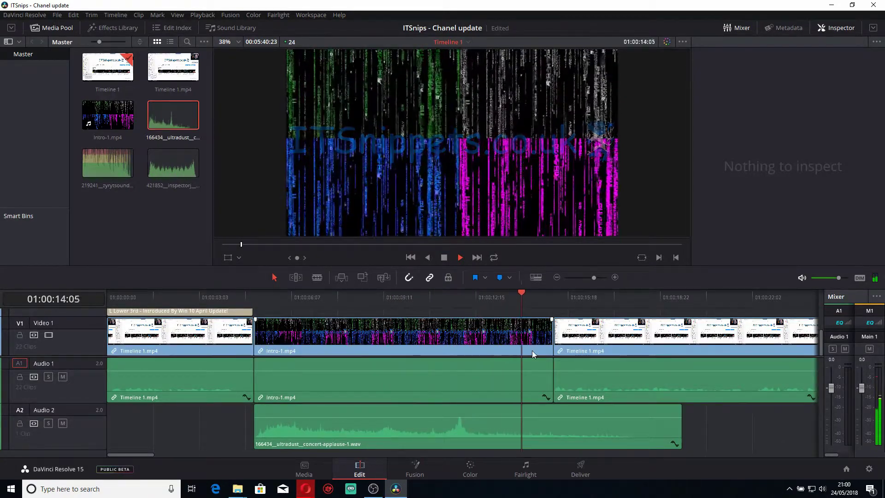
{"action": "key", "text": "space"}
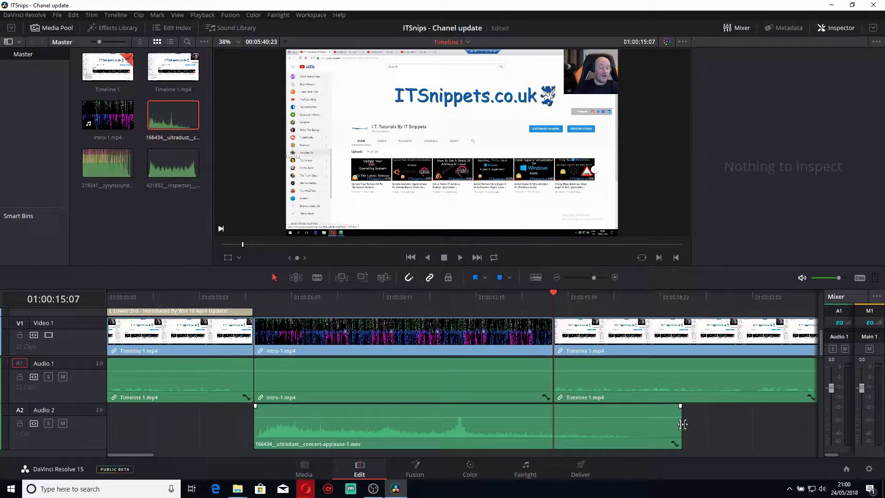
Trim the concert-applause clip's end to the end of Intro-1.mp4 and give the clip short, similar fades in and out.
{"action": "left_click_drag", "start_coordinate": [680, 428], "coordinate": [555, 435]}
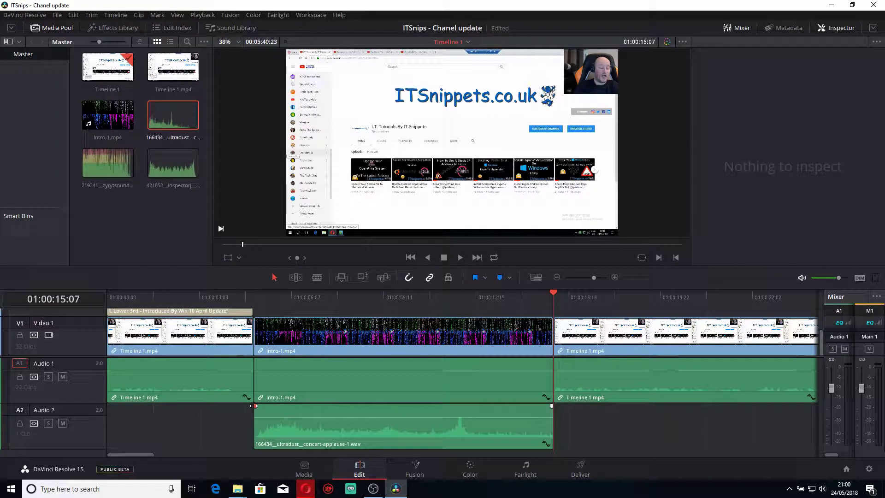
{"action": "left_click_drag", "start_coordinate": [256, 406], "coordinate": [286, 405]}
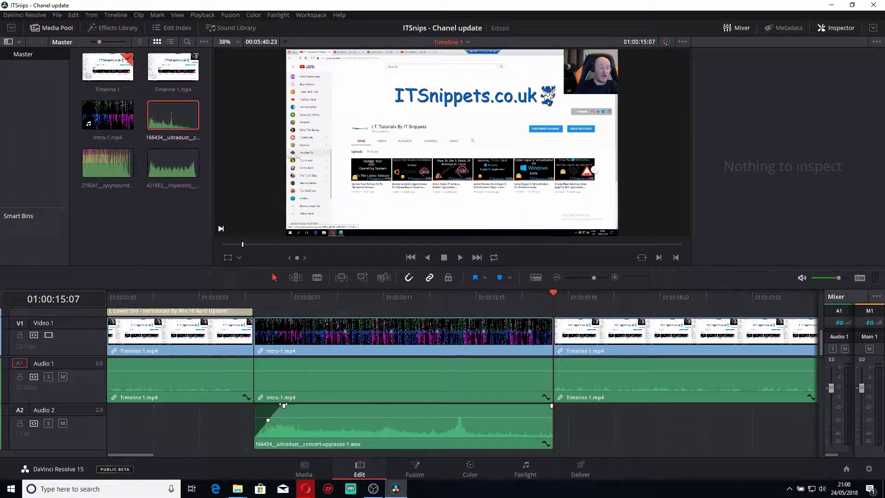
{"action": "mouse_move", "coordinate": [551, 406]}
{"action": "left_click_drag", "start_coordinate": [552, 406], "coordinate": [523, 407]}
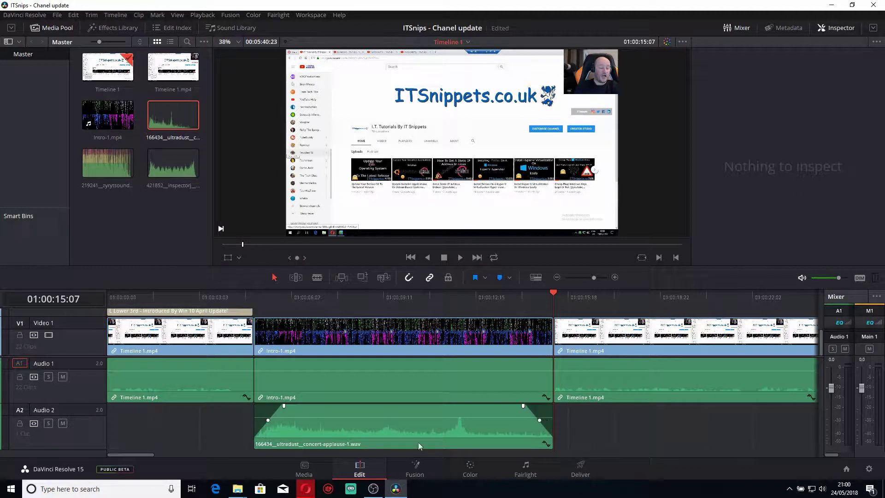
Play back the whole intro to hear the trimmed concert-applause clip with its fades.
{"action": "left_click", "coordinate": [251, 295]}
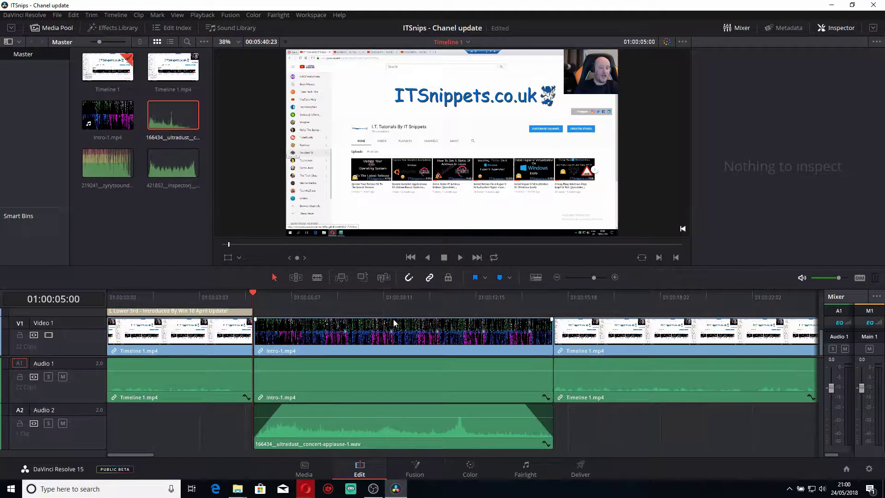
{"action": "key", "text": "space"}
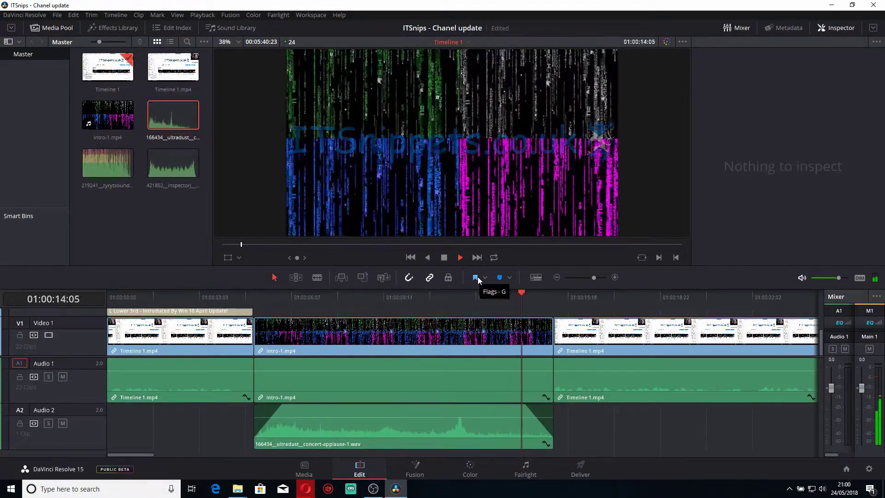
{"action": "key", "text": "space"}
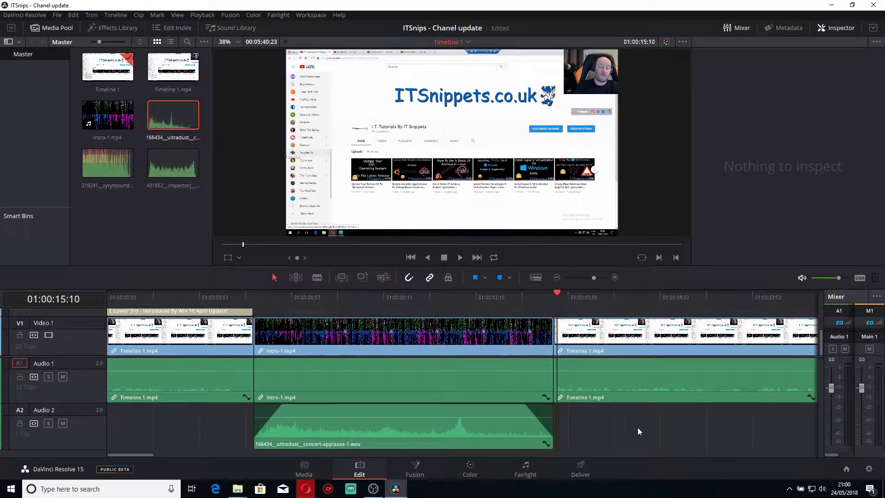
Add another stereo audio track to the timeline.
{"action": "mouse_move", "coordinate": [511, 416]}
{"action": "right_click", "coordinate": [79, 442]}
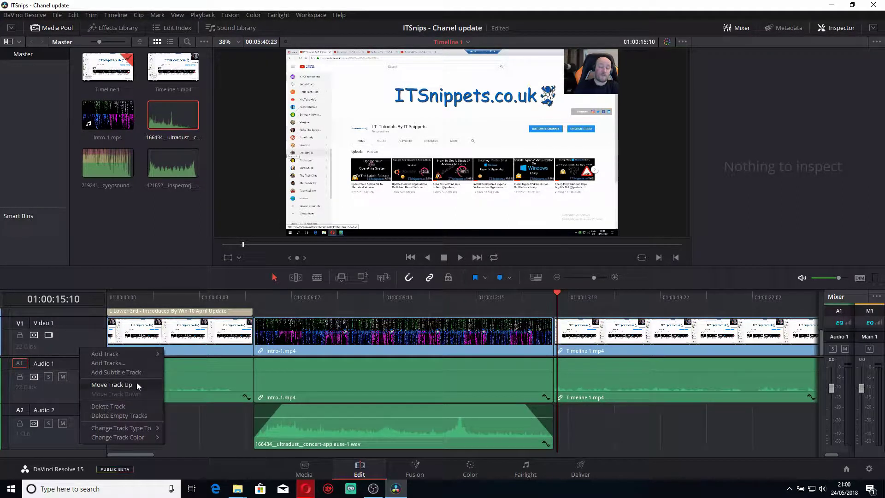
{"action": "mouse_move", "coordinate": [137, 358]}
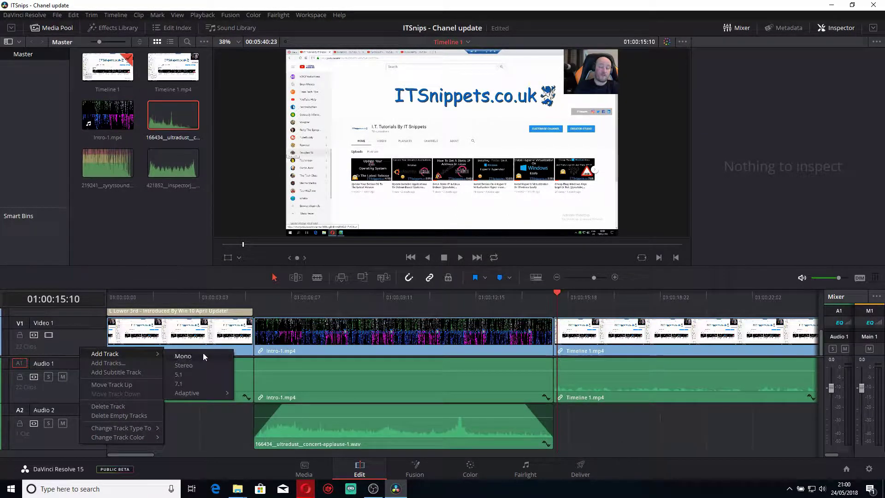
{"action": "left_click", "coordinate": [204, 365]}
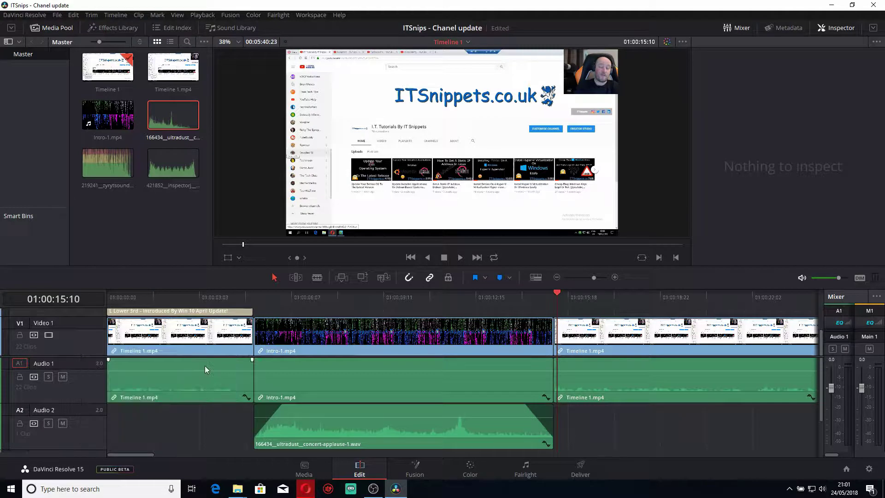
Place the crowd-screaming clip on Audio 3 with its start aligned to the beginning of Intro-1.mp4.
{"action": "scroll", "coordinate": [213, 414], "scroll_direction": "down", "scroll_amount": 2}
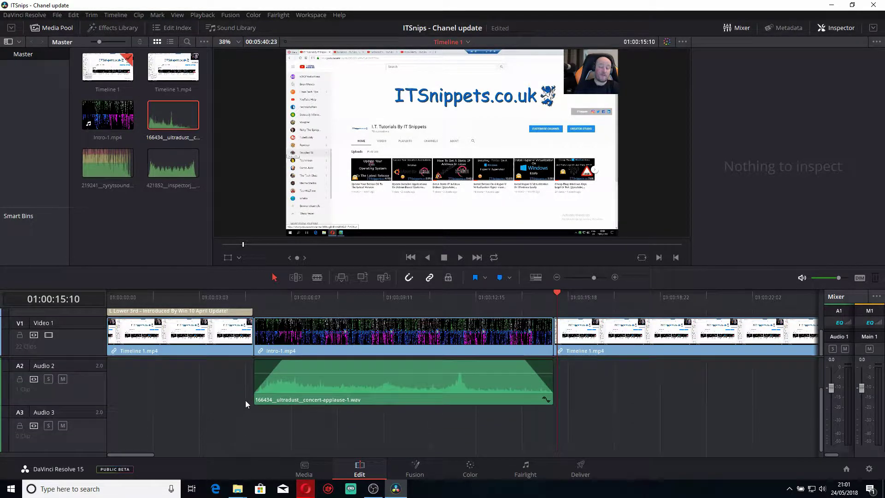
{"action": "left_click_drag", "start_coordinate": [173, 166], "coordinate": [141, 408]}
{"action": "left_click_drag", "start_coordinate": [135, 410], "coordinate": [254, 429]}
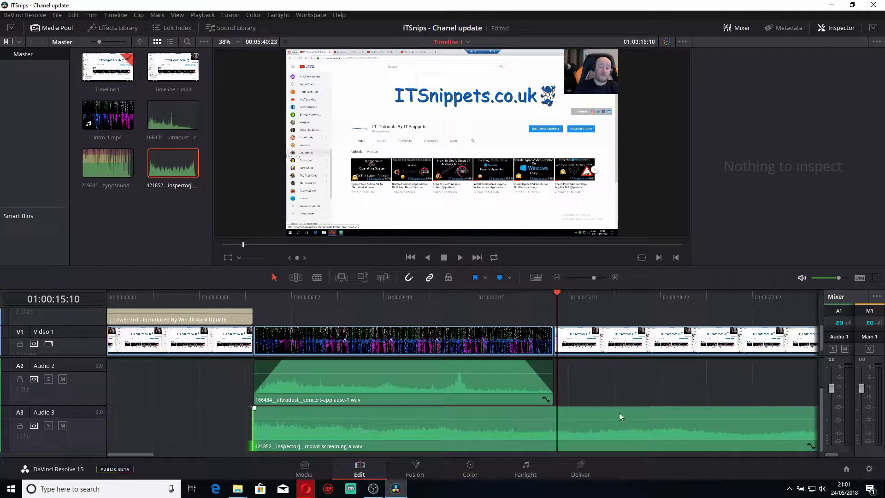
Play the first seconds of the intro to hear the crowd-screaming clip's level in the mix.
{"action": "left_click", "coordinate": [252, 295]}
{"action": "key", "text": "space"}
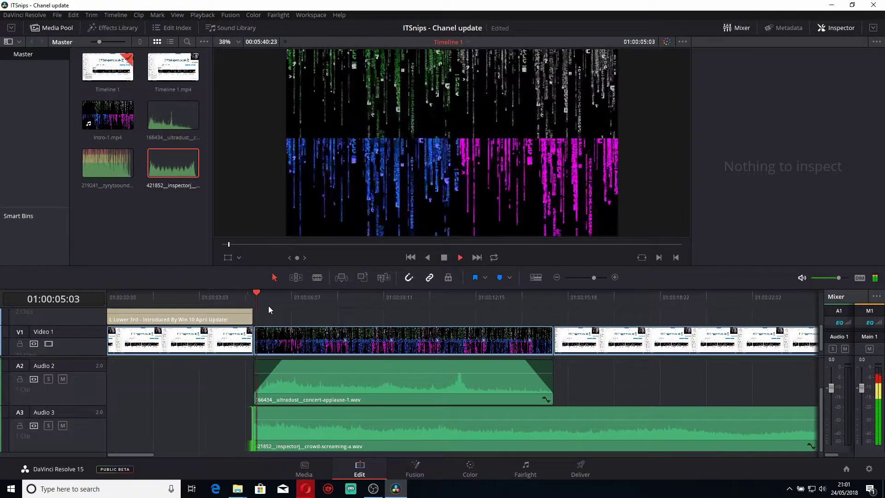
{"action": "mouse_move", "coordinate": [506, 369]}
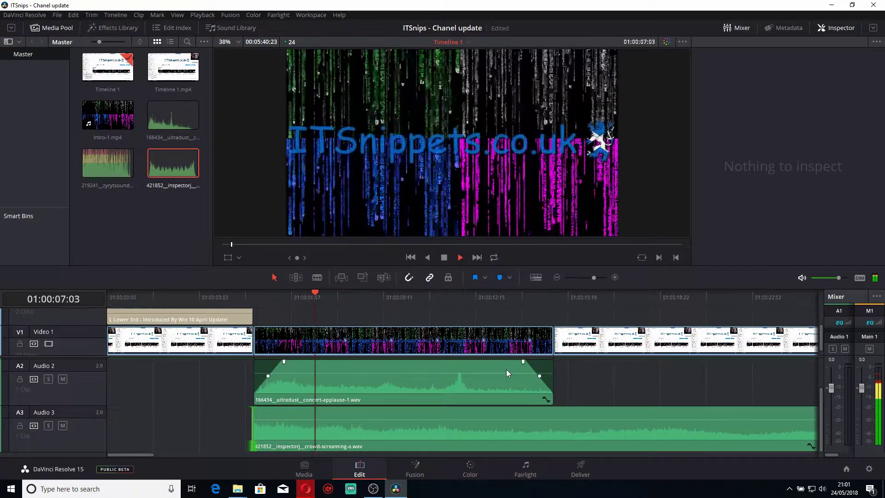
{"action": "key", "text": "space"}
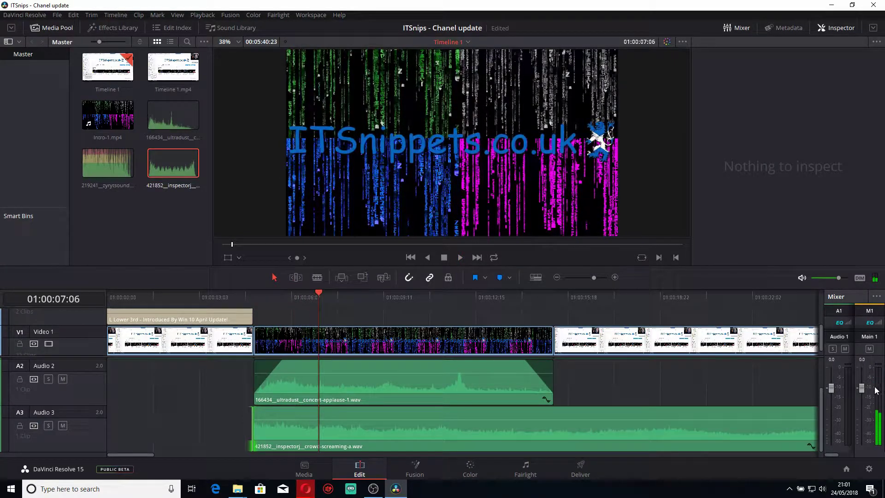
Lower the volume of the crowd-screaming clip on Audio 3 slightly.
{"action": "mouse_move", "coordinate": [463, 443]}
{"action": "left_click_drag", "start_coordinate": [310, 418], "coordinate": [314, 421]}
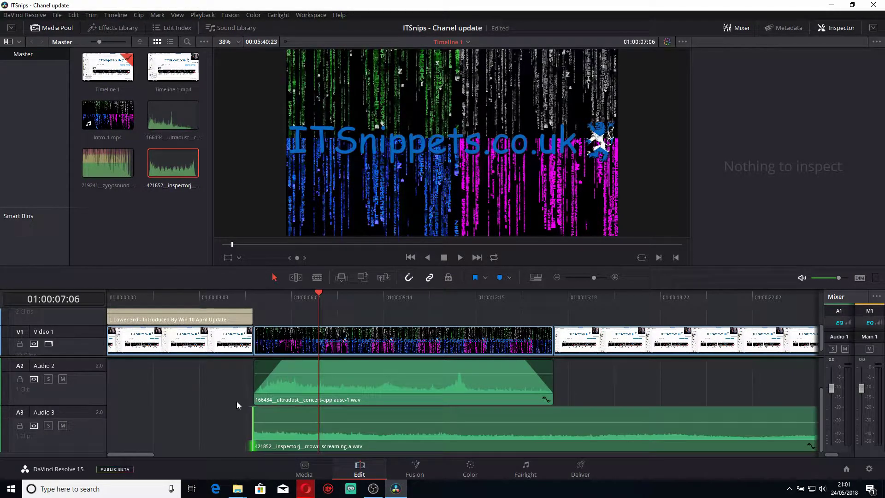
{"action": "left_click_drag", "start_coordinate": [289, 422], "coordinate": [275, 420]}
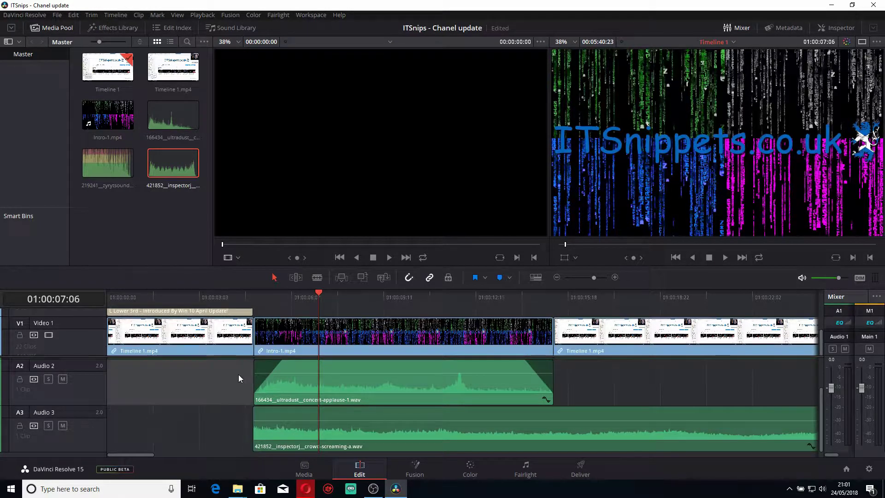
Play back the whole intro to hear the quieter crowd-screaming clip under it.
{"action": "left_click", "coordinate": [248, 296]}
{"action": "key", "text": "space"}
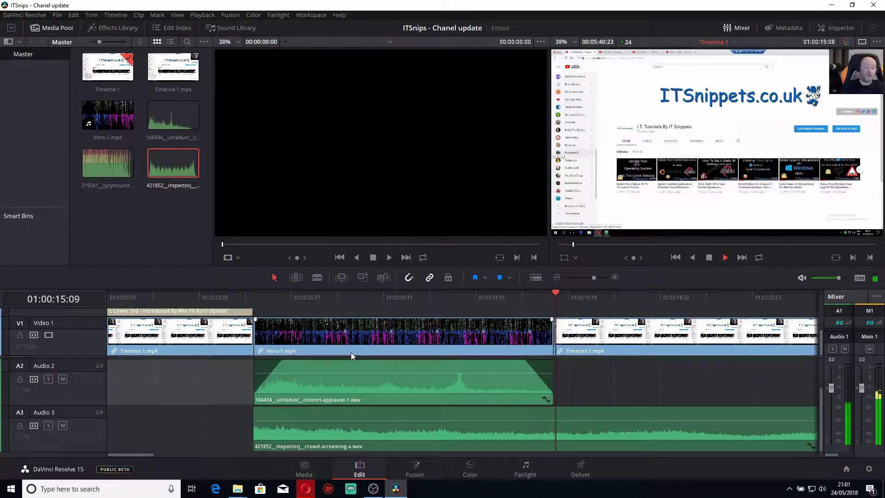
{"action": "key", "text": "space"}
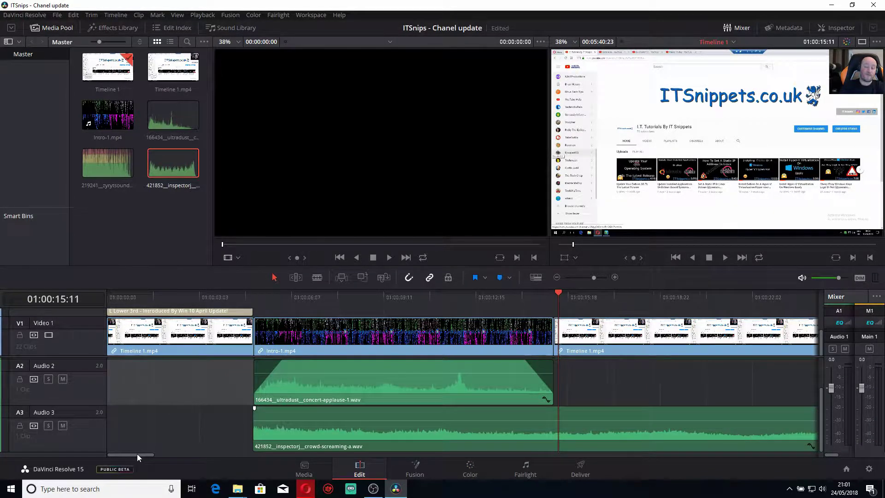
Trim the end of the Audio 3 crowd-screaming clip back to 01:00:15:11, just past the end of Intro-1.mp4.
{"action": "left_click_drag", "start_coordinate": [137, 454], "coordinate": [262, 461]}
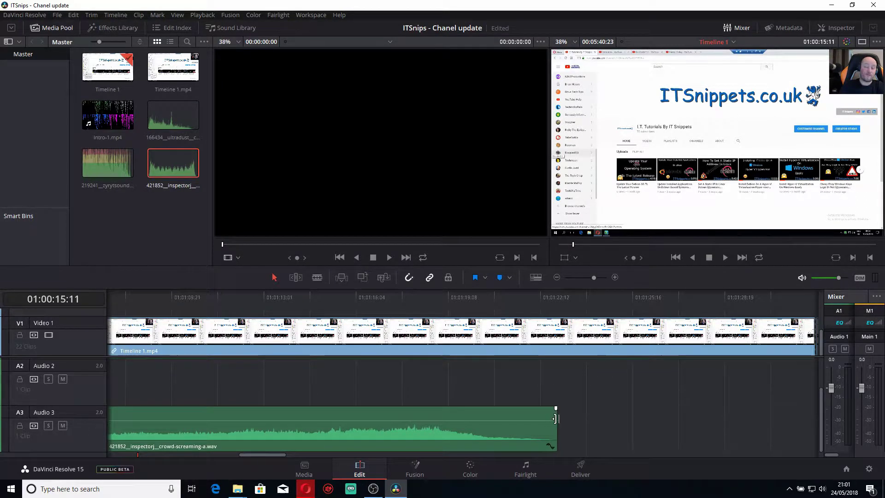
{"action": "left_click_drag", "start_coordinate": [555, 418], "coordinate": [170, 418]}
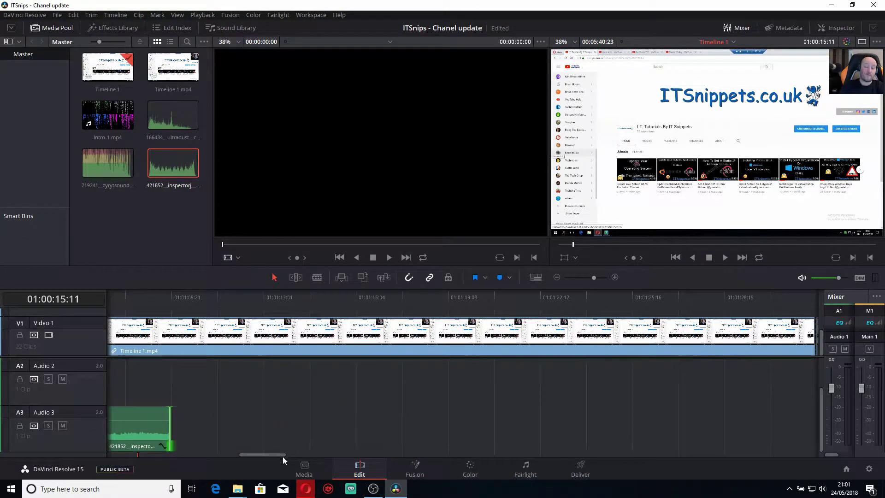
{"action": "left_click_drag", "start_coordinate": [283, 456], "coordinate": [255, 458]}
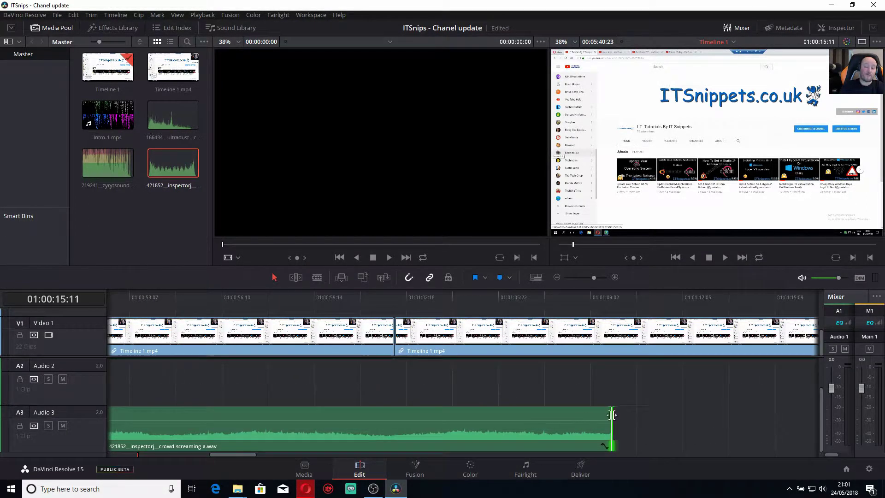
{"action": "left_click_drag", "start_coordinate": [612, 415], "coordinate": [128, 418]}
{"action": "left_click_drag", "start_coordinate": [234, 454], "coordinate": [184, 454]}
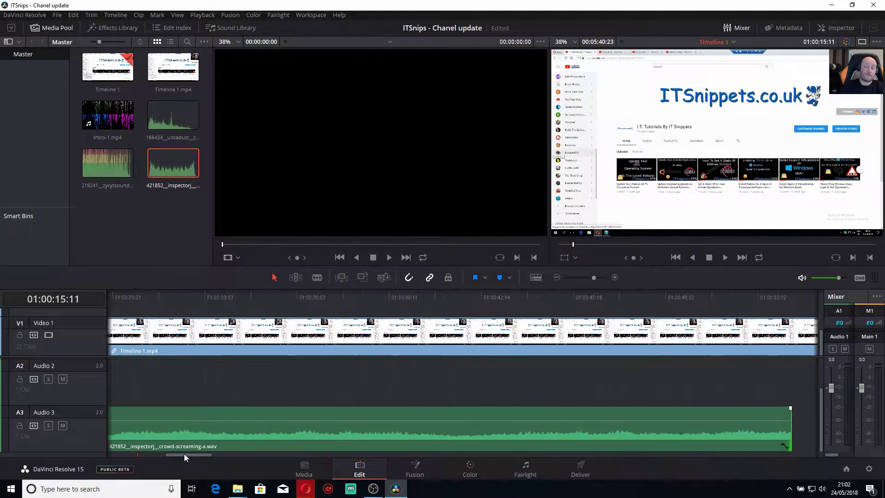
{"action": "left_click_drag", "start_coordinate": [791, 411], "coordinate": [153, 415]}
{"action": "left_click_drag", "start_coordinate": [195, 454], "coordinate": [160, 455]}
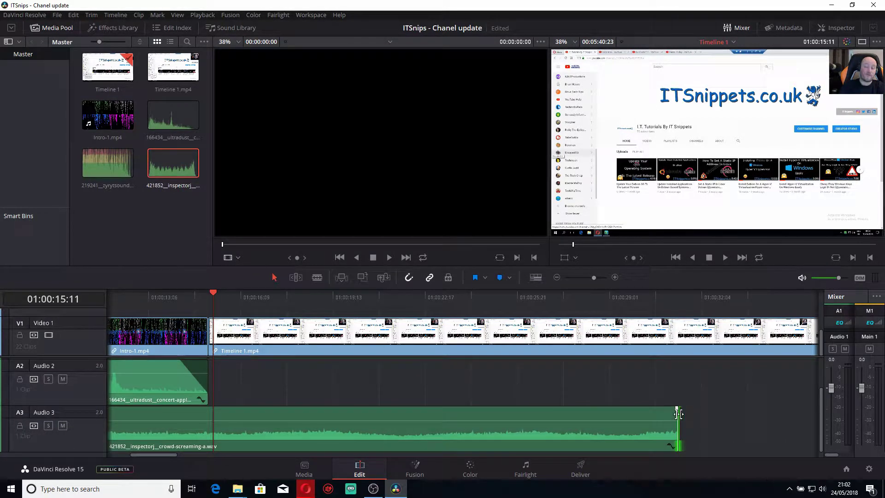
{"action": "left_click_drag", "start_coordinate": [677, 413], "coordinate": [213, 420]}
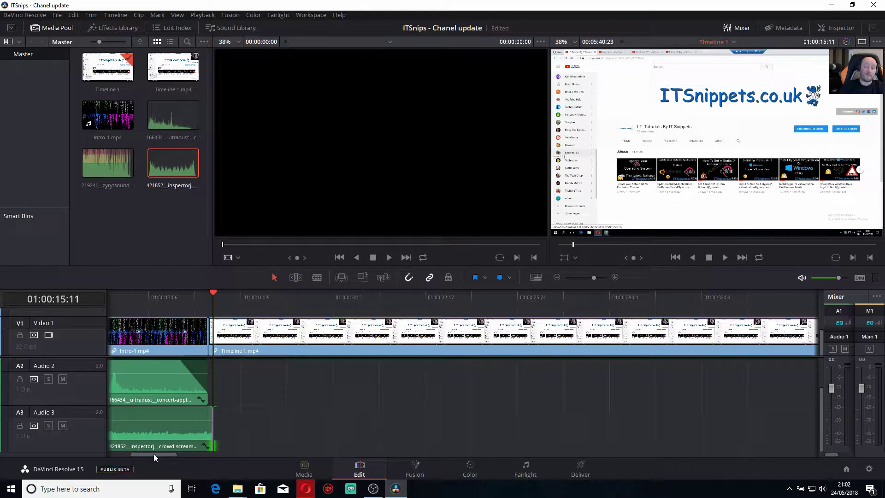
{"action": "left_click_drag", "start_coordinate": [156, 454], "coordinate": [131, 457]}
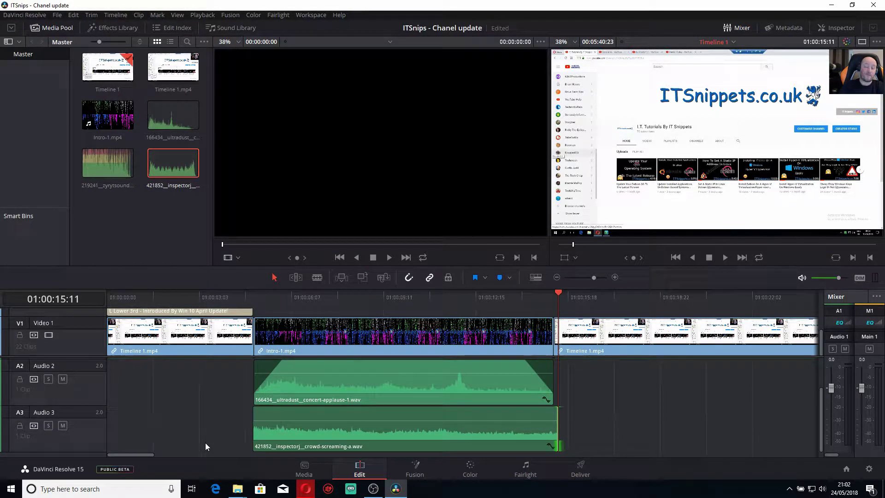
Add a stereo audio track and place a second crowd-screaming clip on Audio 4, starting shortly after the Audio 3 clip.
{"action": "mouse_move", "coordinate": [533, 406]}
{"action": "double_click", "coordinate": [173, 162]}
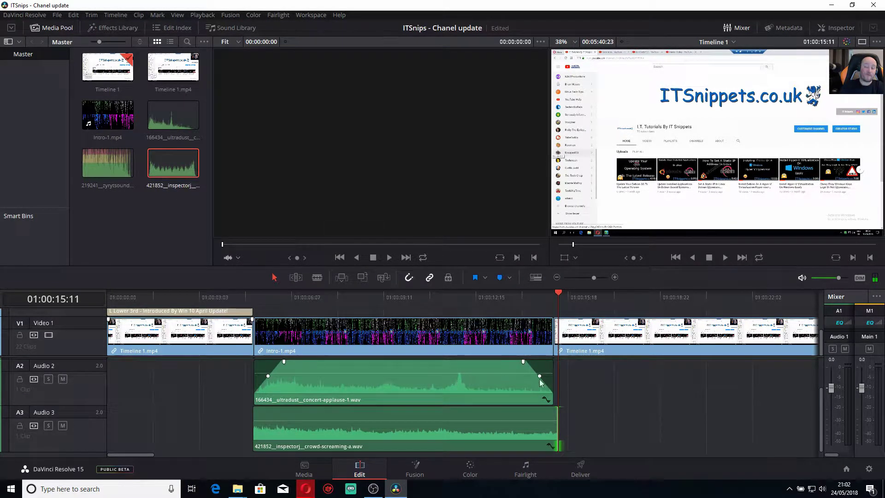
{"action": "right_click", "coordinate": [95, 436]}
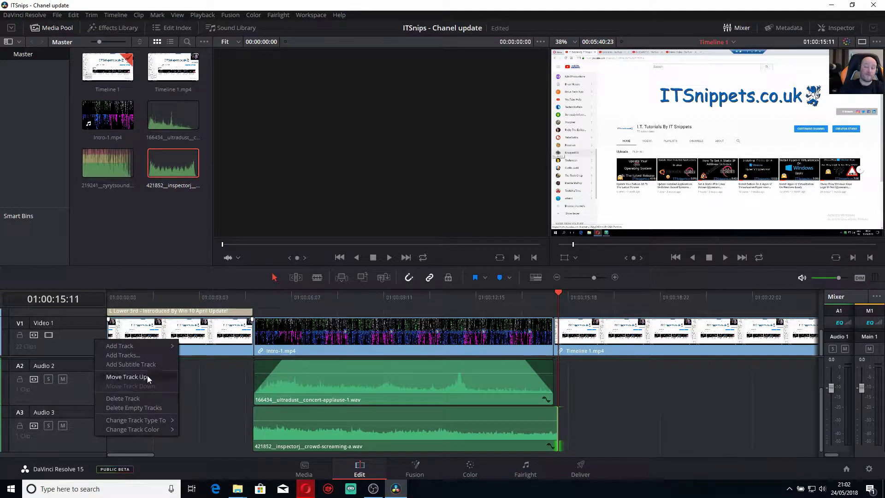
{"action": "mouse_move", "coordinate": [160, 345]}
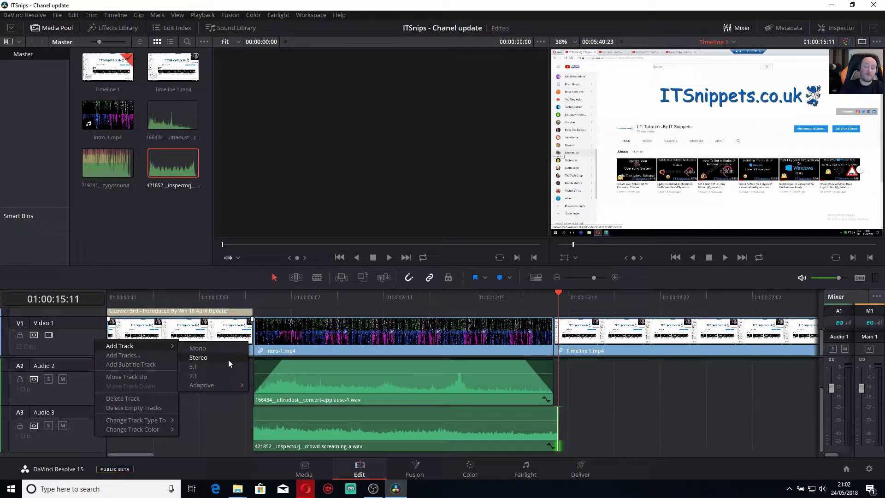
{"action": "left_click", "coordinate": [229, 359]}
{"action": "scroll", "coordinate": [212, 413], "scroll_direction": "down", "scroll_amount": 1}
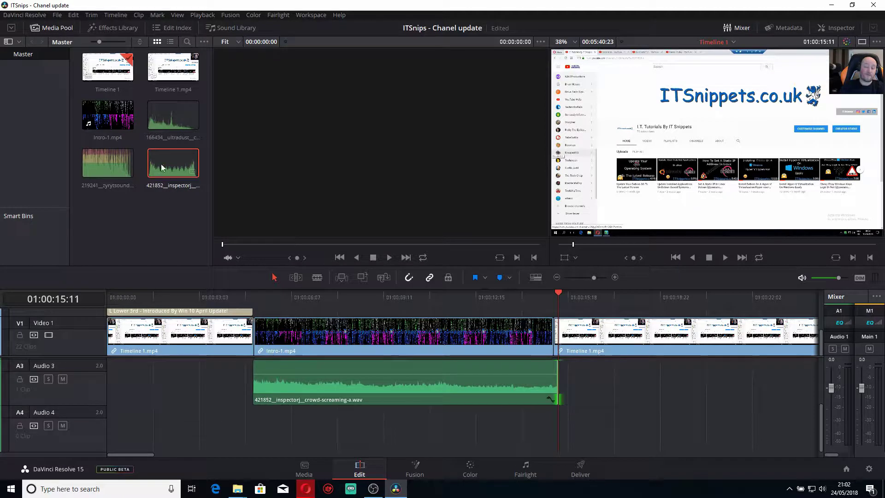
{"action": "left_click_drag", "start_coordinate": [159, 164], "coordinate": [325, 438]}
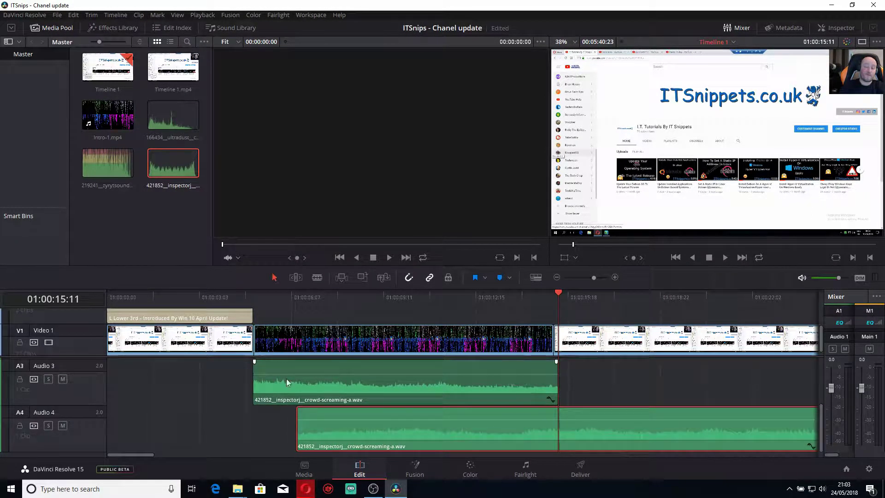
Trim the Audio 3 crowd-screaming clip at both ends so it sits slightly inside the start and end of Intro-1.mp4.
{"action": "left_click_drag", "start_coordinate": [254, 378], "coordinate": [275, 379]}
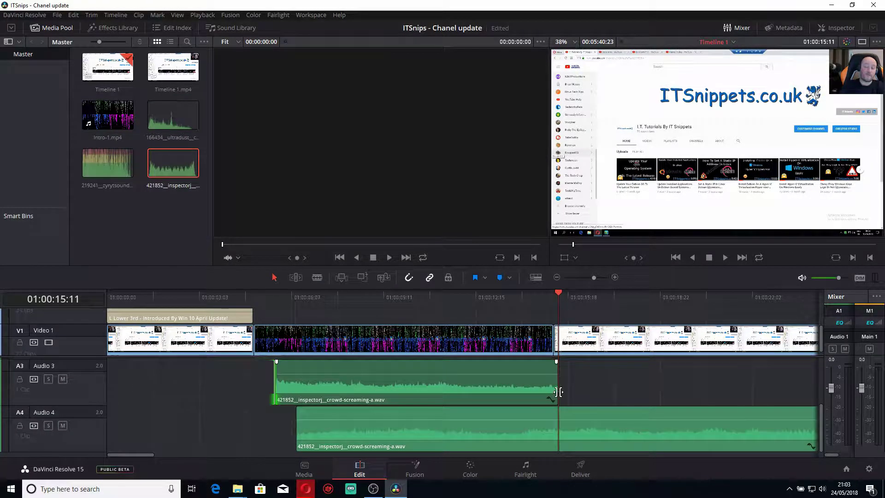
{"action": "left_click_drag", "start_coordinate": [558, 384], "coordinate": [534, 385]}
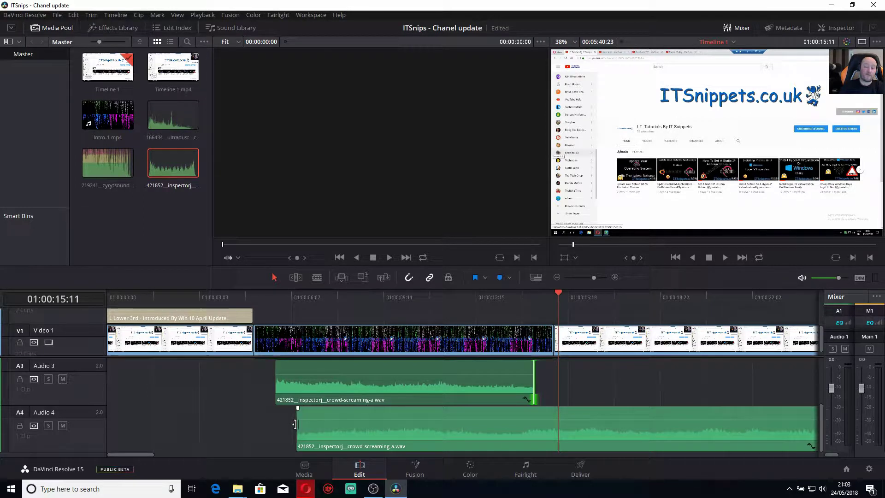
Trim the Audio 4 crowd-screaming clip to a later section of the recording, positioned to start after and end before the Audio 3 clip.
{"action": "left_click_drag", "start_coordinate": [293, 425], "coordinate": [708, 422]}
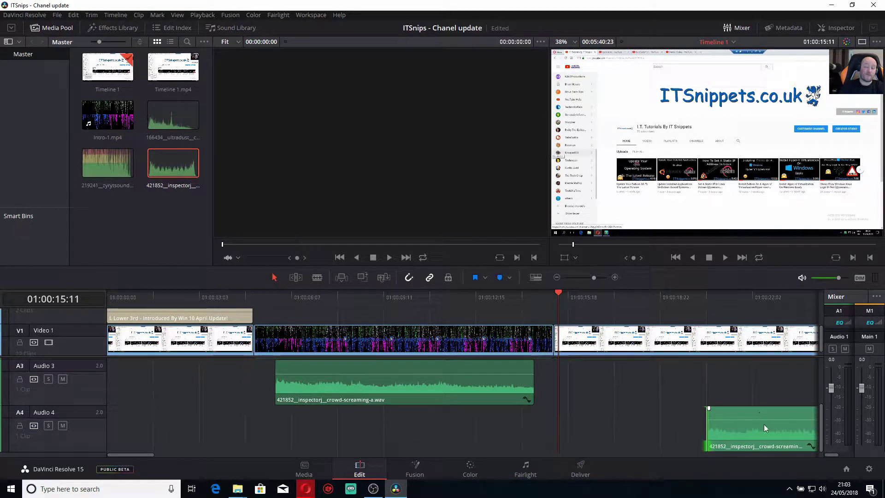
{"action": "left_click_drag", "start_coordinate": [763, 425], "coordinate": [352, 429]}
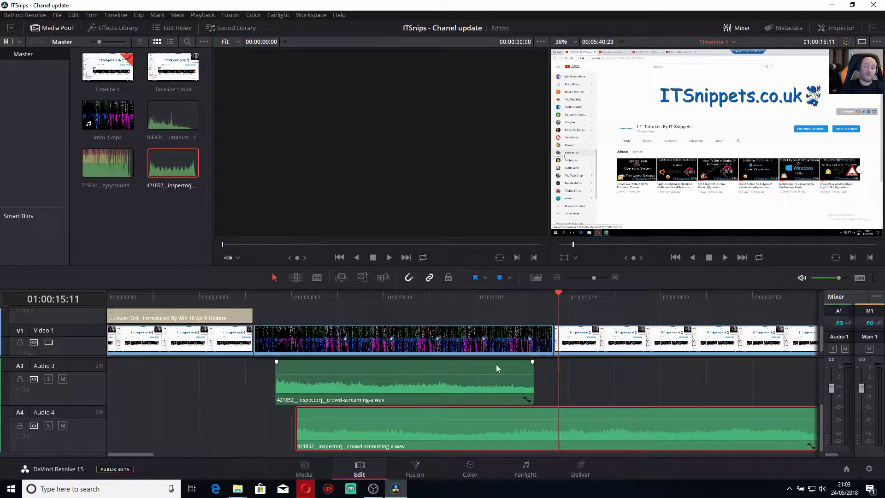
{"action": "left_click", "coordinate": [561, 276]}
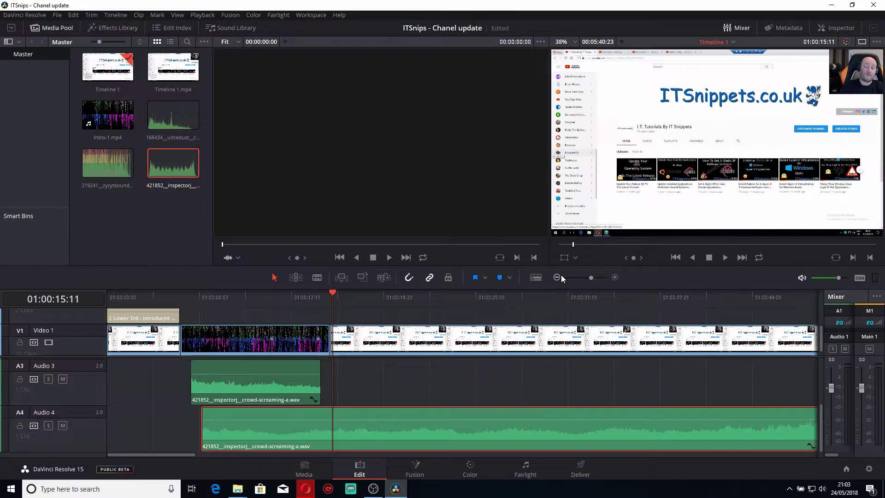
{"action": "left_click", "coordinate": [560, 275]}
{"action": "left_click_drag", "start_coordinate": [494, 425], "coordinate": [217, 425]}
{"action": "left_click", "coordinate": [615, 277]}
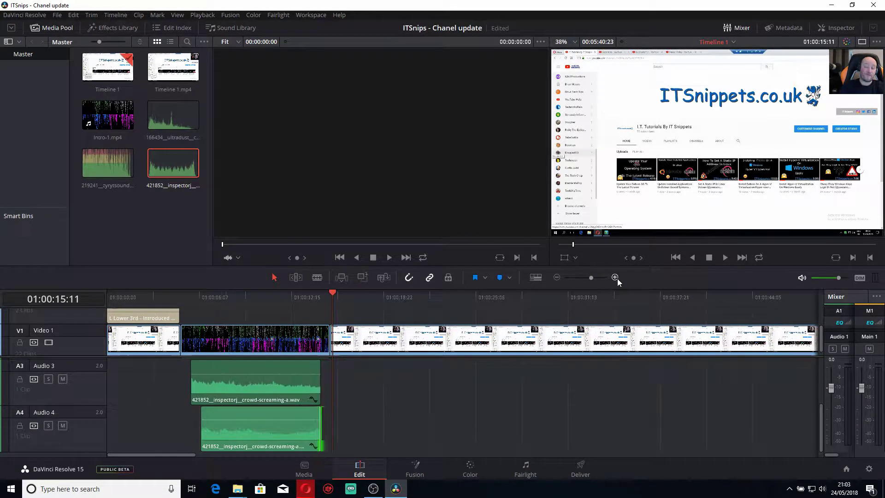
{"action": "left_click", "coordinate": [615, 277]}
{"action": "left_click", "coordinate": [615, 277]}
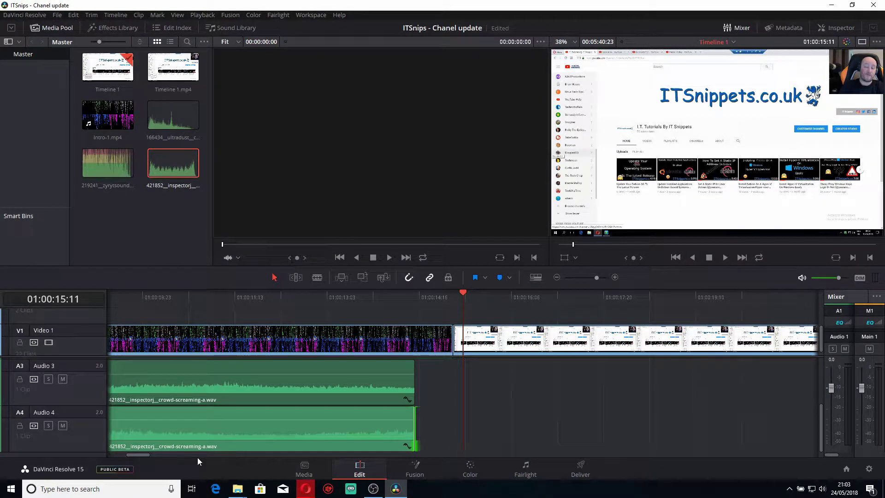
{"action": "left_click_drag", "start_coordinate": [137, 457], "coordinate": [129, 459]}
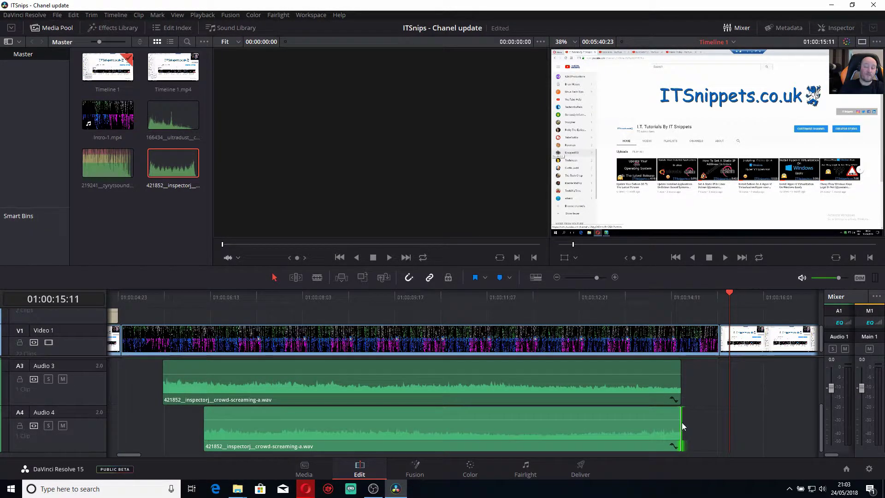
{"action": "left_click_drag", "start_coordinate": [683, 426], "coordinate": [629, 428]}
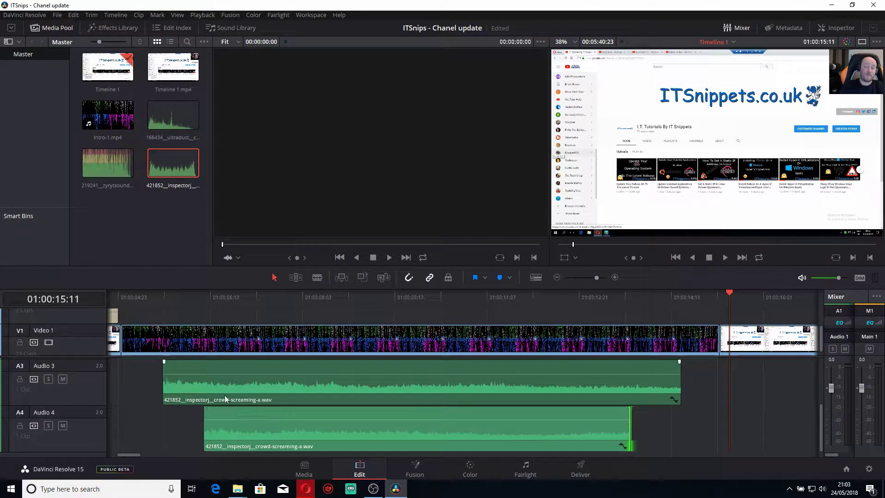
Lower the volume of the Audio 4 crowd-screaming clip slightly and move the playhead to the start of Intro-1.mp4.
{"action": "left_click", "coordinate": [556, 278]}
{"action": "left_click", "coordinate": [145, 298]}
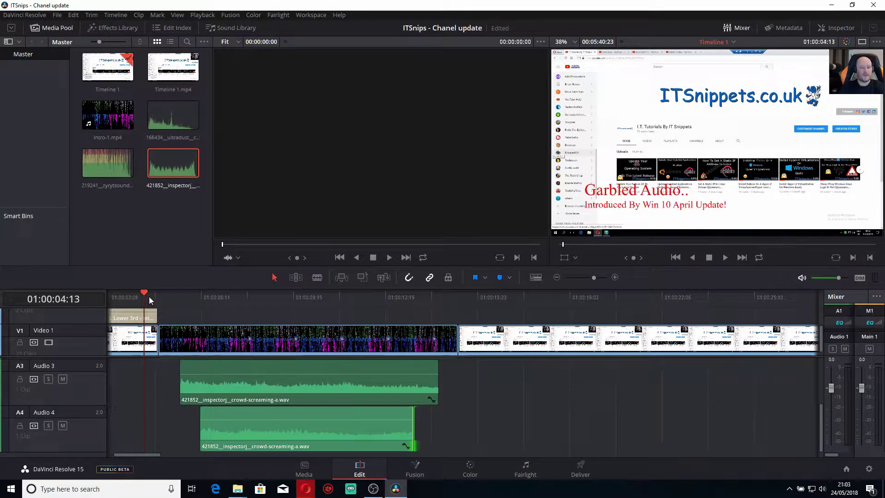
{"action": "scroll", "coordinate": [188, 390], "scroll_direction": "up", "scroll_amount": 2}
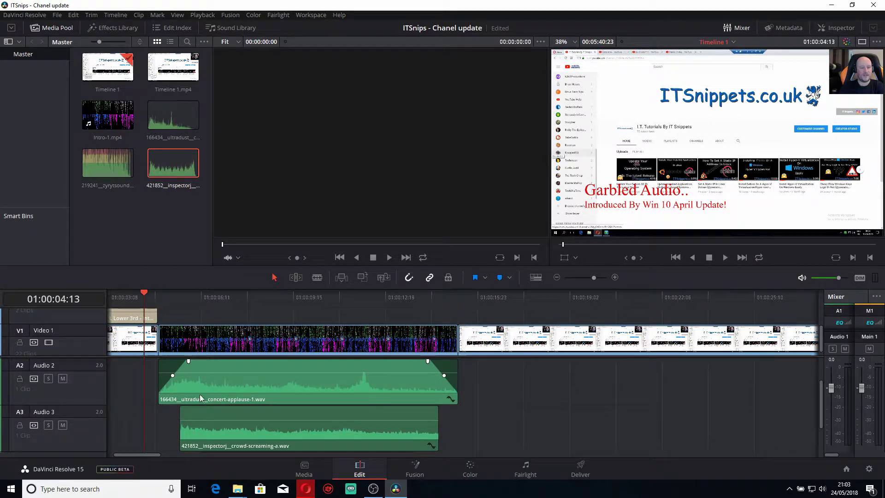
{"action": "scroll", "coordinate": [200, 410], "scroll_direction": "down", "scroll_amount": 1}
{"action": "scroll", "coordinate": [258, 437], "scroll_direction": "down", "scroll_amount": 1}
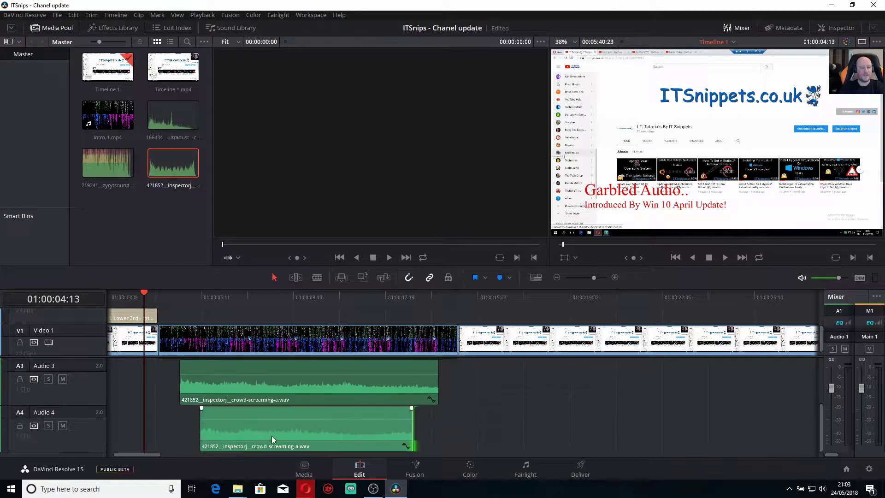
{"action": "left_click_drag", "start_coordinate": [244, 420], "coordinate": [242, 420]}
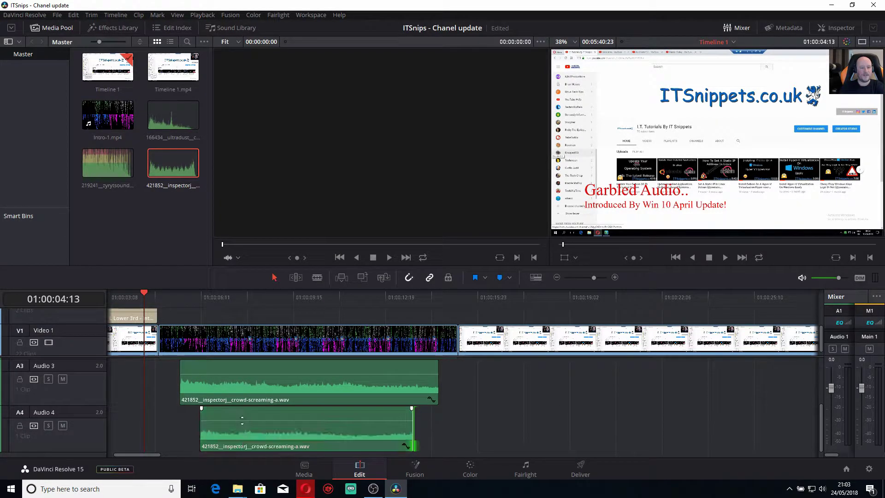
{"action": "left_click", "coordinate": [158, 294]}
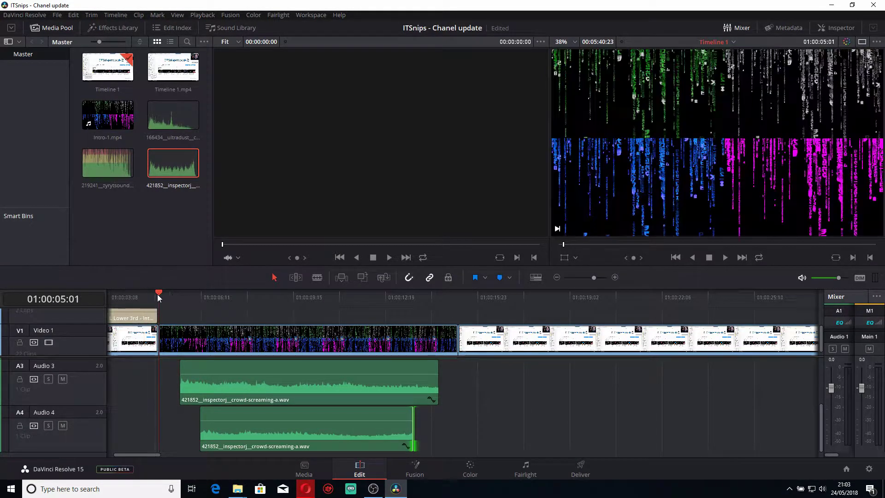
Play the opening of Intro-1.mp4 to hear how the layered crowd sounds come in.
{"action": "scroll", "coordinate": [223, 343], "scroll_direction": "down", "scroll_amount": 2}
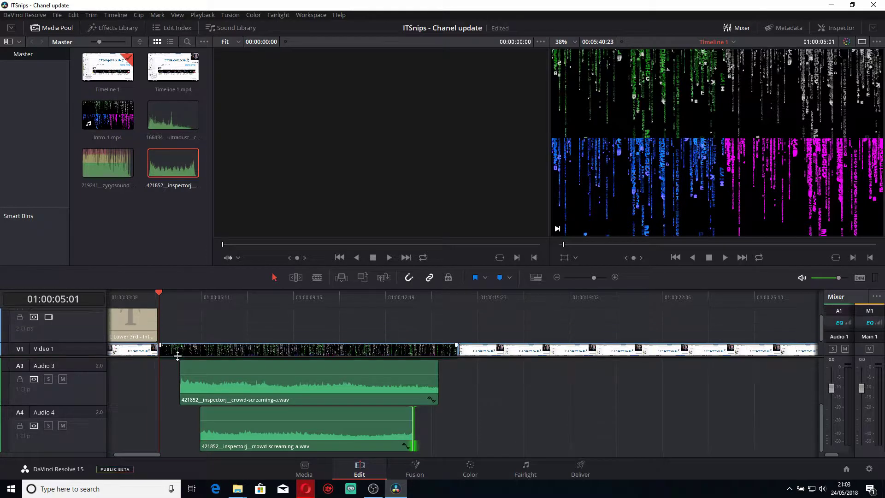
{"action": "key", "text": "space"}
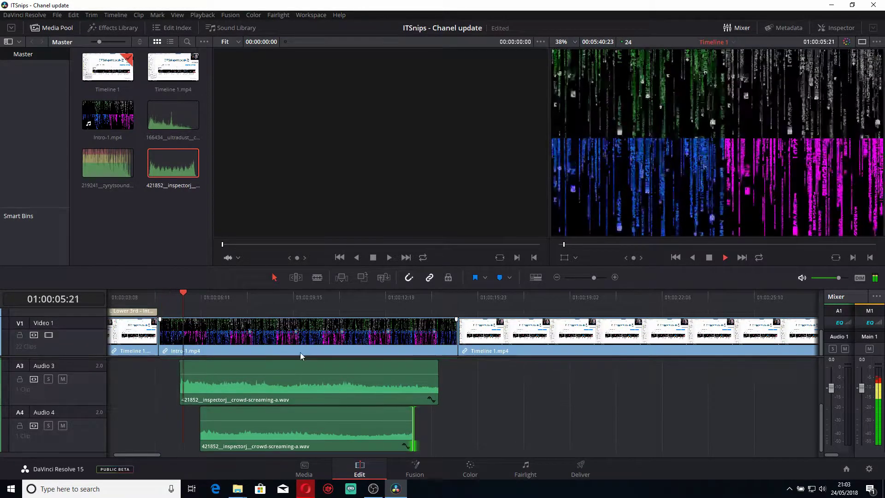
{"action": "key", "text": "space"}
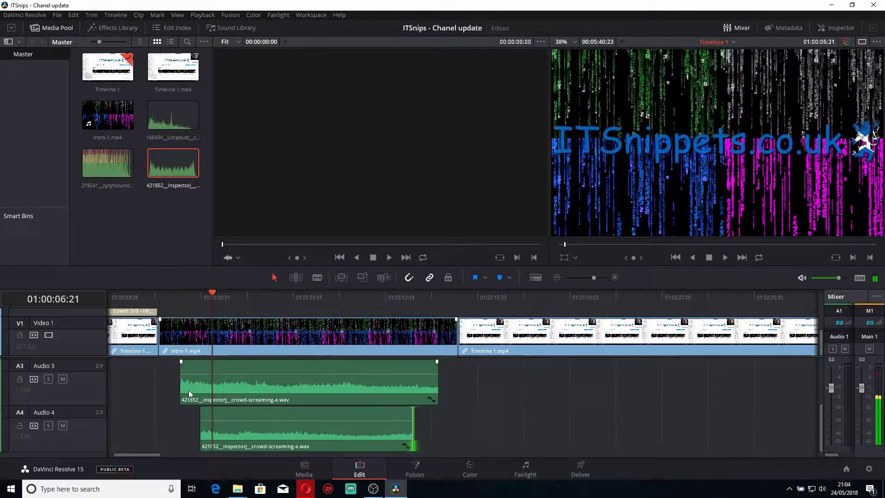
Add fade-ins and fade-outs to the Audio 3 and Audio 4 crowd-screaming clips, longer on Audio 4, and play from the start of Intro-1.mp4.
{"action": "left_click", "coordinate": [152, 386]}
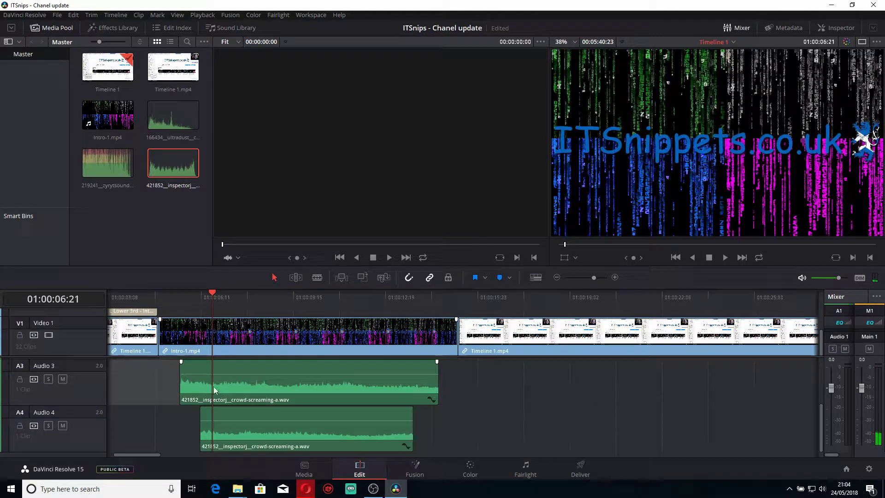
{"action": "left_click", "coordinate": [267, 364]}
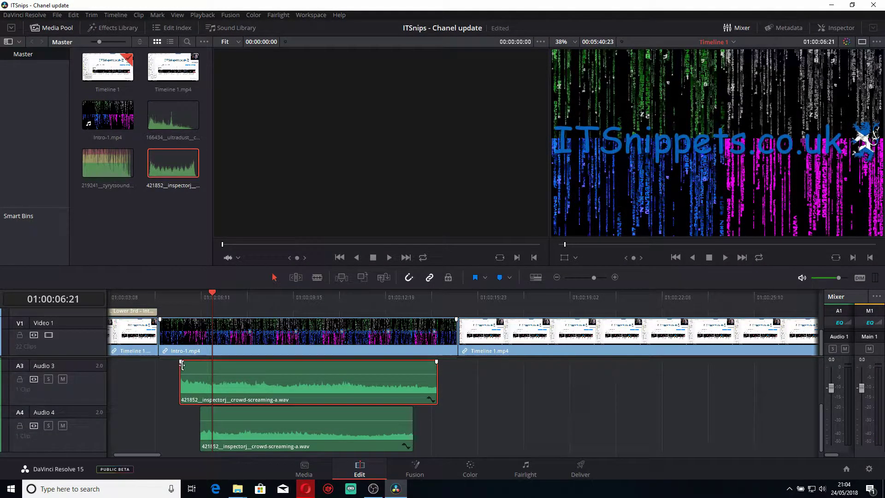
{"action": "left_click_drag", "start_coordinate": [183, 363], "coordinate": [204, 363]}
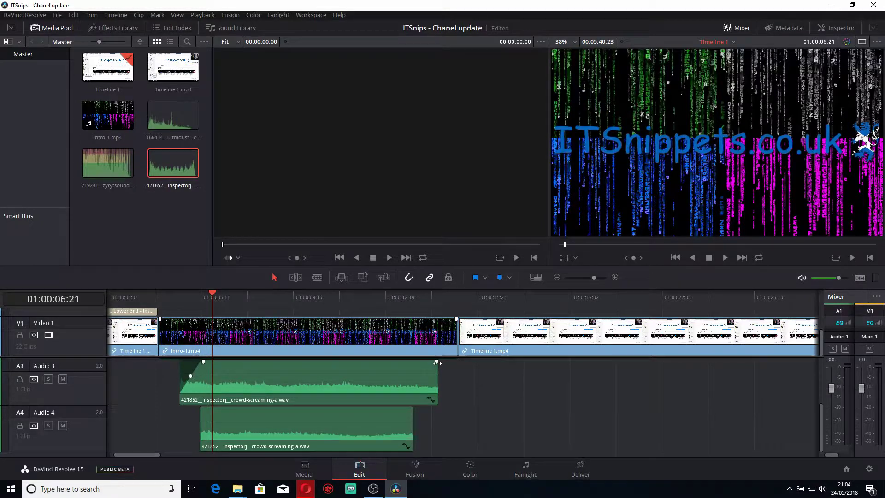
{"action": "left_click_drag", "start_coordinate": [437, 362], "coordinate": [420, 363]}
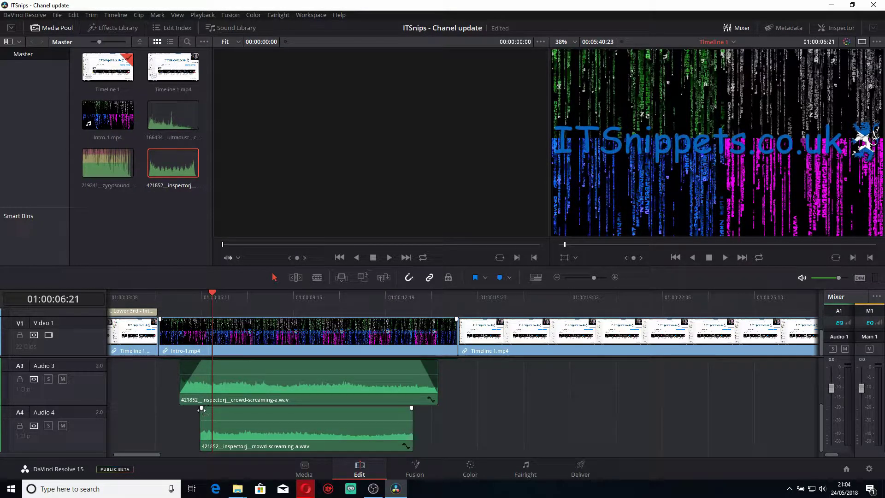
{"action": "left_click_drag", "start_coordinate": [203, 410], "coordinate": [238, 409]}
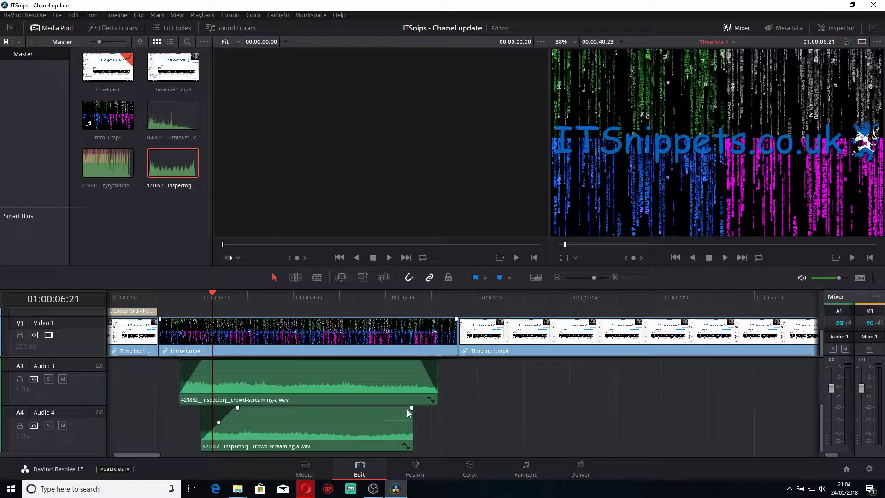
{"action": "left_click_drag", "start_coordinate": [411, 408], "coordinate": [376, 408]}
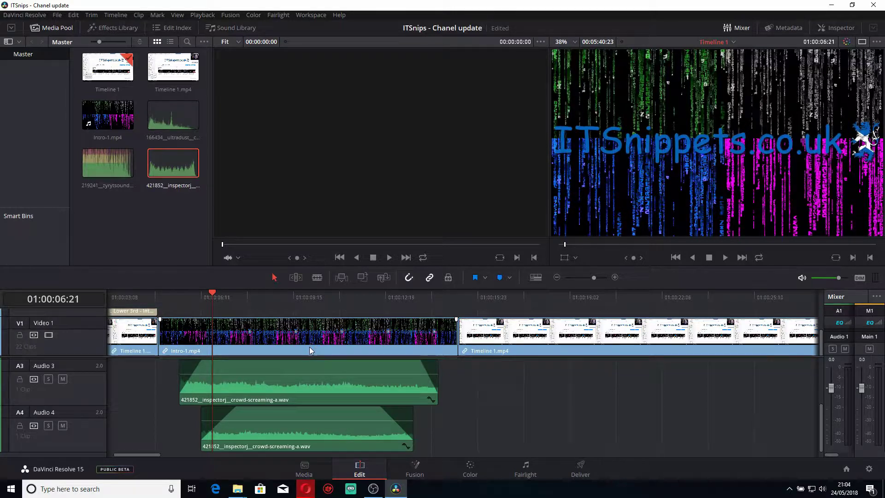
{"action": "left_click", "coordinate": [159, 304]}
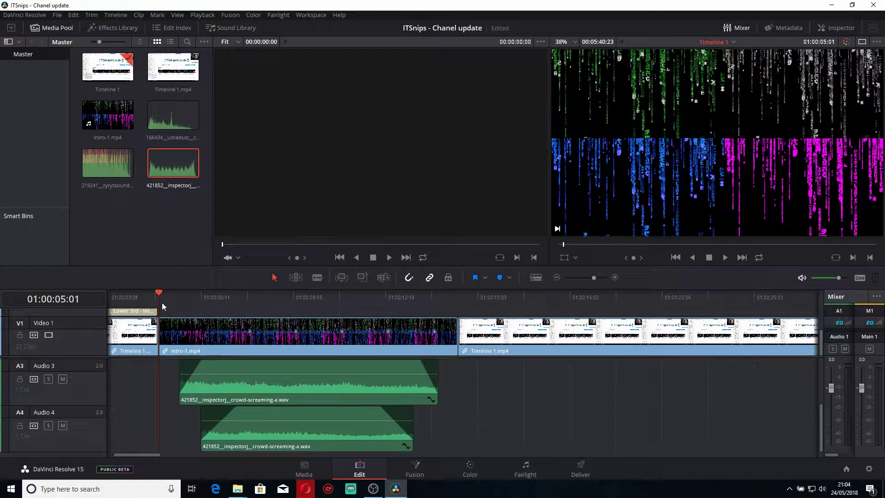
{"action": "key", "text": "space"}
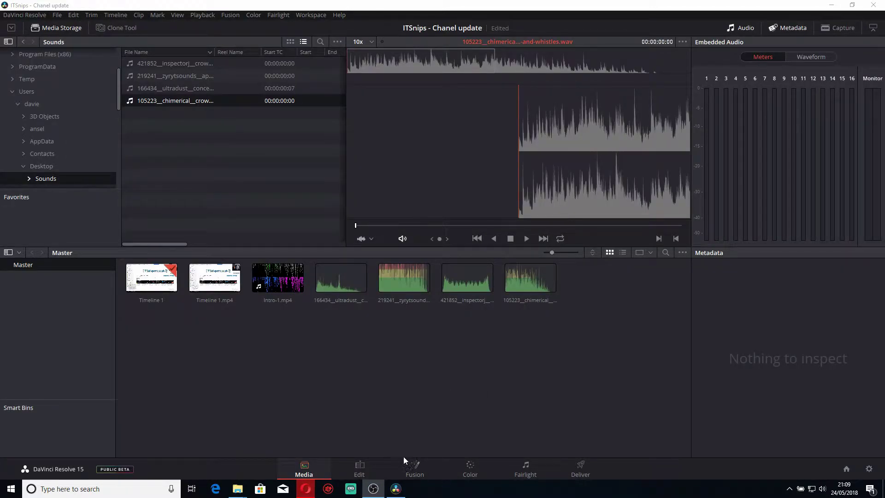
On the Edit page, add a stereo audio track and place the crowd-claps-and-whistles clip on Audio 5, starting slightly after Intro-1.mp4 begins.
{"action": "left_click", "coordinate": [361, 467]}
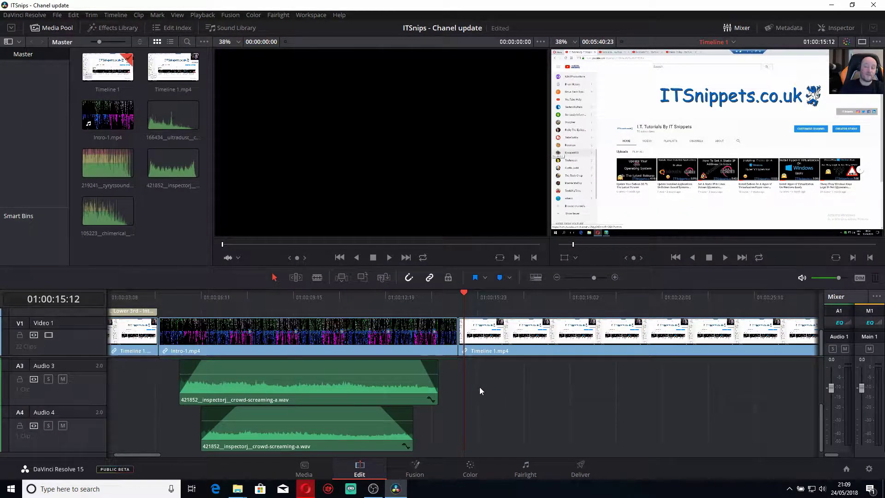
{"action": "right_click", "coordinate": [90, 430]}
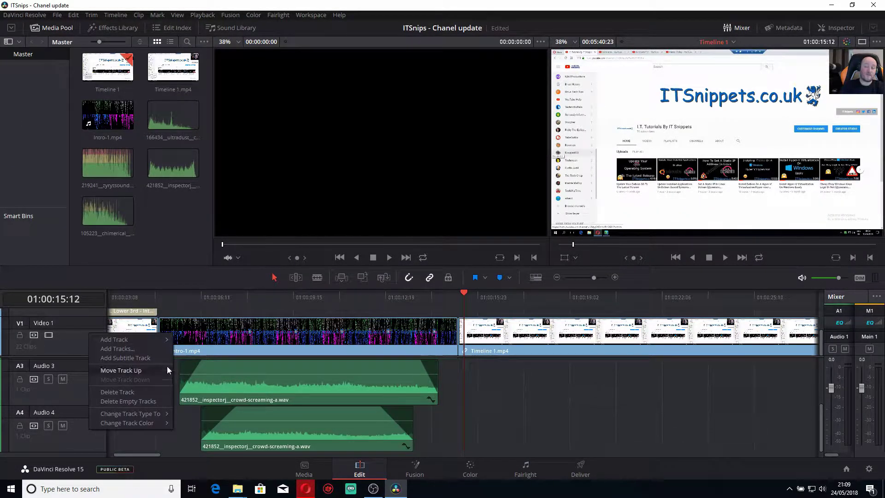
{"action": "mouse_move", "coordinate": [140, 339]}
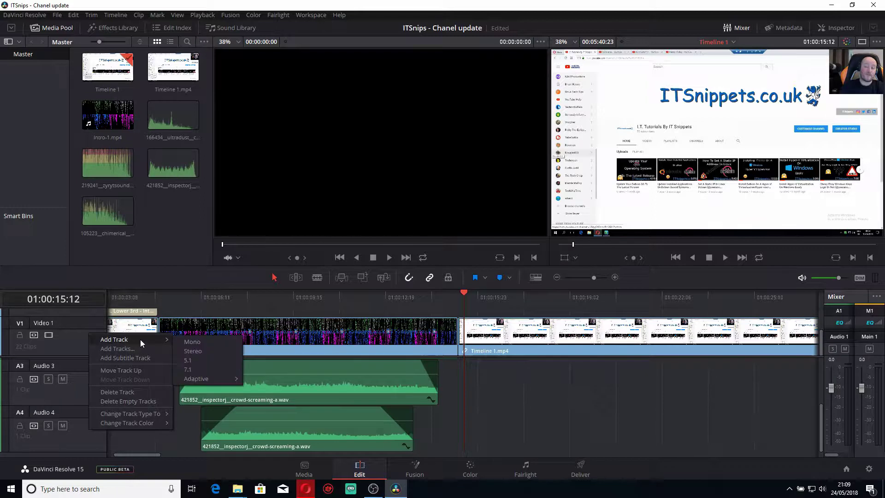
{"action": "left_click", "coordinate": [221, 348]}
{"action": "scroll", "coordinate": [171, 417], "scroll_direction": "down", "scroll_amount": 2}
{"action": "left_click", "coordinate": [105, 210]}
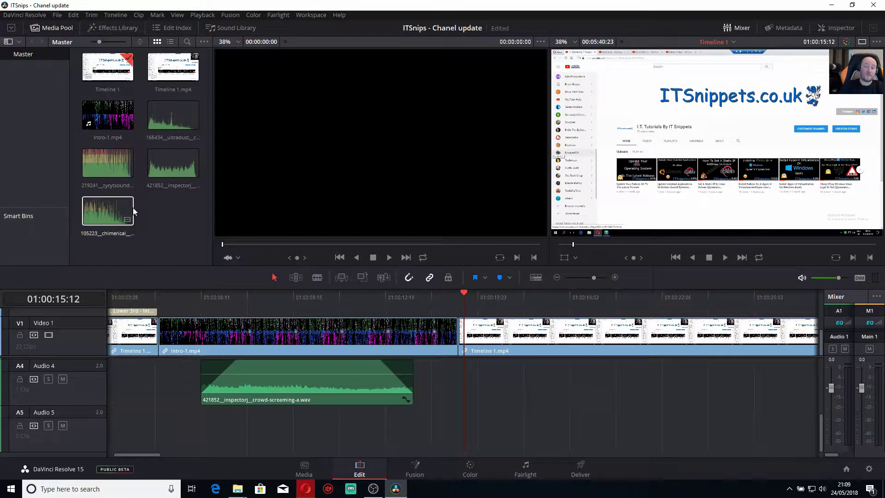
{"action": "left_click_drag", "start_coordinate": [105, 210], "coordinate": [173, 423]}
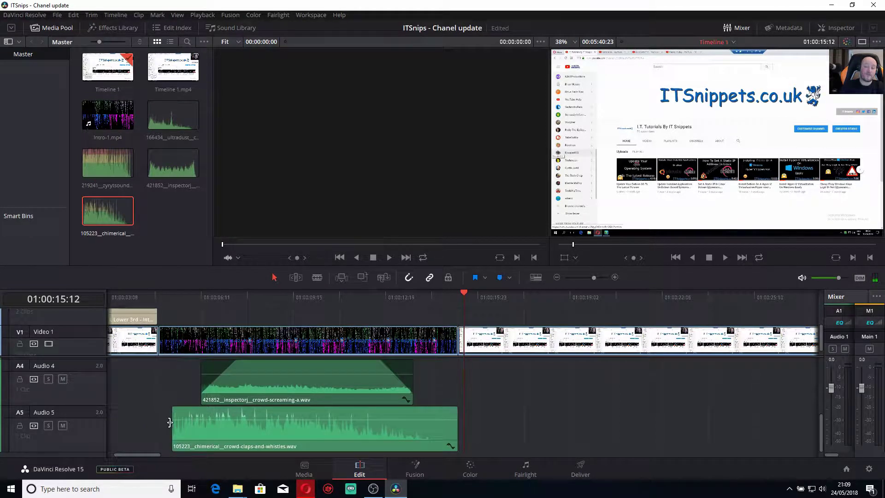
Trim the end of the Audio 5 crowd-claps-and-whistles clip to slightly before the end of Intro-1.mp4 and lower its volume slightly.
{"action": "left_click_drag", "start_coordinate": [250, 431], "coordinate": [238, 435]}
{"action": "key", "text": "ctrl+z"}
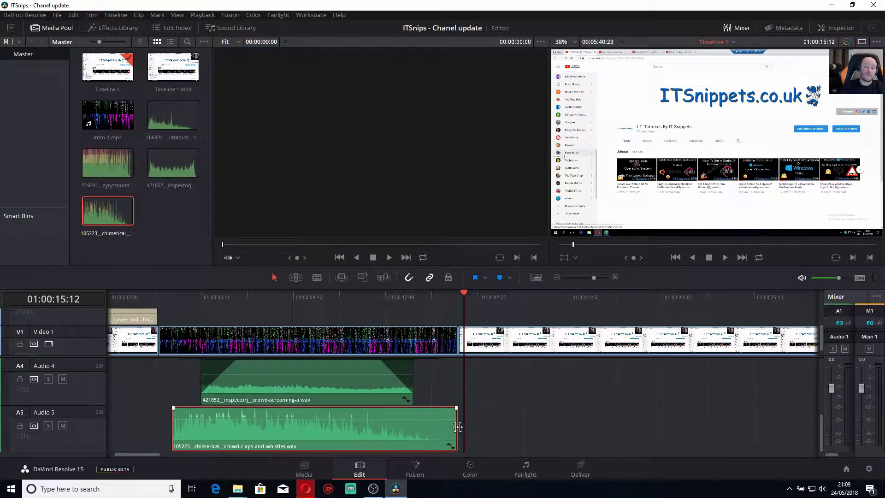
{"action": "left_click_drag", "start_coordinate": [458, 427], "coordinate": [437, 428]}
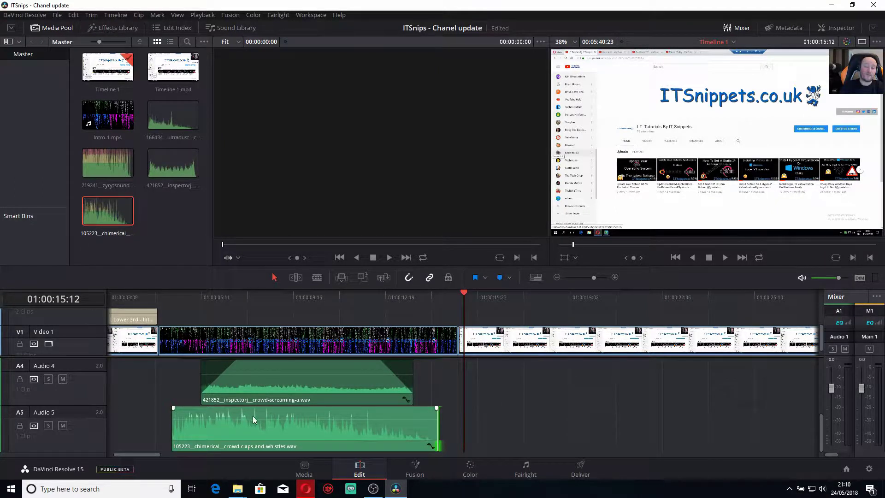
{"action": "left_click_drag", "start_coordinate": [253, 418], "coordinate": [254, 421]}
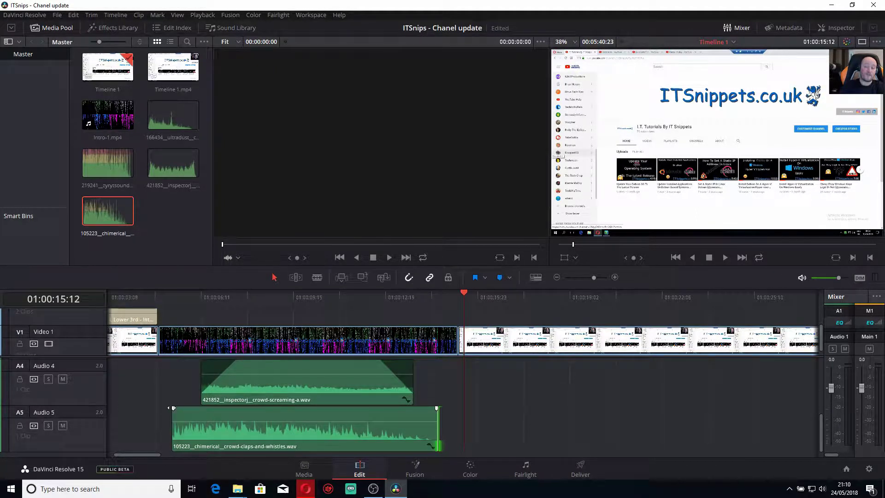
Play back Intro-1.mp4 from its start to check the full mix of crowd sounds.
{"action": "left_click", "coordinate": [160, 303]}
{"action": "key", "text": "space"}
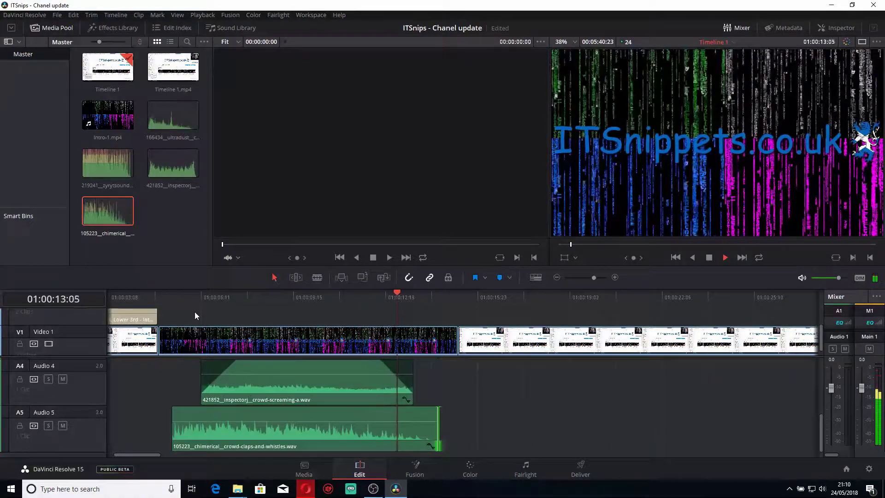
{"action": "key", "text": "space"}
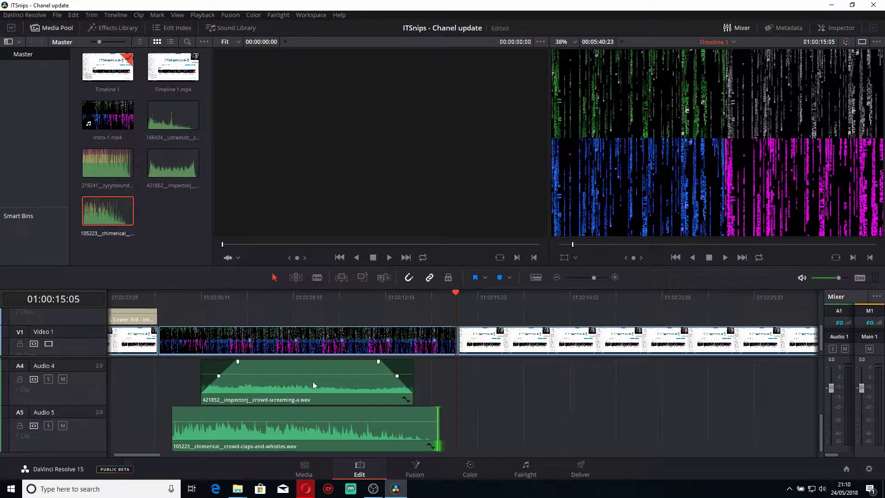
Ripple delete the crowd-screaming clips on Audio 4 and Audio 3 and delete their emptied tracks.
{"action": "scroll", "coordinate": [328, 421], "scroll_direction": "up", "scroll_amount": 1}
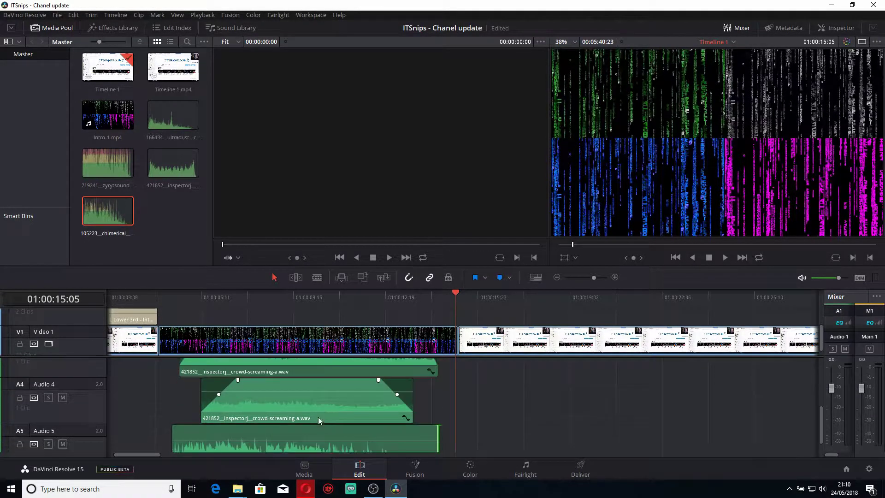
{"action": "key", "text": "ctrl+z"}
{"action": "scroll", "coordinate": [298, 406], "scroll_direction": "up", "scroll_amount": 1}
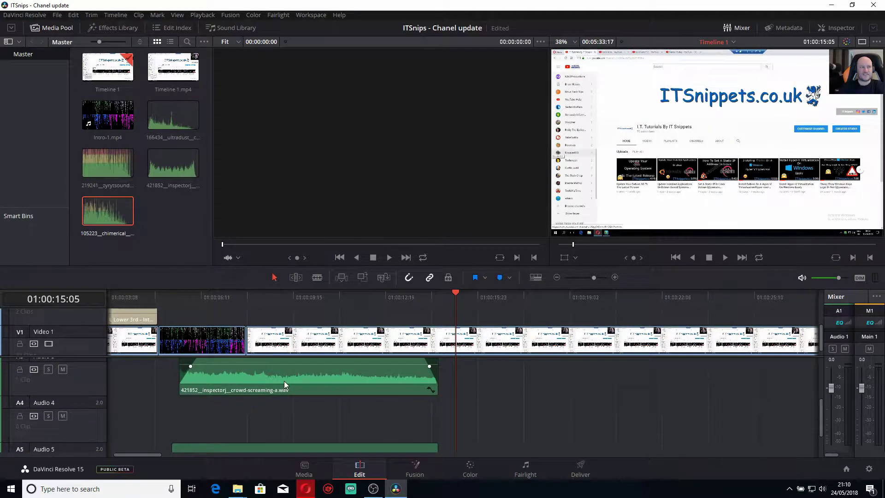
{"action": "key", "text": "ctrl+z"}
{"action": "right_click", "coordinate": [96, 422]}
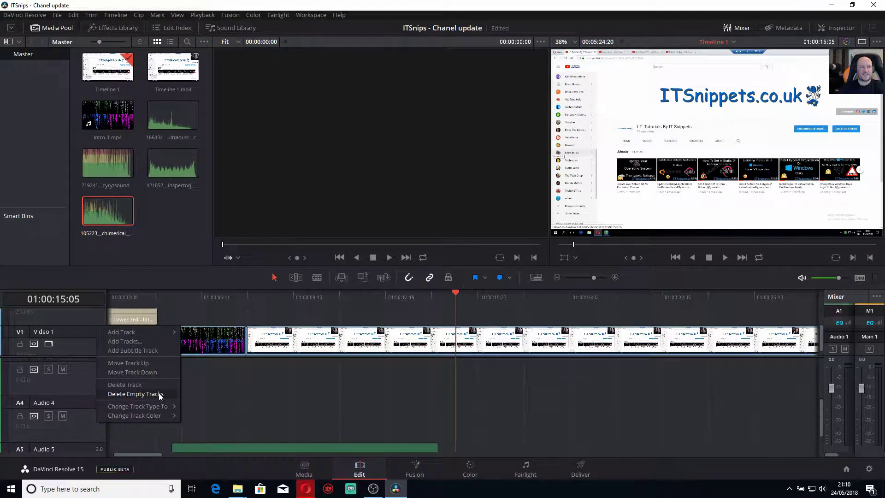
{"action": "left_click", "coordinate": [148, 384]}
{"action": "right_click", "coordinate": [84, 388]}
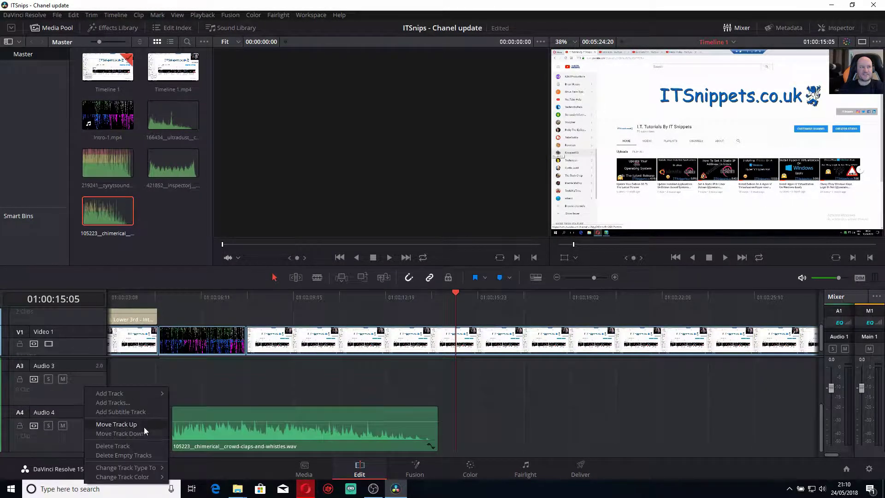
{"action": "left_click", "coordinate": [138, 446]}
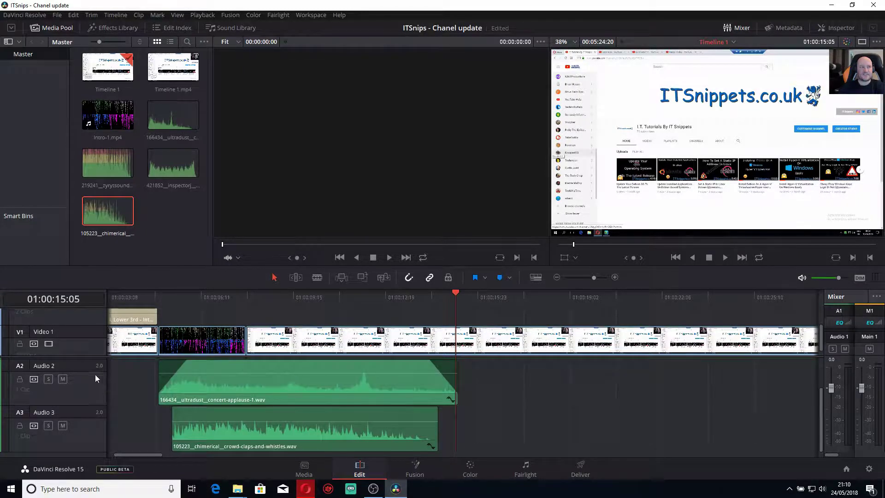
Trim the end of the Audio 2 concert-applause clip to match the end of the shortened Intro-1.mp4.
{"action": "scroll", "coordinate": [244, 385], "scroll_direction": "up", "scroll_amount": 2}
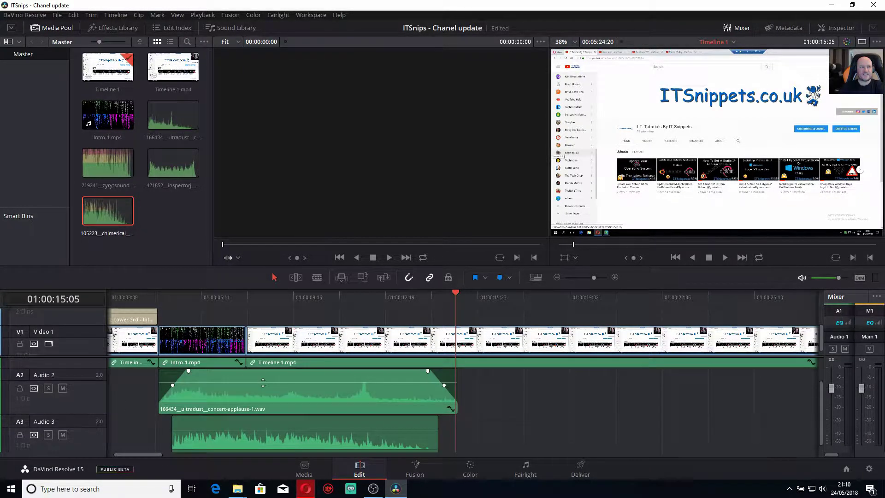
{"action": "scroll", "coordinate": [260, 389], "scroll_direction": "up", "scroll_amount": 1}
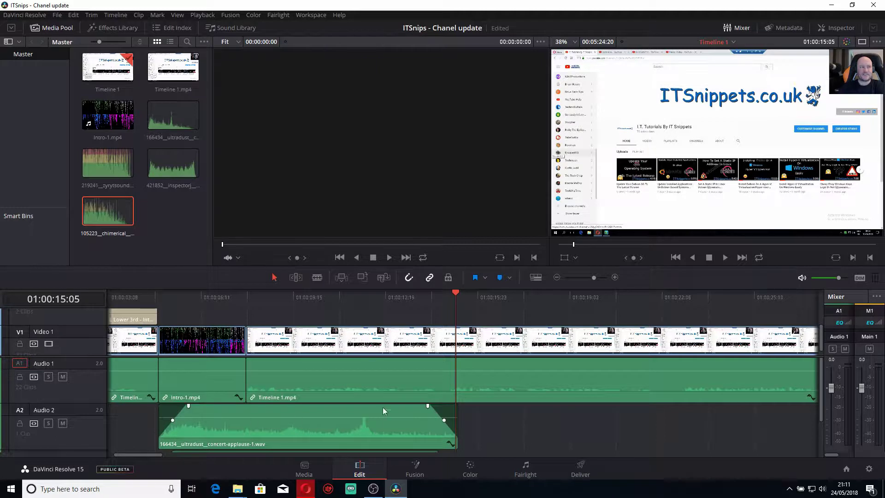
{"action": "mouse_move", "coordinate": [348, 433]}
{"action": "left_click_drag", "start_coordinate": [456, 426], "coordinate": [244, 426]}
{"action": "scroll", "coordinate": [268, 424], "scroll_direction": "down", "scroll_amount": 1}
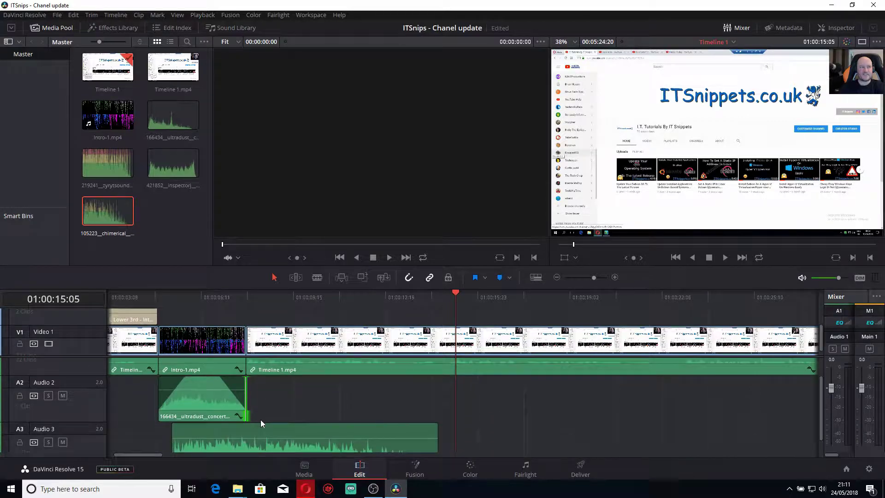
Try replacing the concert-applause track with the crowd-claps-and-whistles clip, aligned and trimmed to the length of Intro-1.mp4.
{"action": "right_click", "coordinate": [189, 403]}
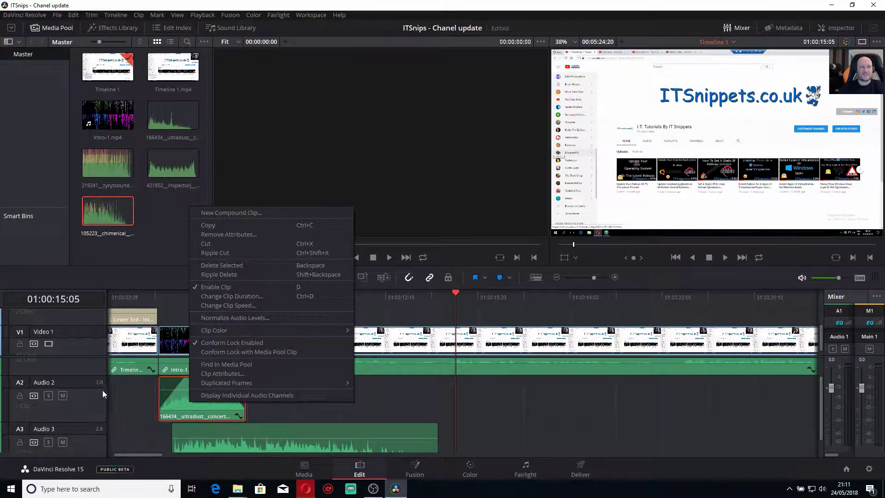
{"action": "right_click", "coordinate": [90, 396]}
{"action": "left_click", "coordinate": [154, 455]}
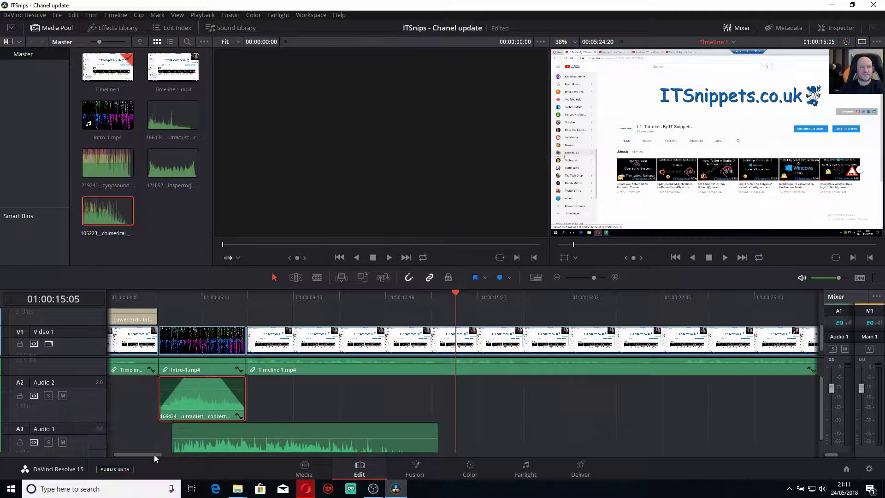
{"action": "left_click_drag", "start_coordinate": [298, 414], "coordinate": [278, 410]}
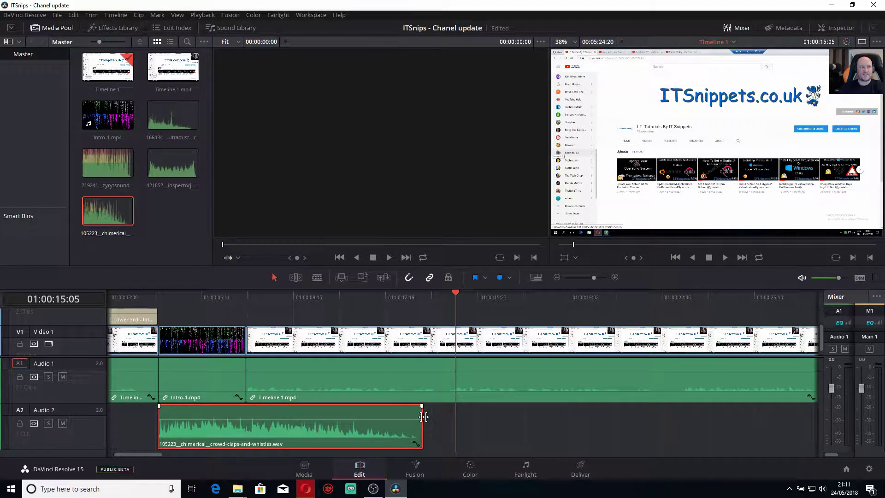
{"action": "left_click_drag", "start_coordinate": [423, 417], "coordinate": [247, 415]}
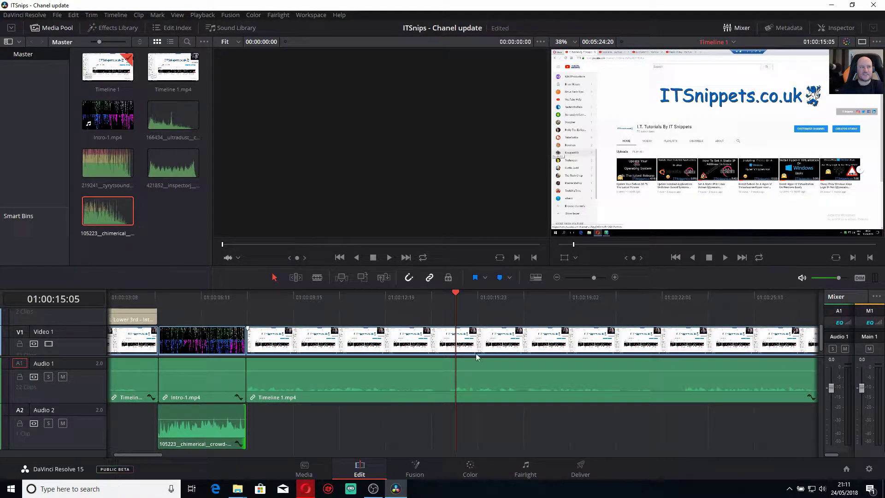
Undo the trim and move of the crowd-claps-and-whistles clip and the deletion of the concert-applause track.
{"action": "key", "text": "ctrl+z"}
{"action": "key", "text": "ctrl+z"}
{"action": "key", "text": "ctrl+z"}
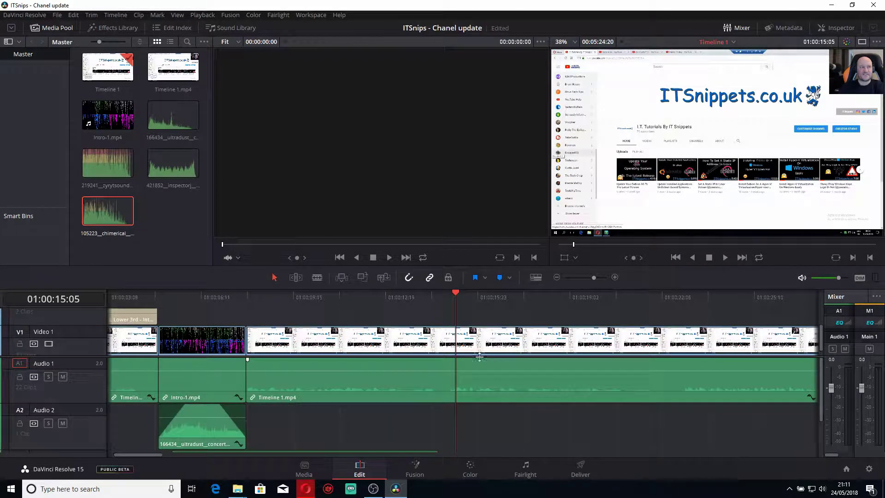
{"action": "key", "text": "ctrl+z"}
{"action": "scroll", "coordinate": [386, 421], "scroll_direction": "down", "scroll_amount": 2}
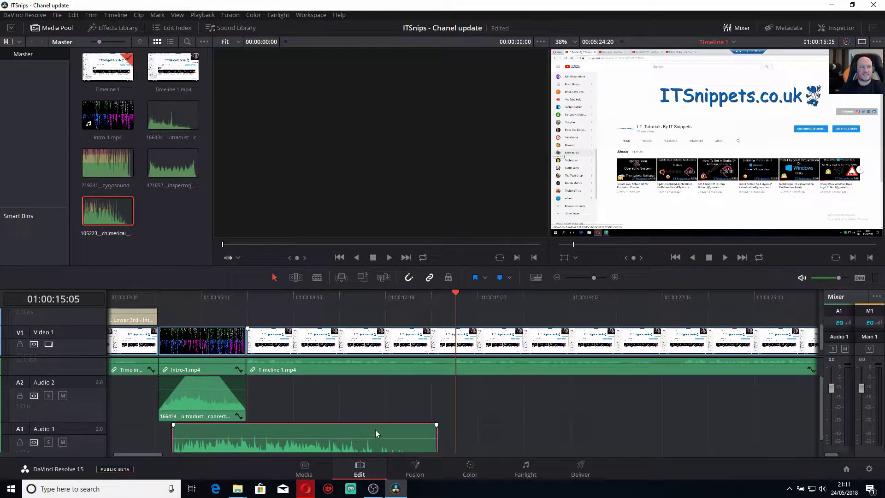
Align the crowd-claps-and-whistles clip on Audio 3 with the start of Intro-1.mp4 and trim its end to match the intro.
{"action": "mouse_move", "coordinate": [375, 430]}
{"action": "left_mouse_down"}
{"action": "mouse_move", "coordinate": [360, 429]}
{"action": "mouse_move", "coordinate": [370, 428]}
{"action": "left_mouse_up"}
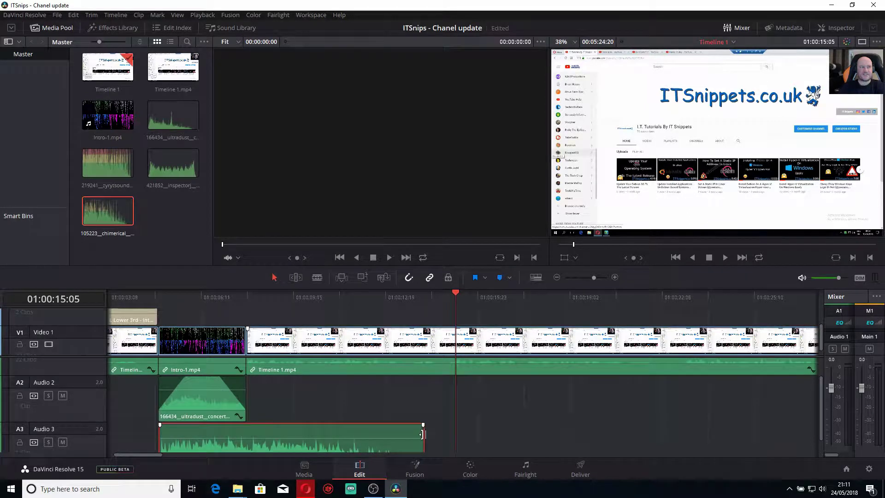
{"action": "left_click_drag", "start_coordinate": [423, 435], "coordinate": [246, 432]}
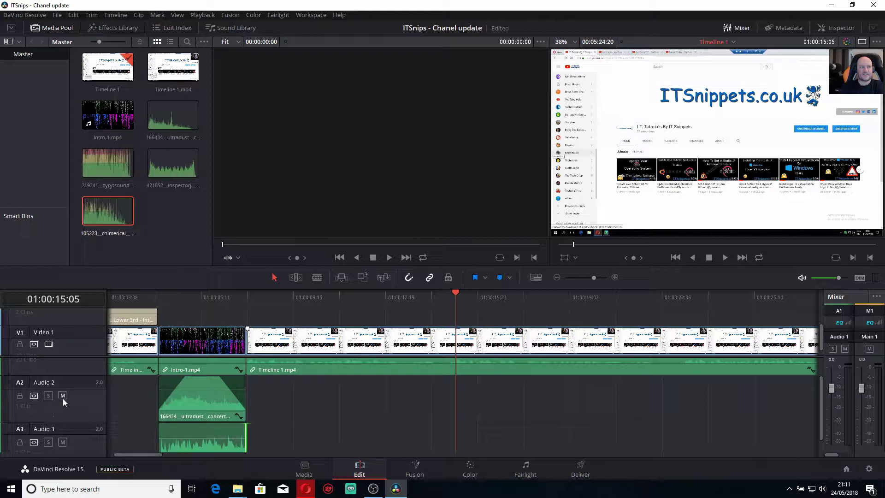
Play the intro with Audio 2 muted to hear the Audio 3 crowd clip without the applause, and unmute Audio 2.
{"action": "left_click", "coordinate": [64, 398]}
{"action": "scroll", "coordinate": [110, 403], "scroll_direction": "down", "scroll_amount": 1}
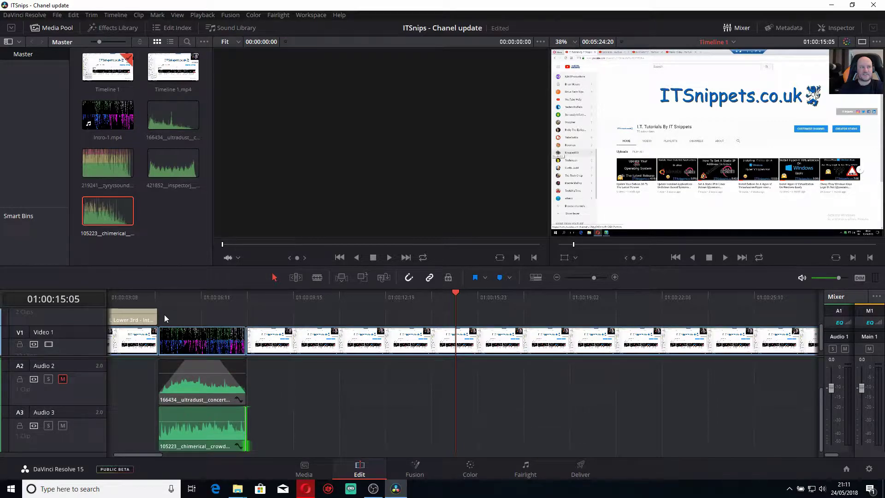
{"action": "left_click", "coordinate": [160, 298]}
{"action": "key", "text": "space"}
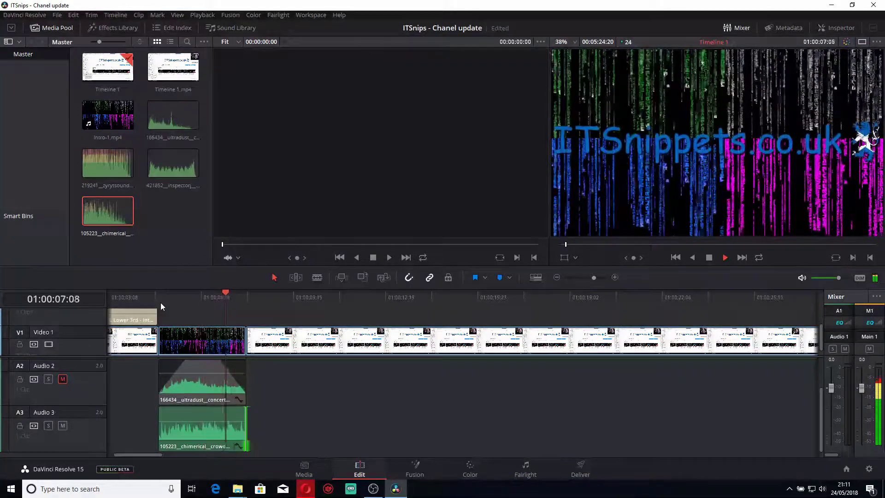
{"action": "key", "text": "space"}
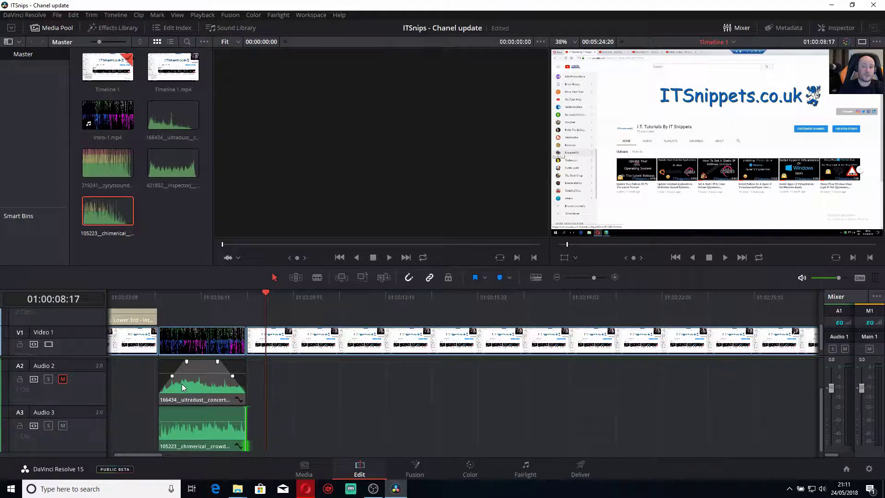
{"action": "left_click", "coordinate": [63, 380]}
{"action": "left_click", "coordinate": [65, 379]}
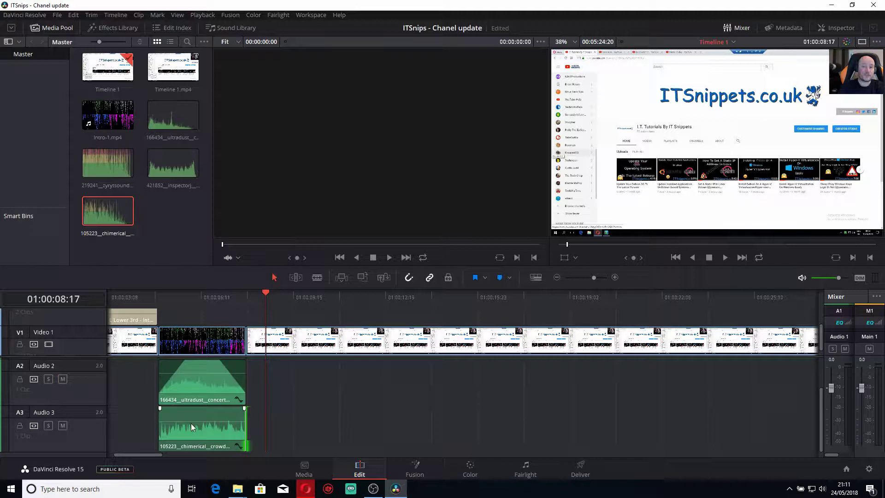
Try splitting the crowd-claps-and-whistles clip on Audio 3 into five segments with the blade.
{"action": "left_click", "coordinate": [174, 409]}
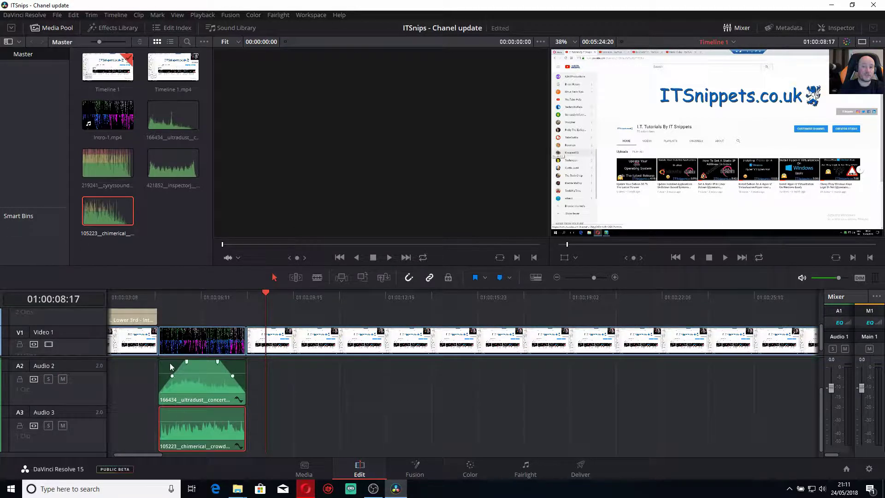
{"action": "left_click", "coordinate": [315, 277]}
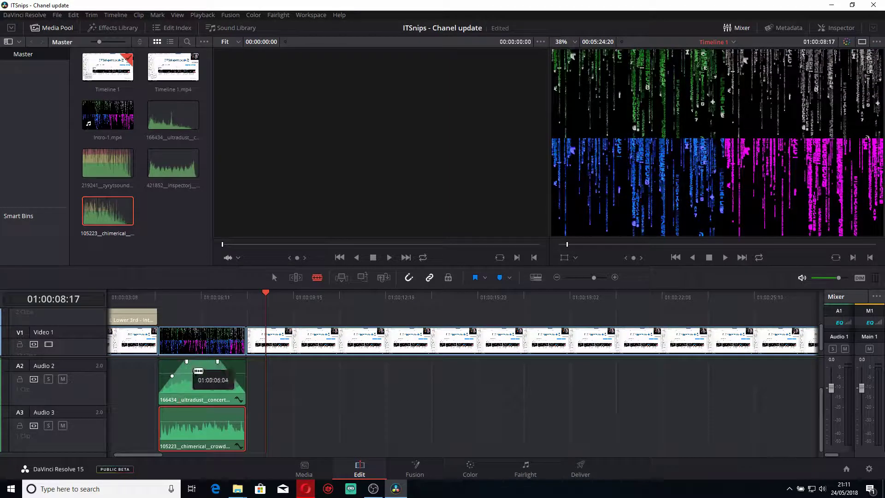
{"action": "left_click", "coordinate": [172, 426]}
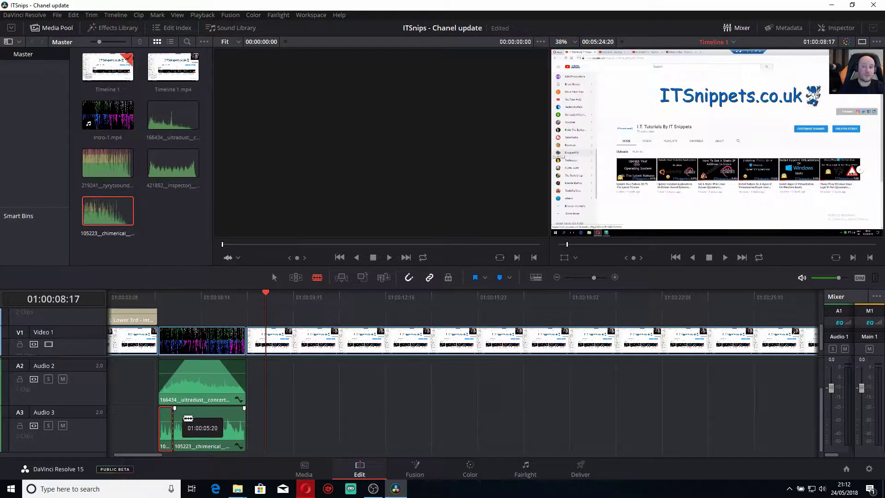
{"action": "left_click", "coordinate": [185, 427]}
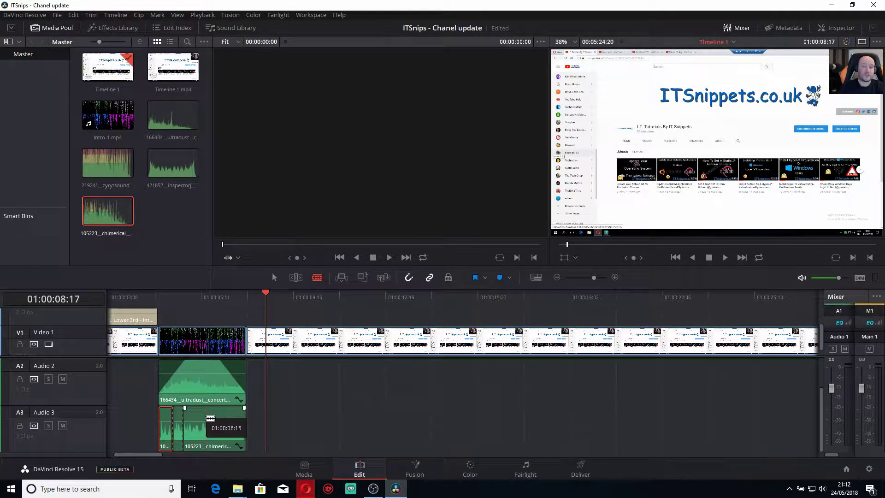
{"action": "left_click", "coordinate": [206, 427]}
{"action": "left_click", "coordinate": [224, 419]}
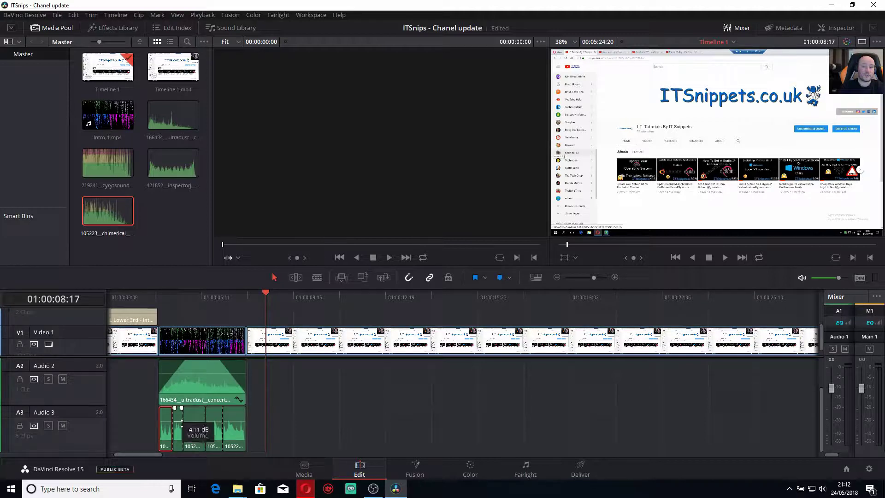
Try lowering the volume of the second and fourth Audio 3 segments, and play back the intro to check the mix.
{"action": "left_click", "coordinate": [215, 427]}
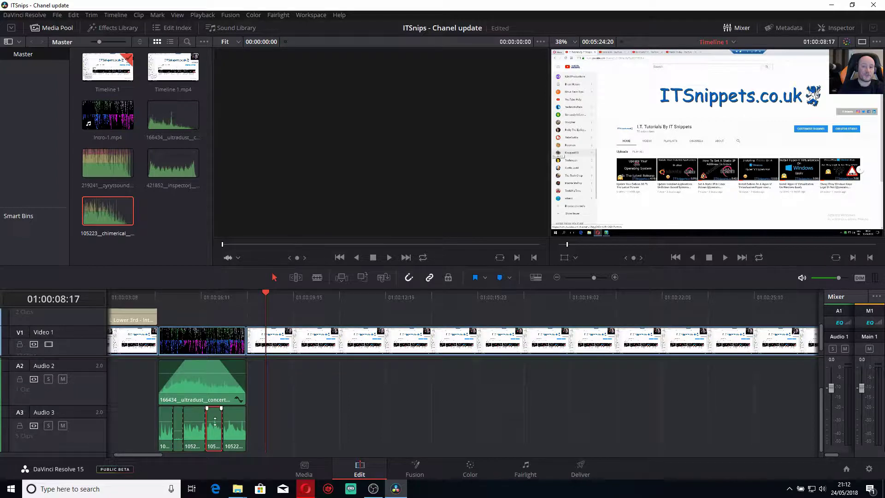
{"action": "mouse_move", "coordinate": [215, 421]}
{"action": "left_mouse_down"}
{"action": "mouse_move", "coordinate": [214, 431]}
{"action": "mouse_move", "coordinate": [215, 420]}
{"action": "left_mouse_up"}
{"action": "left_click", "coordinate": [156, 299]}
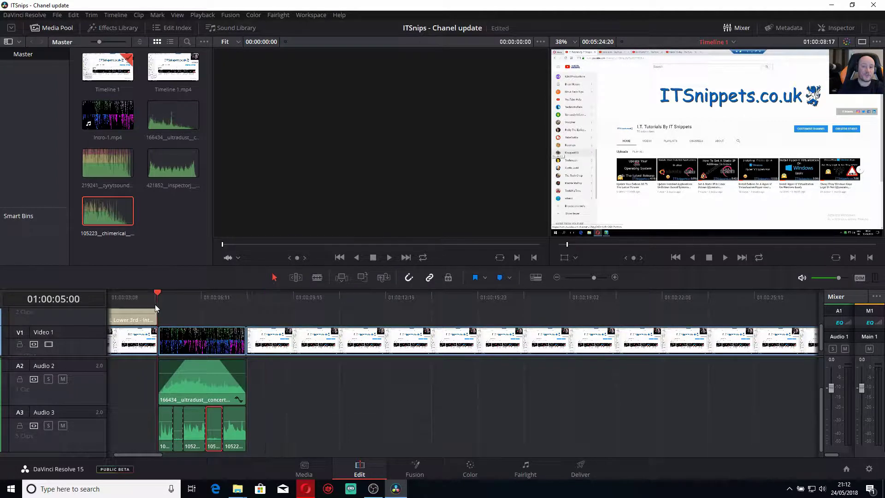
{"action": "key", "text": "space"}
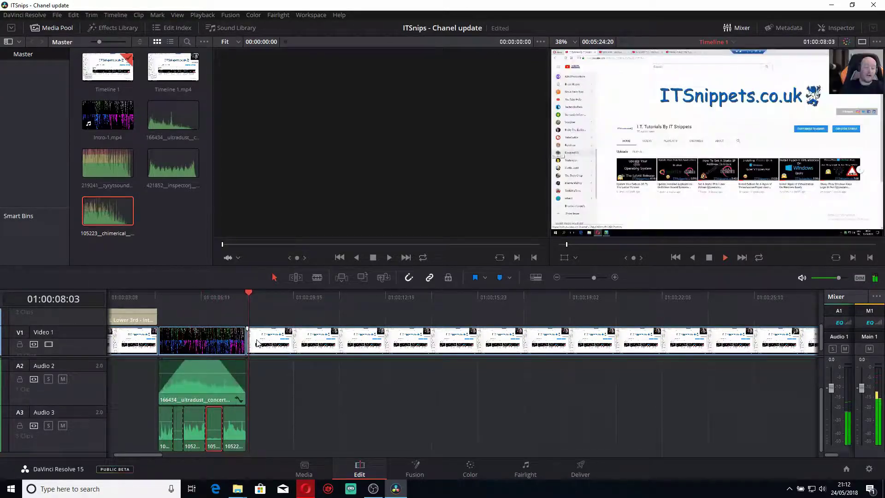
{"action": "key", "text": "space"}
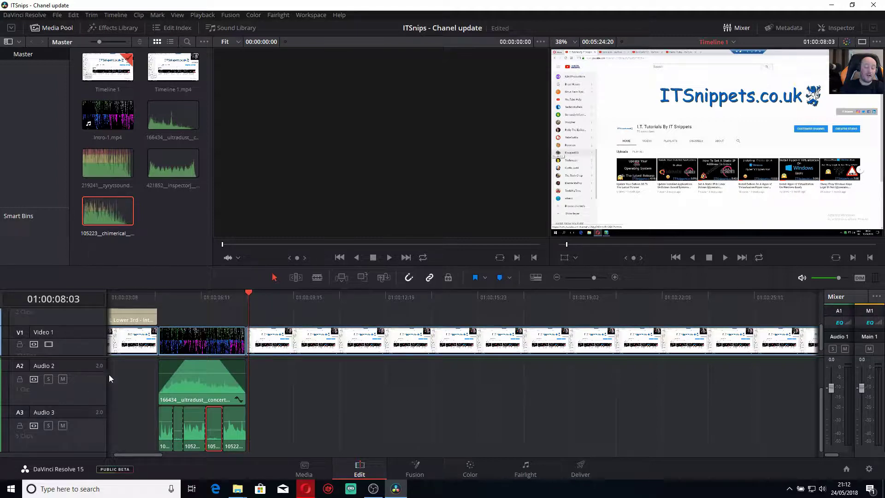
{"action": "left_click", "coordinate": [157, 296]}
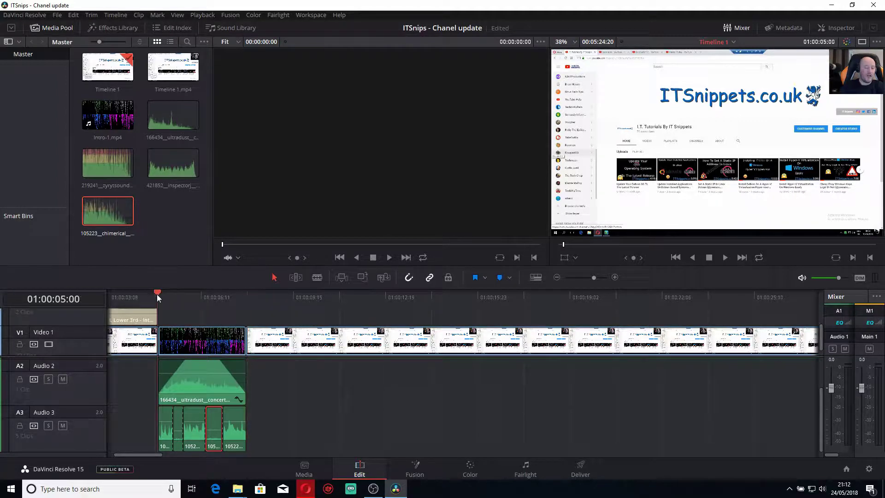
{"action": "key", "text": "space"}
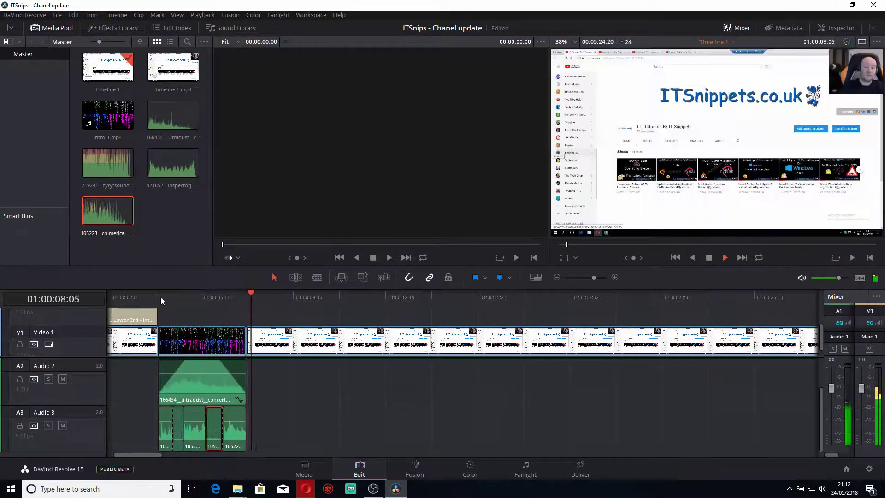
{"action": "key", "text": "space"}
Try readjusting the volume of the second and fourth Audio 3 segments and replay the intro.
{"action": "mouse_move", "coordinate": [205, 383]}
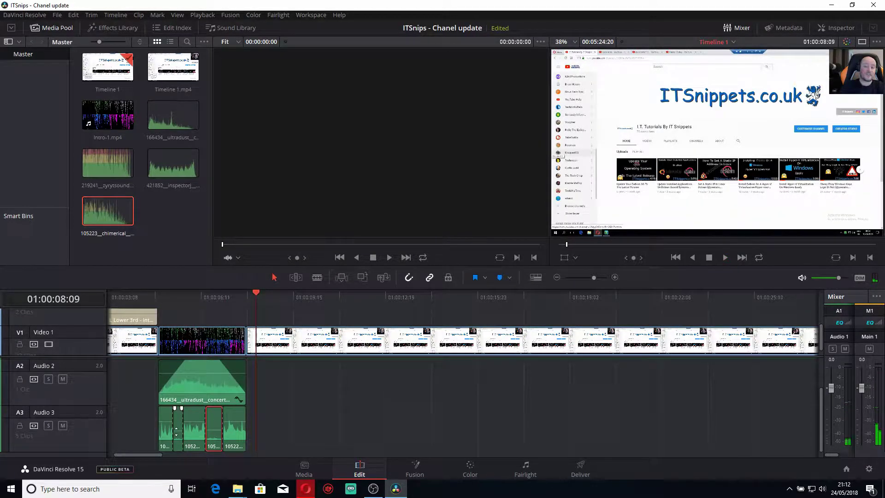
{"action": "left_click_drag", "start_coordinate": [177, 432], "coordinate": [214, 448]}
{"action": "left_click", "coordinate": [157, 303]}
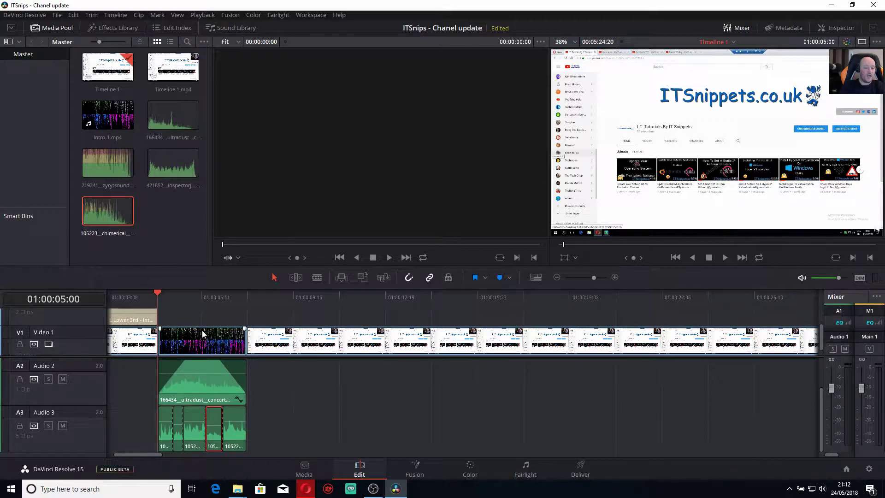
{"action": "key", "text": "space"}
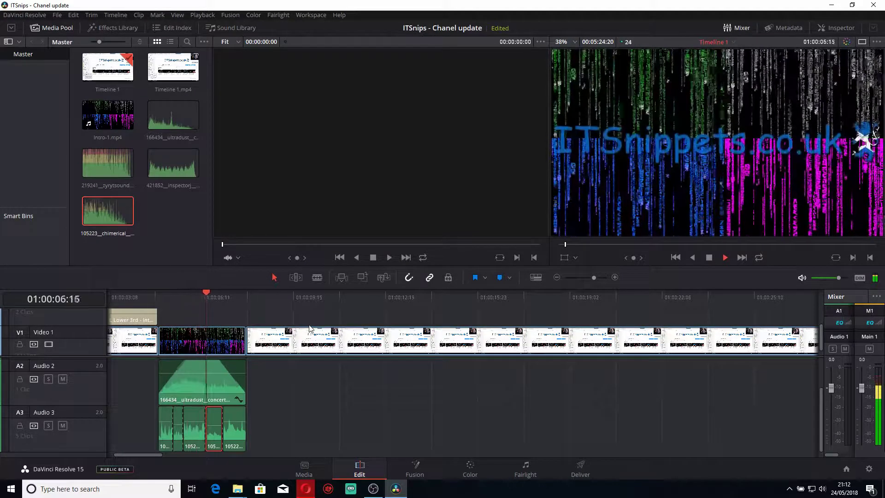
{"action": "key", "text": "space"}
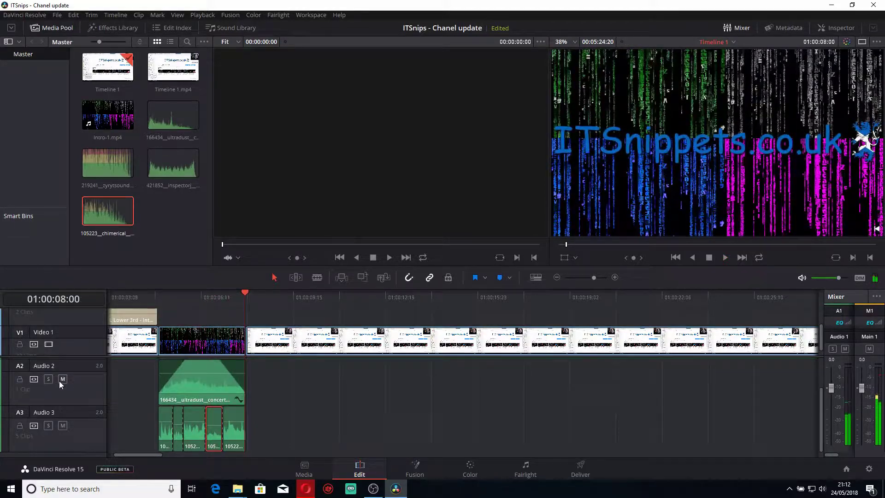
Mute Audio 2 and play the intro to hear the segmented Audio 3 clip without the applause.
{"action": "left_click", "coordinate": [63, 379]}
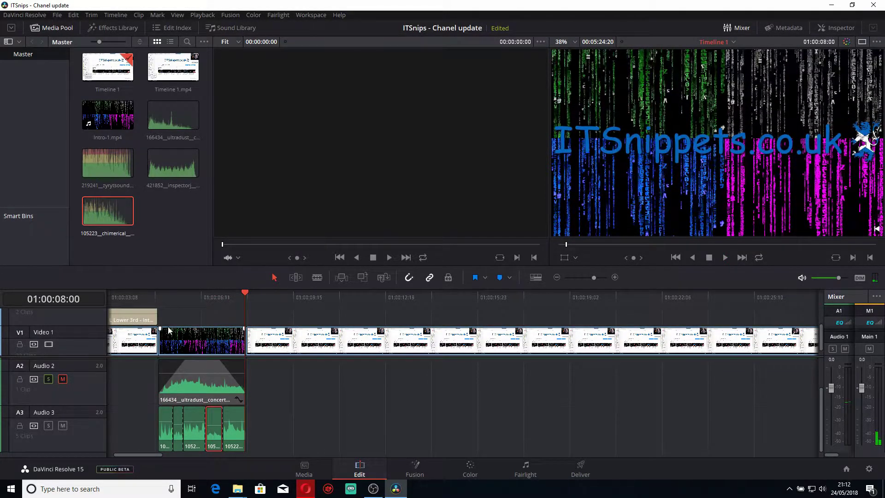
{"action": "left_click", "coordinate": [160, 293]}
{"action": "key", "text": "space"}
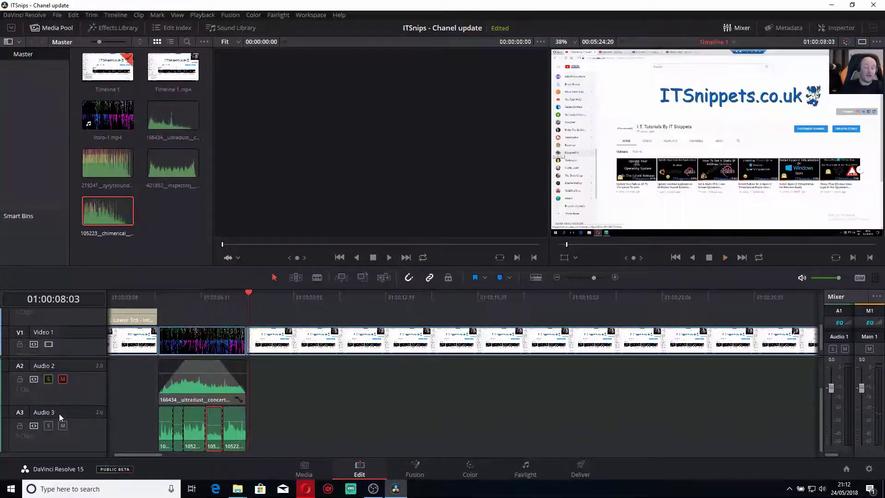
{"action": "left_click", "coordinate": [50, 381]}
{"action": "left_click", "coordinate": [129, 293]}
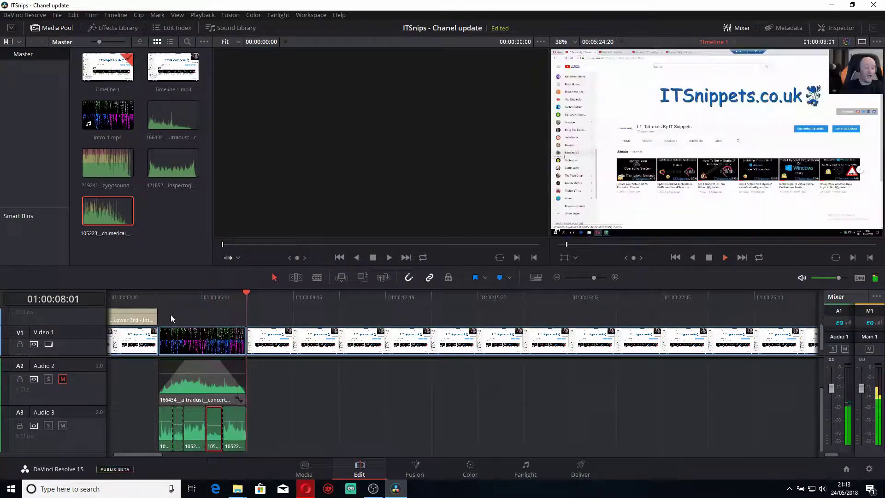
{"action": "key", "text": "space"}
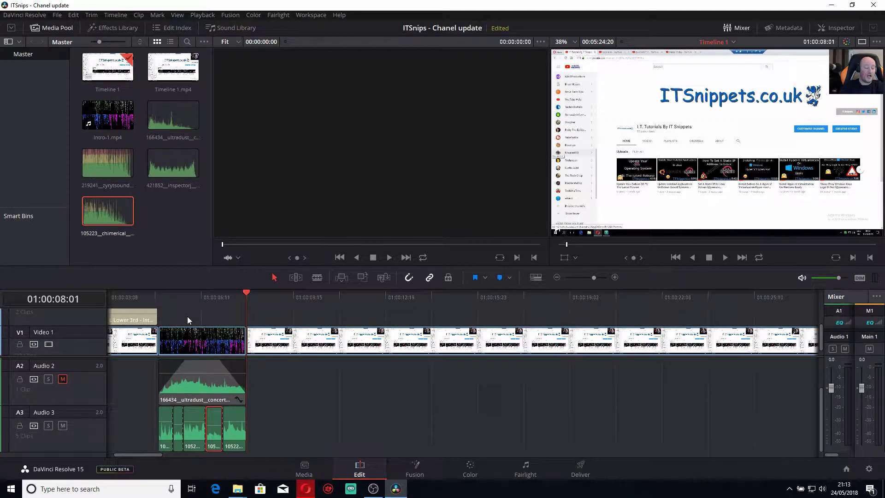
Undo the segment volume changes and the splits of the Audio 3 crowd clip, with Audio 2 unmuted.
{"action": "mouse_move", "coordinate": [204, 378]}
{"action": "left_click", "coordinate": [293, 408]}
{"action": "key", "text": "ctrl+z"}
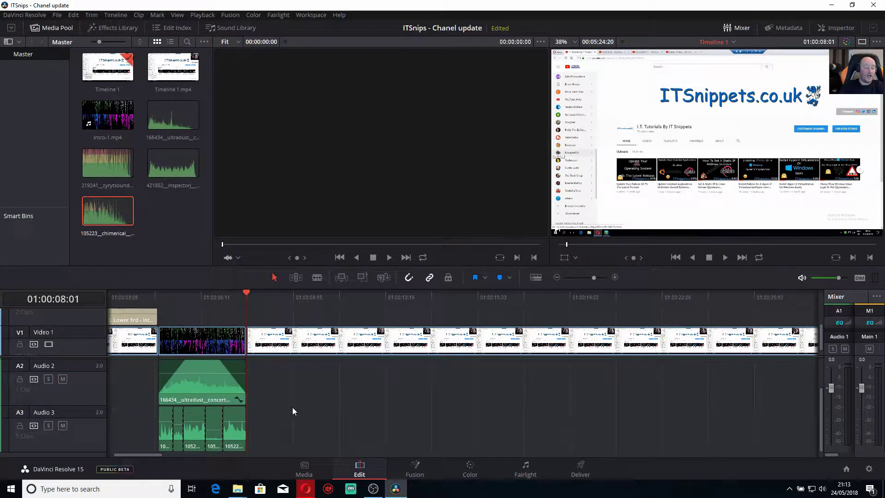
{"action": "key", "text": "ctrl+z"}
{"action": "key", "text": "ctrl+z"}
{"action": "key", "text": "ctrl+z"}
{"action": "key", "text": "ctrl+z"}
{"action": "key", "text": "ctrl+z"}
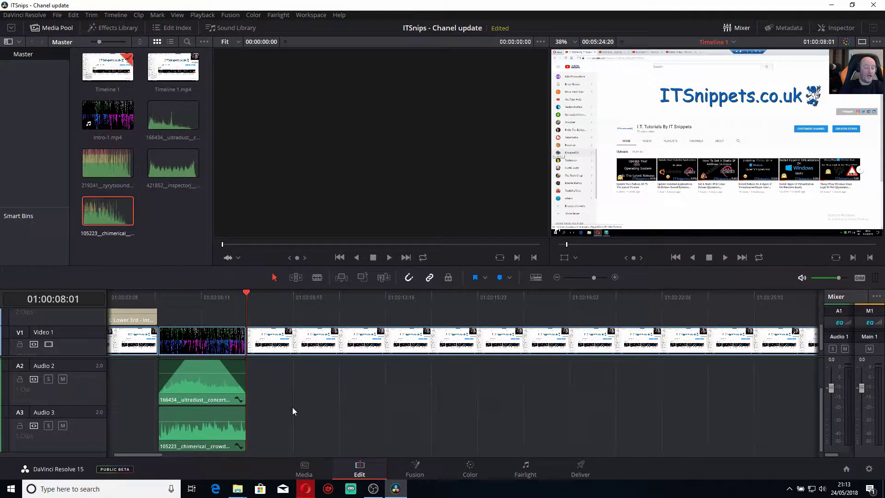
Play back the intro with the applause and crowd-claps-and-whistles clips together to check the final mix.
{"action": "left_click", "coordinate": [155, 293]}
{"action": "key", "text": "space"}
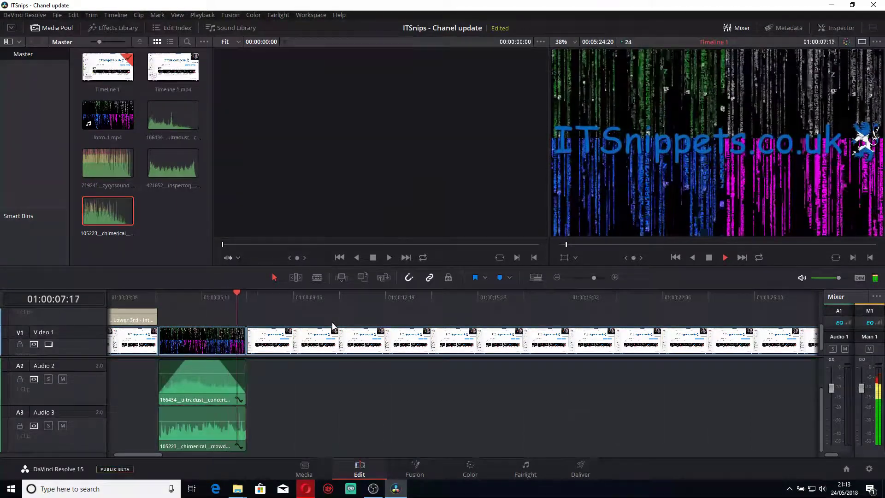
{"action": "key", "text": "space"}
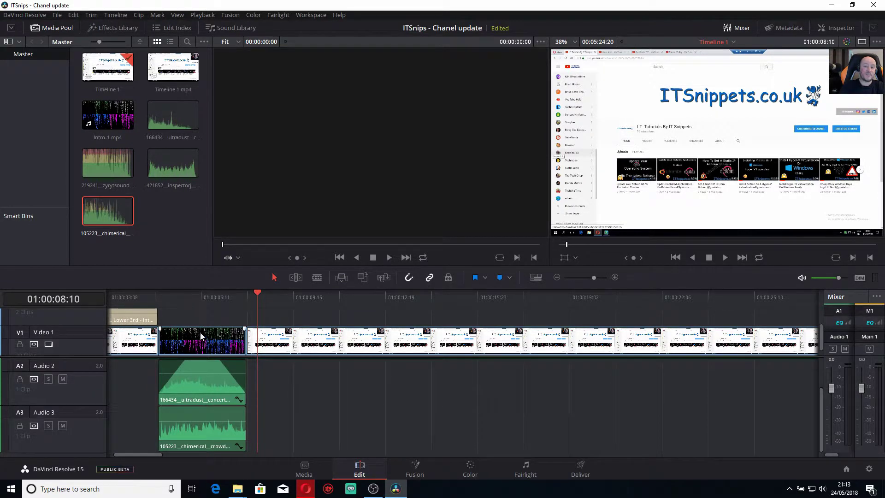
{"action": "mouse_move", "coordinate": [227, 397]}
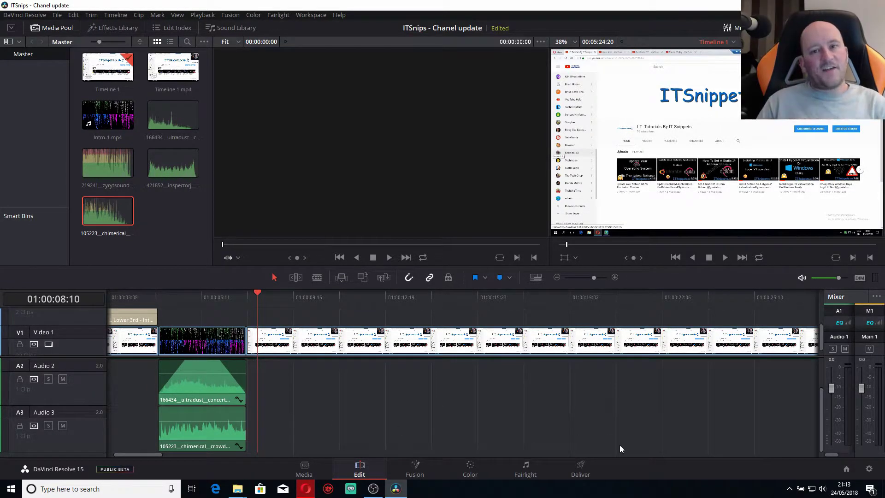